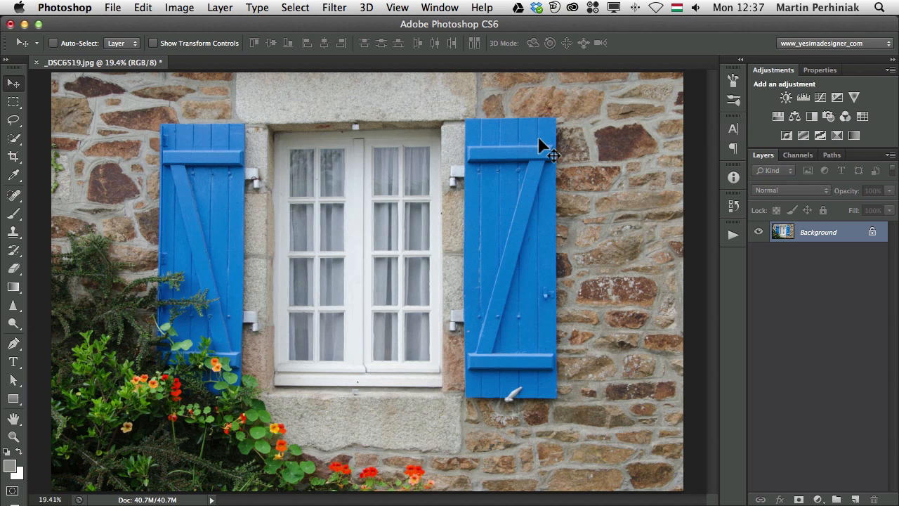
pyautogui.click(17, 104)
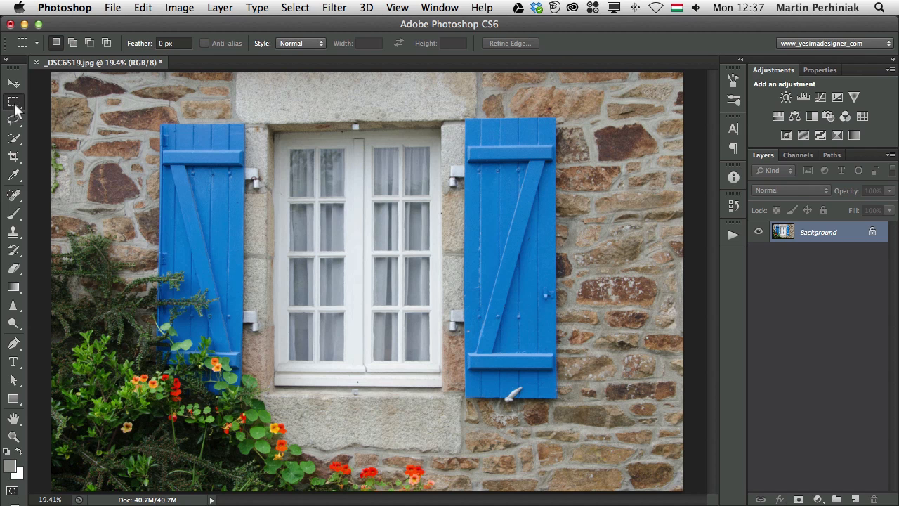
pyautogui.rightClick(12, 103)
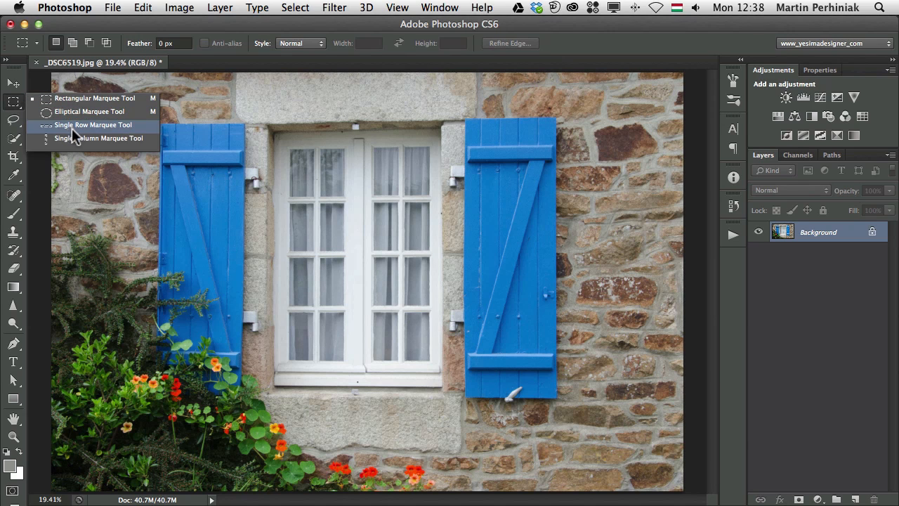
pyautogui.click(16, 125)
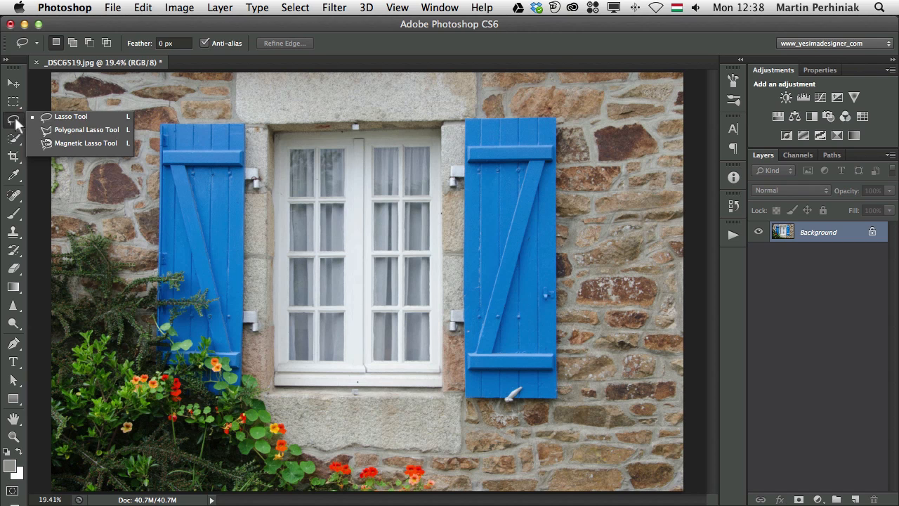
pyautogui.click(16, 141)
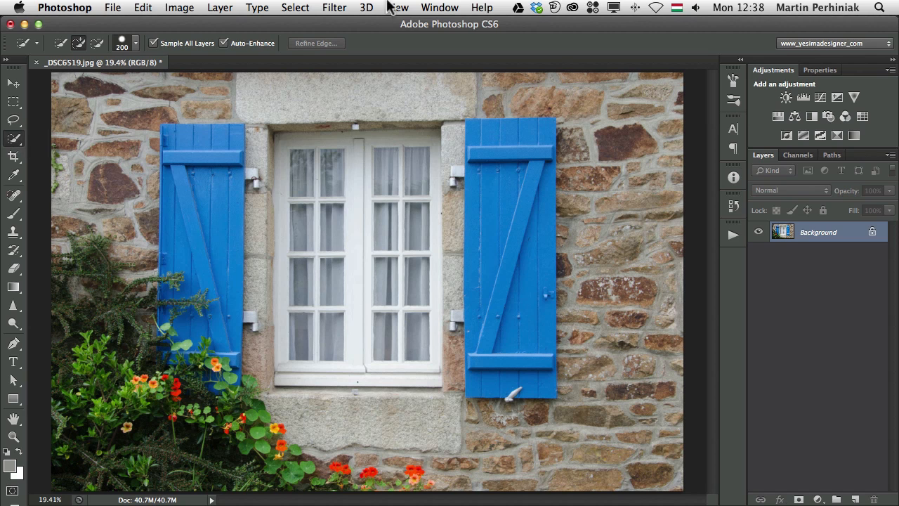
pyautogui.click(289, 8)
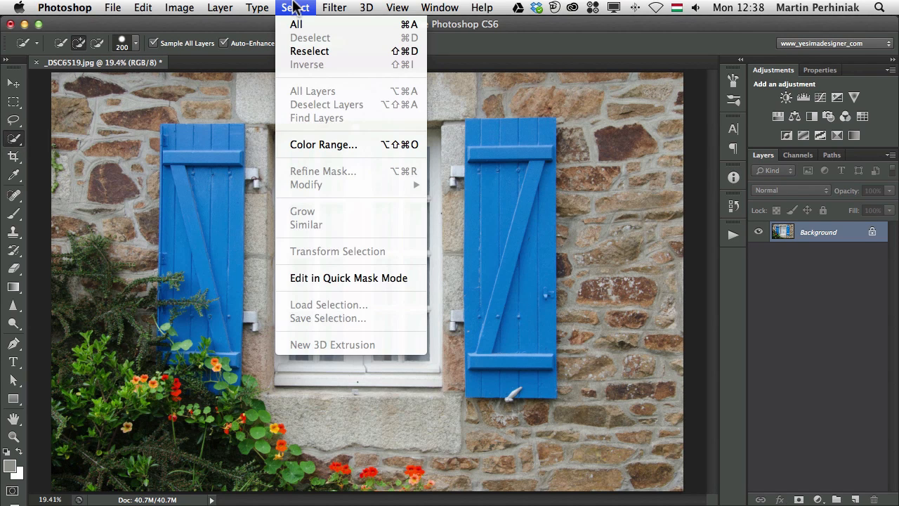
pyautogui.click(295, 7)
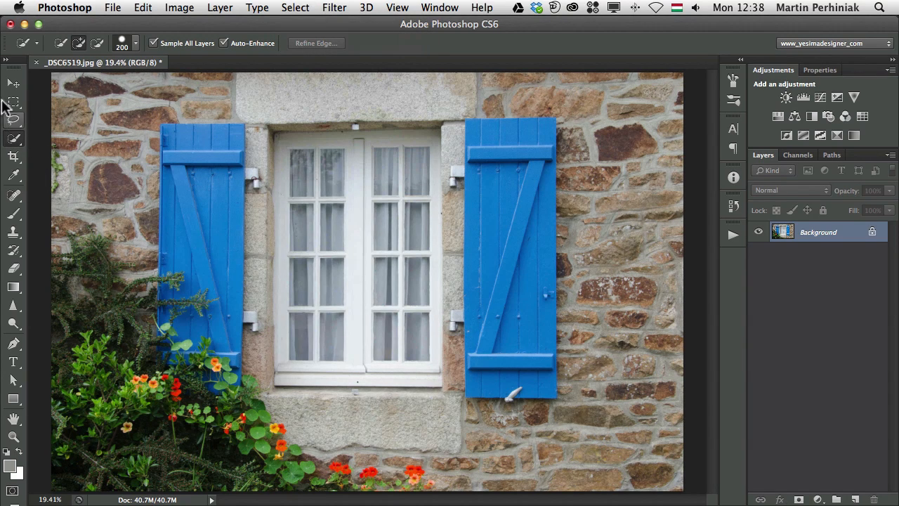
# - Draw a rectangular marquee across the left shutter and window, and move the selection outline over the right shutter
pyautogui.click(10, 101)
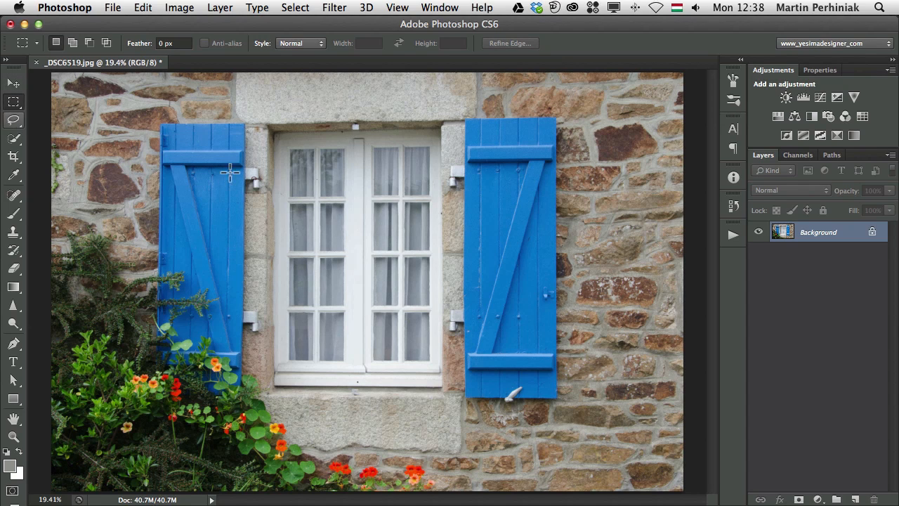
pyautogui.moveTo(208, 132); pyautogui.dragTo(329, 244)
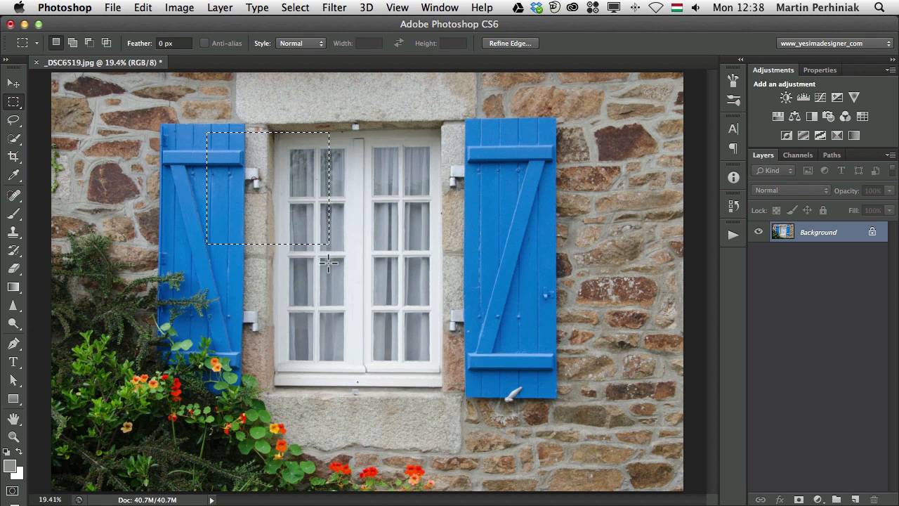
pyautogui.moveTo(269, 196); pyautogui.dragTo(541, 252)
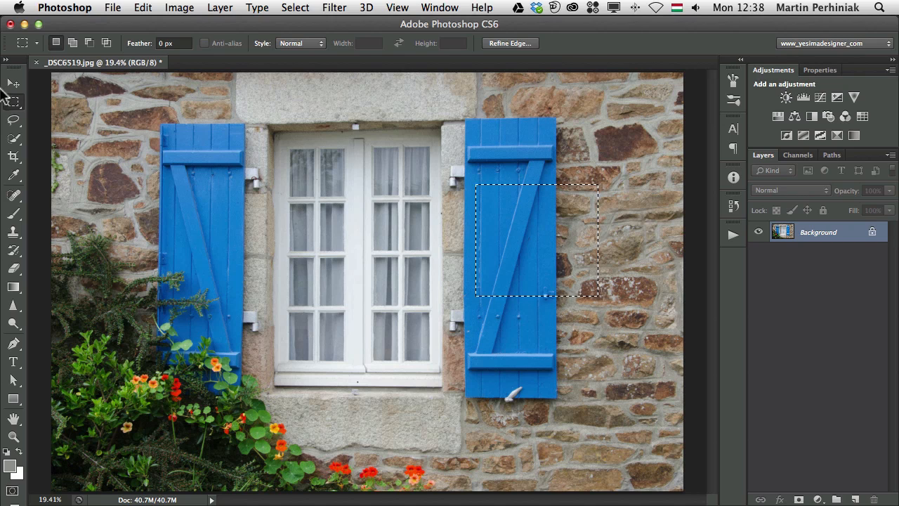
pyautogui.click(14, 105)
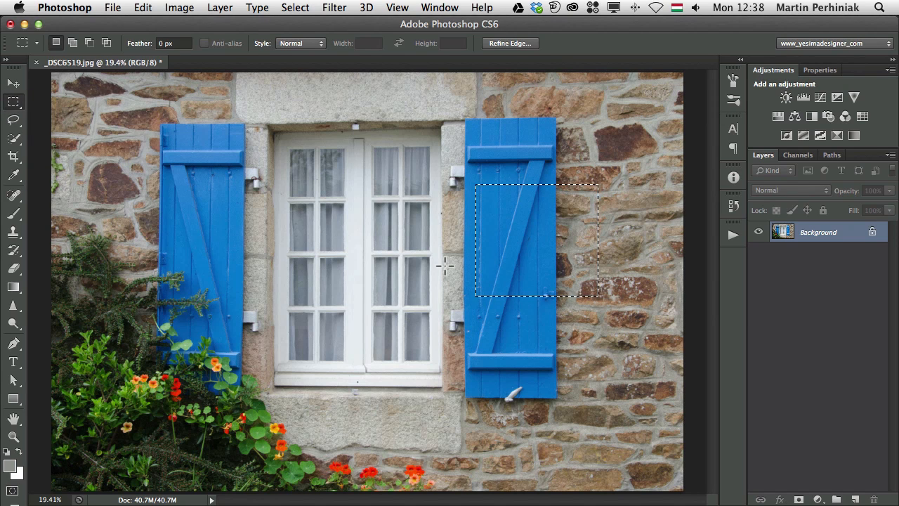
pyautogui.press('shift')
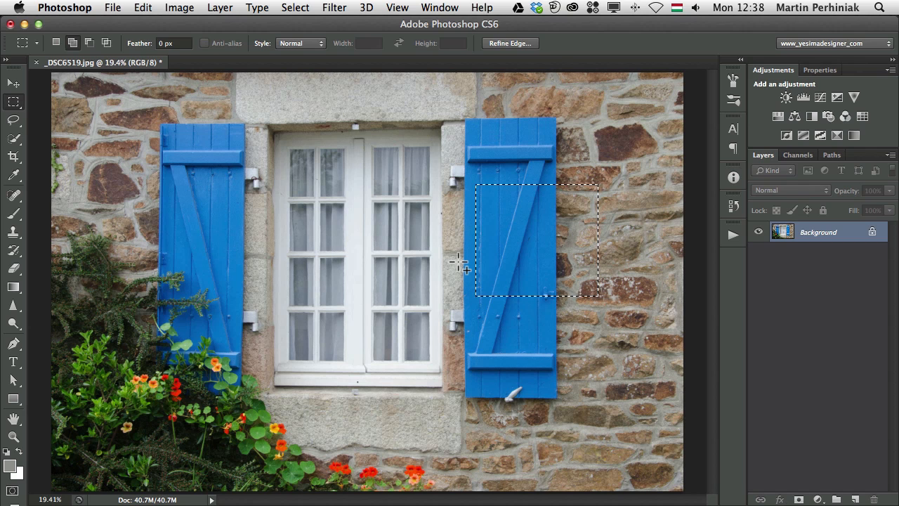
pyautogui.press('alt')
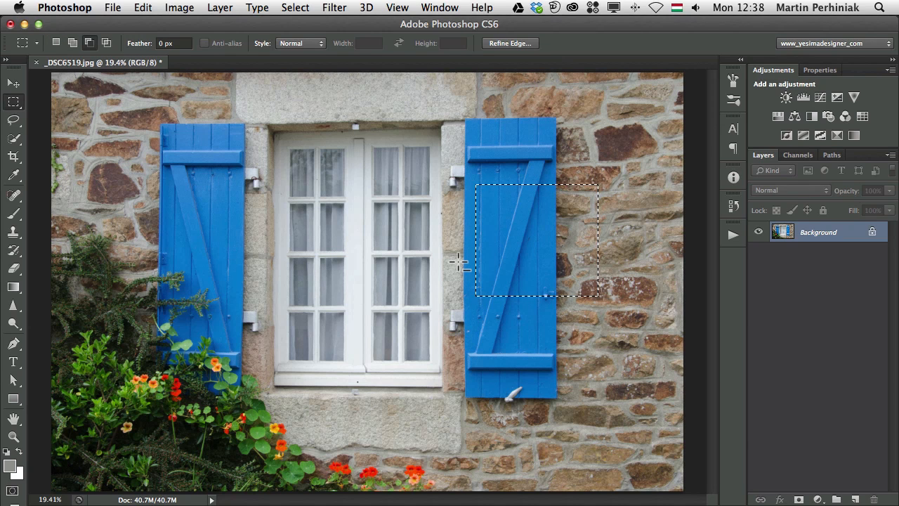
pyautogui.hotkey('shift', 'alt')
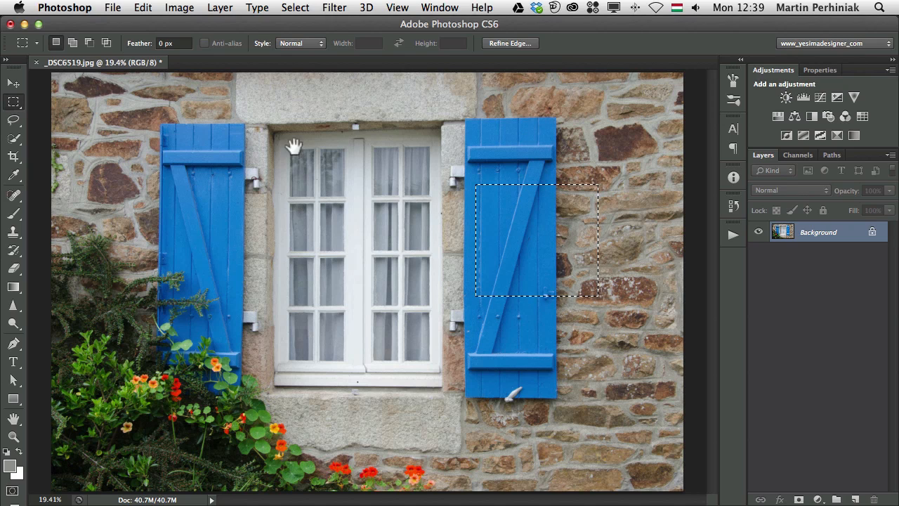
# - Select the top two glass panes of the left casement as two separate rectangular selections
pyautogui.moveTo(291, 145); pyautogui.dragTo(358, 160)
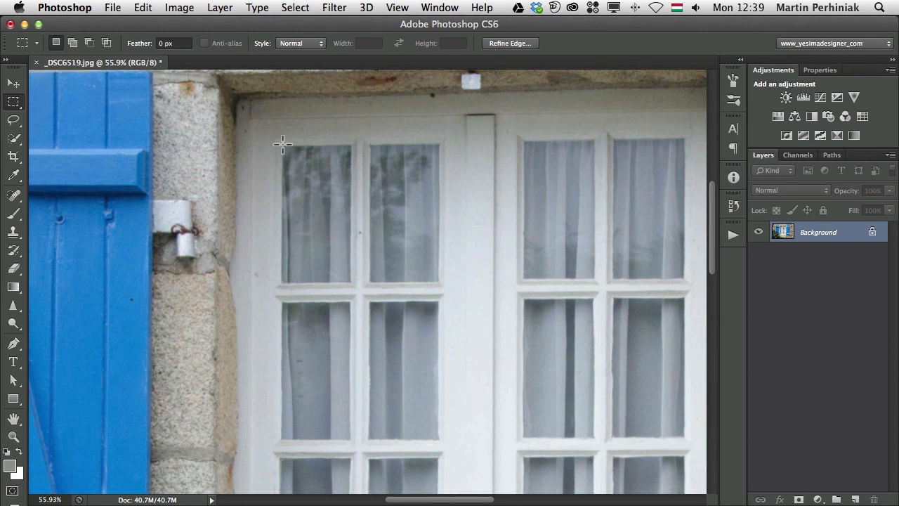
pyautogui.moveTo(282, 145); pyautogui.dragTo(351, 283)
pyautogui.press('shift')
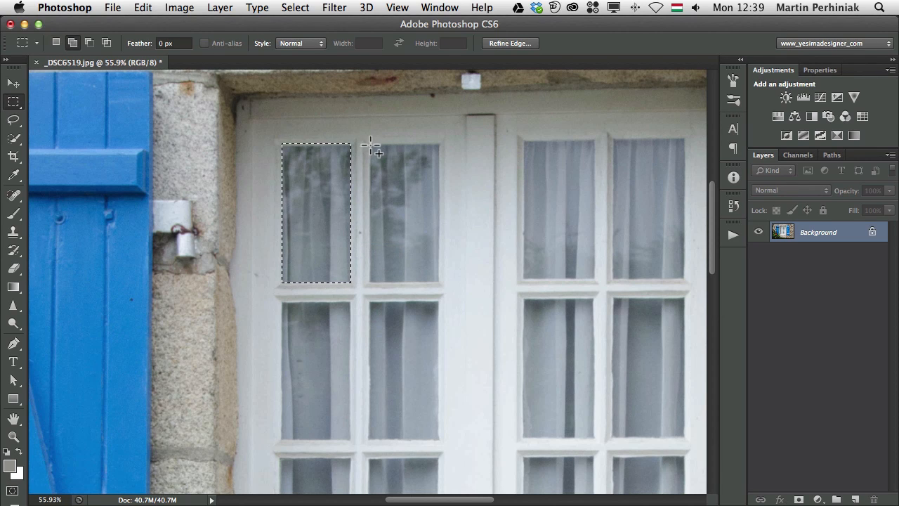
pyautogui.moveTo(370, 144); pyautogui.dragTo(438, 281)
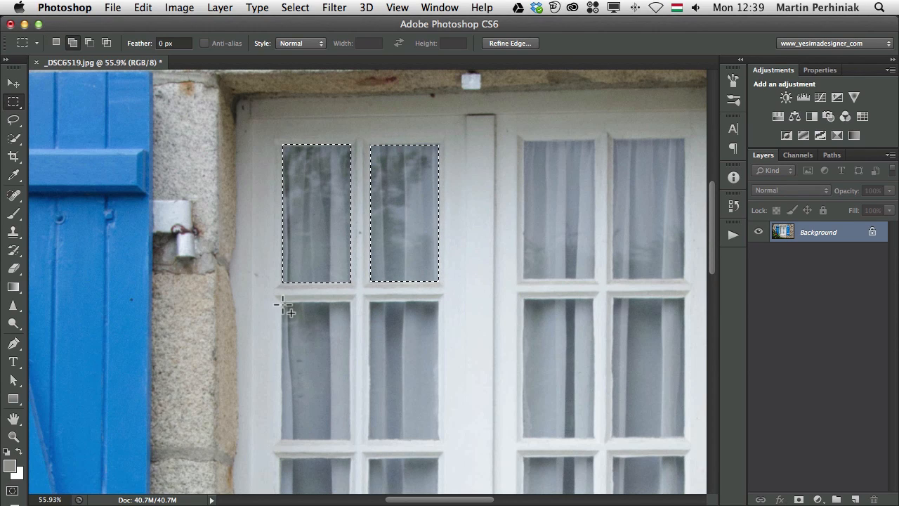
# - Add the second row of left-casement panes to the selection as one rectangle and subtract the vertical bar between them
pyautogui.moveTo(282, 302); pyautogui.dragTo(438, 439)
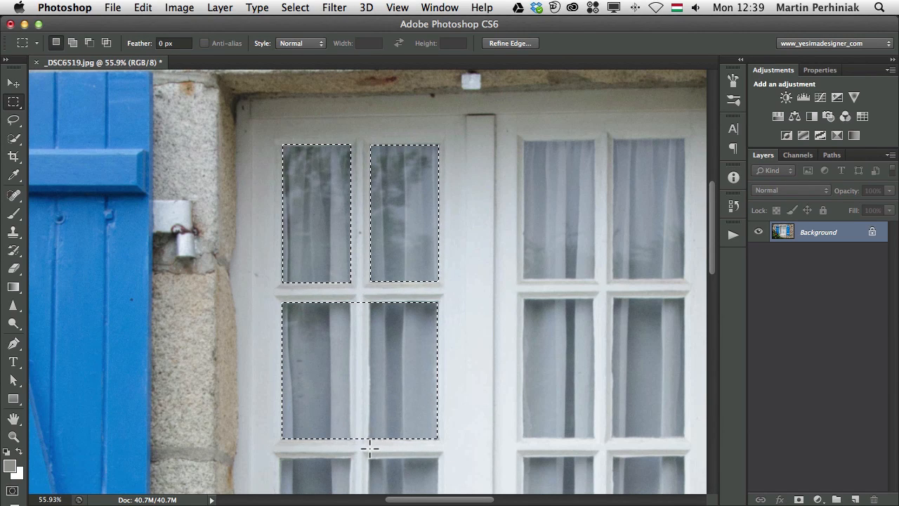
pyautogui.press('alt')
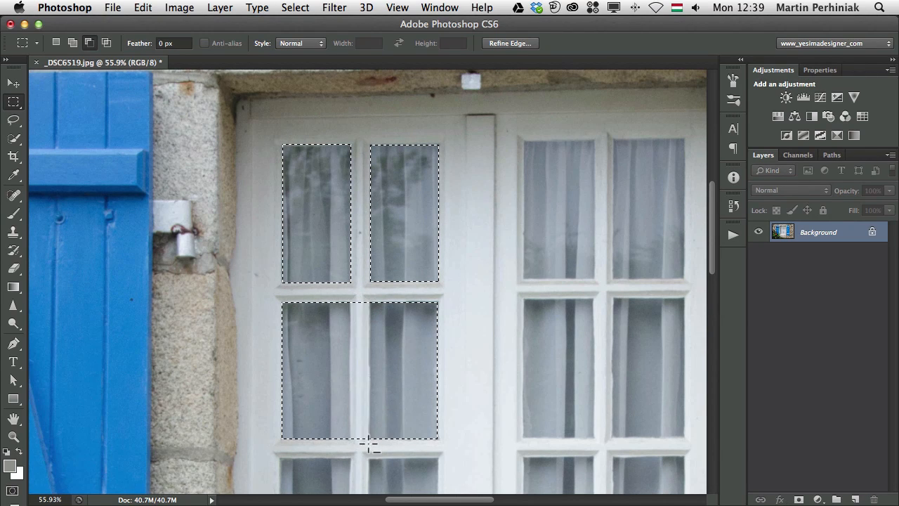
pyautogui.moveTo(369, 444); pyautogui.dragTo(369, 443)
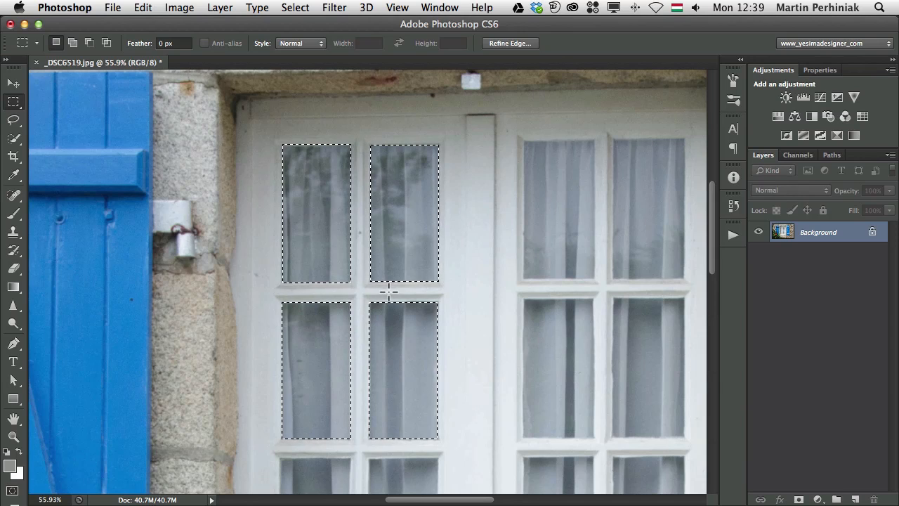
# - Intersect the four-pane selection with a rectangle of about 190 by 297 px centred where the glazing bars cross
pyautogui.hotkey('shift', 'alt')
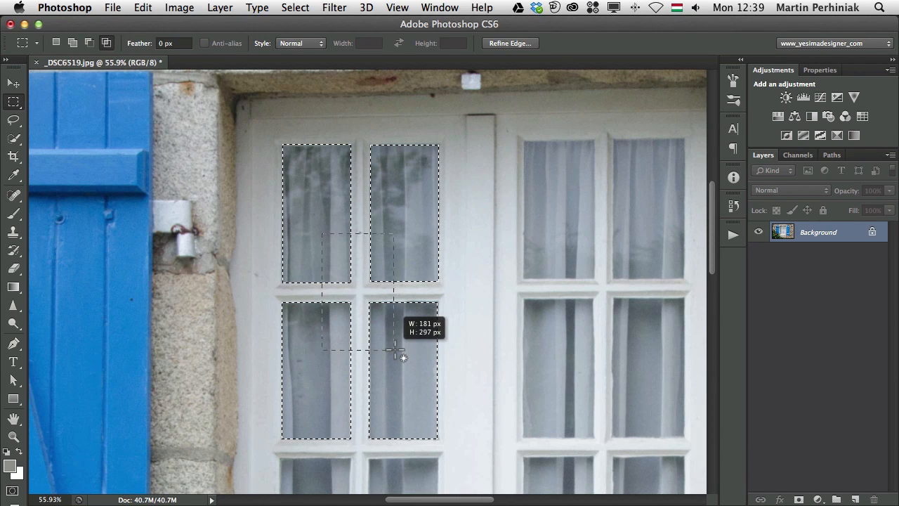
pyautogui.moveTo(395, 349); pyautogui.dragTo(397, 349)
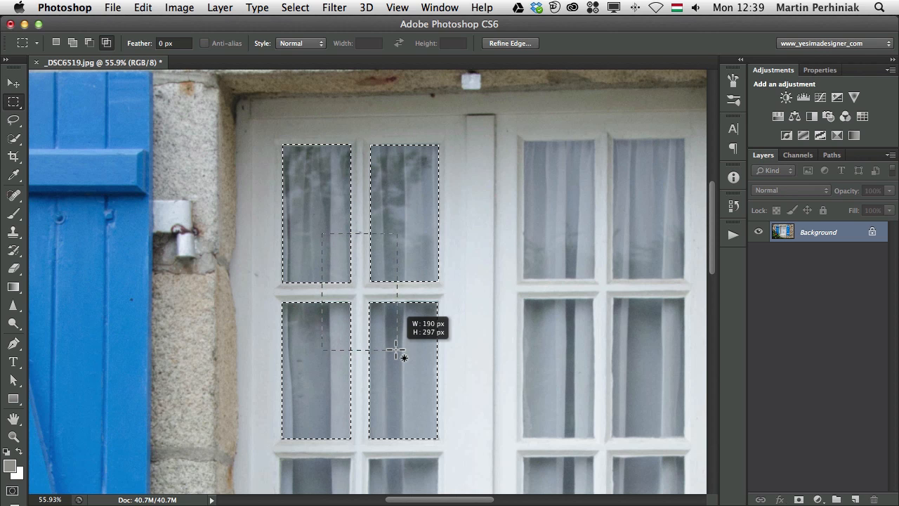
pyautogui.moveTo(396, 348); pyautogui.dragTo(396, 349)
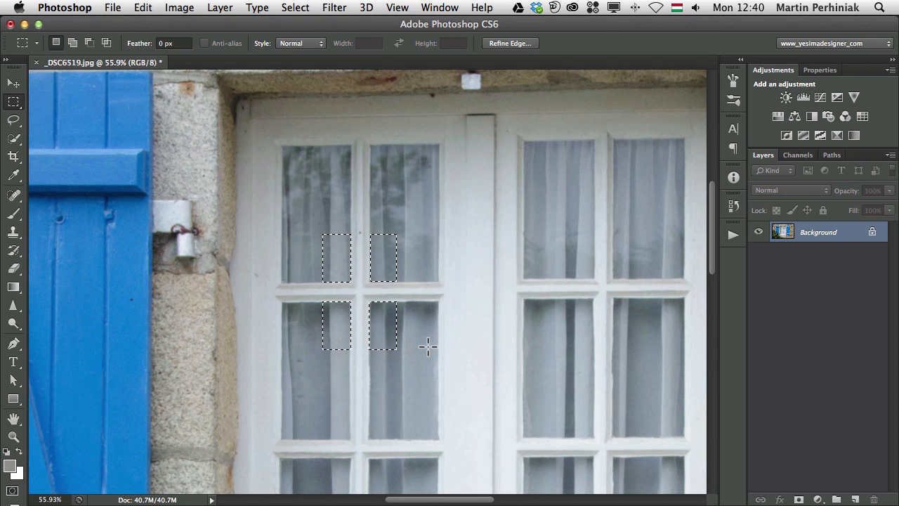
# - Fit the whole photo in view and deselect the pane areas
pyautogui.press('super+minus')
pyautogui.press('super+minus')
pyautogui.press('super+minus')
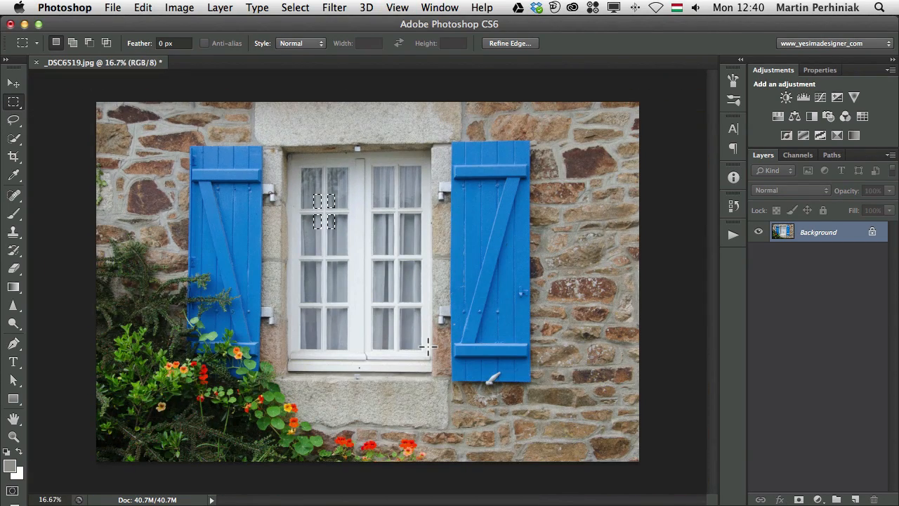
pyautogui.press('super+0')
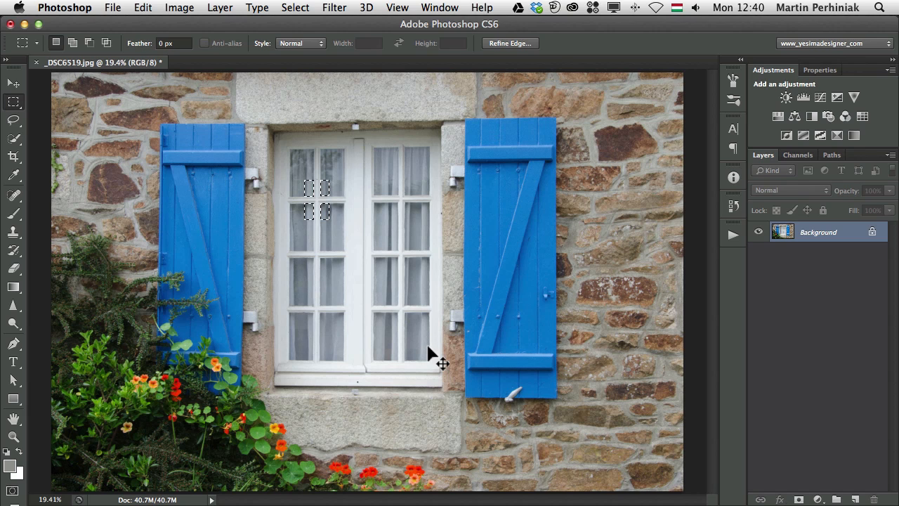
pyautogui.press('super+d')
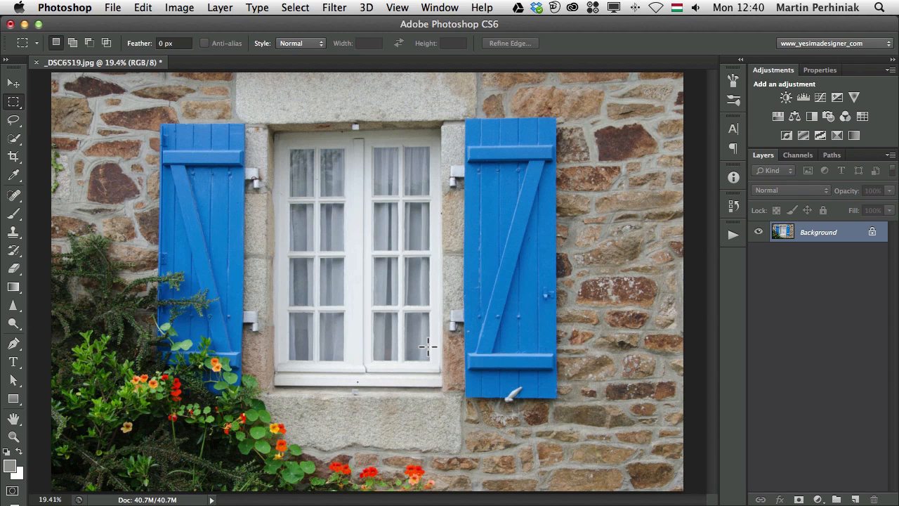
# - Select the right blue shutter with a rectangular marquee and align the selection outline to the shutter's edges
pyautogui.moveTo(186, 170); pyautogui.dragTo(556, 397)
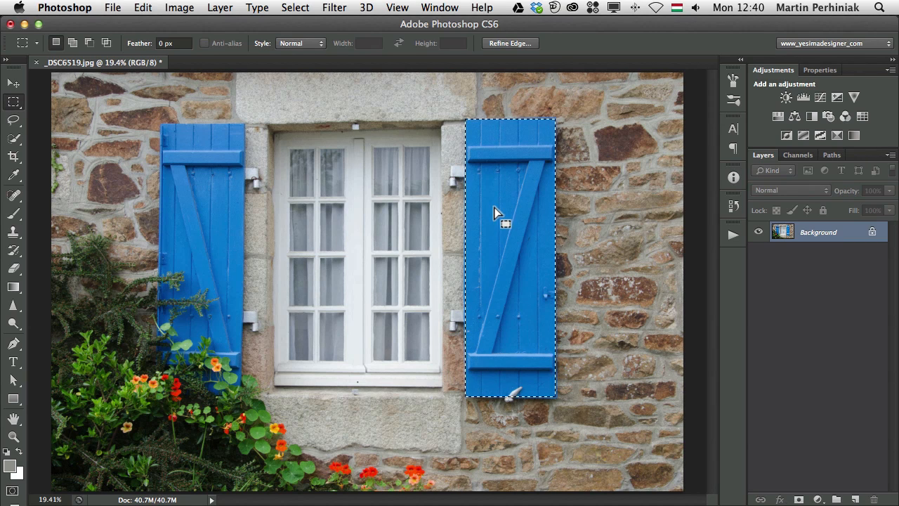
pyautogui.moveTo(498, 204)
pyautogui.mouseDown()
pyautogui.moveTo(383, 193)
pyautogui.moveTo(495, 202)
pyautogui.mouseUp()
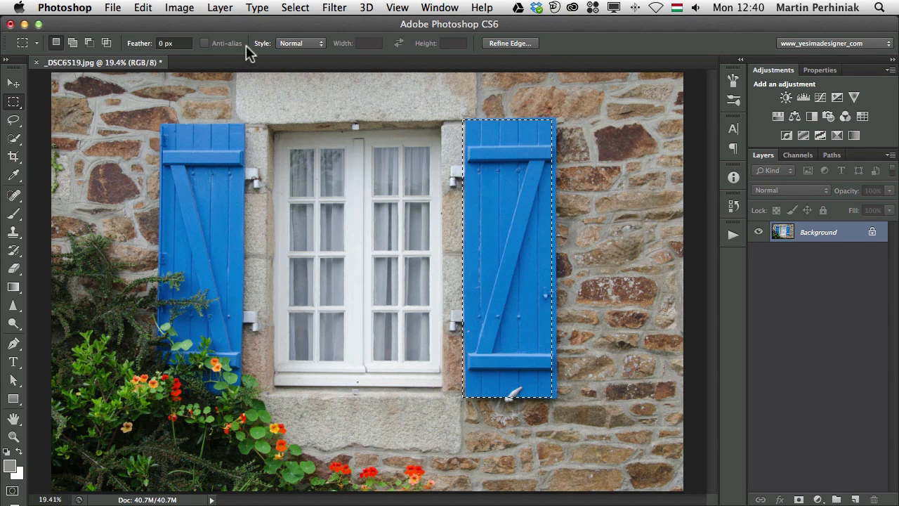
pyautogui.moveTo(496, 194); pyautogui.dragTo(498, 194)
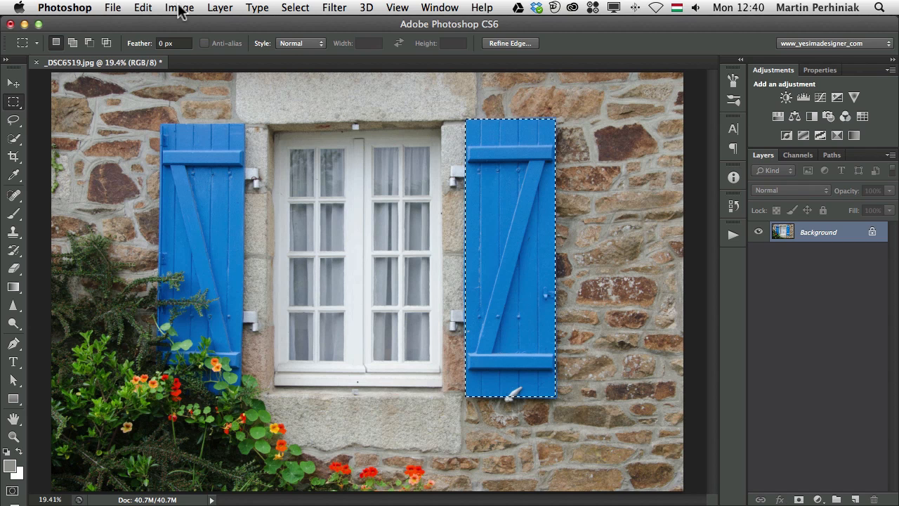
# - Invert the shutter selection to cover the rest of the photo, and deselect it
pyautogui.click(295, 8)
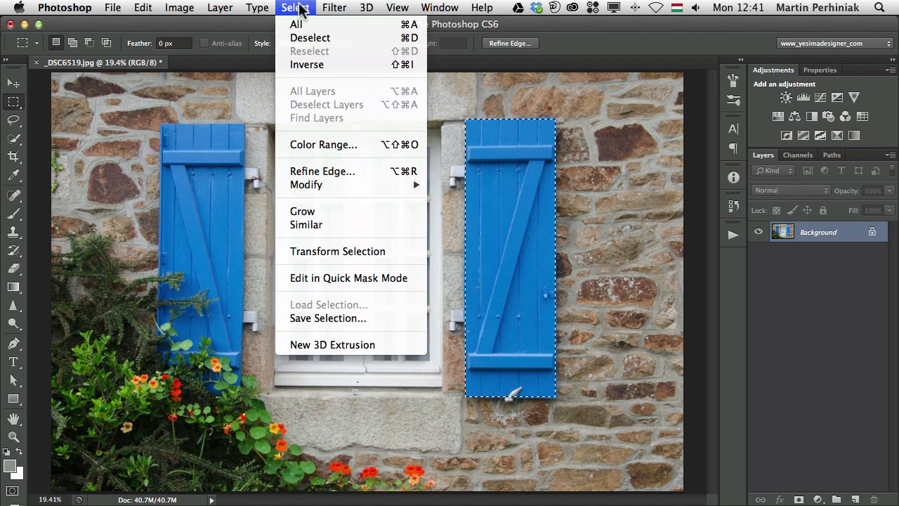
pyautogui.click(354, 65)
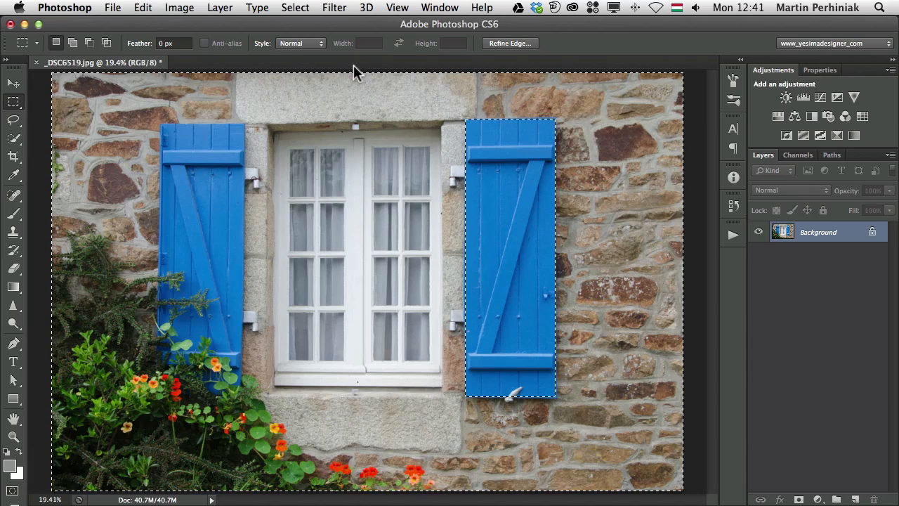
pyautogui.click(293, 7)
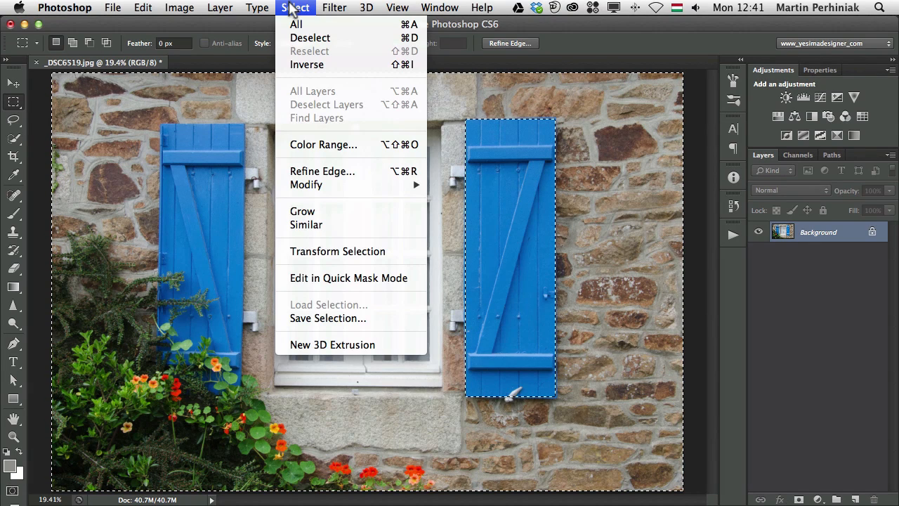
pyautogui.click(299, 38)
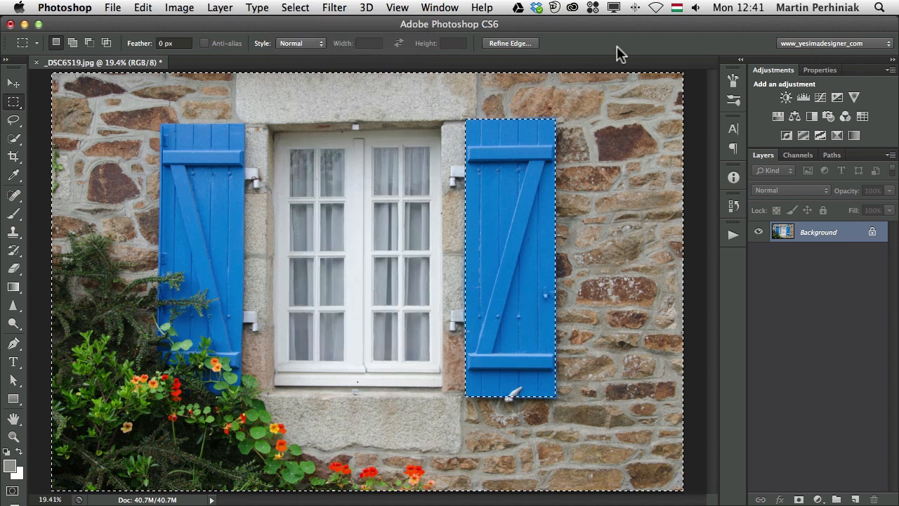
# - Reselect the last selection and invert it so that only the right shutter is selected
pyautogui.click(296, 8)
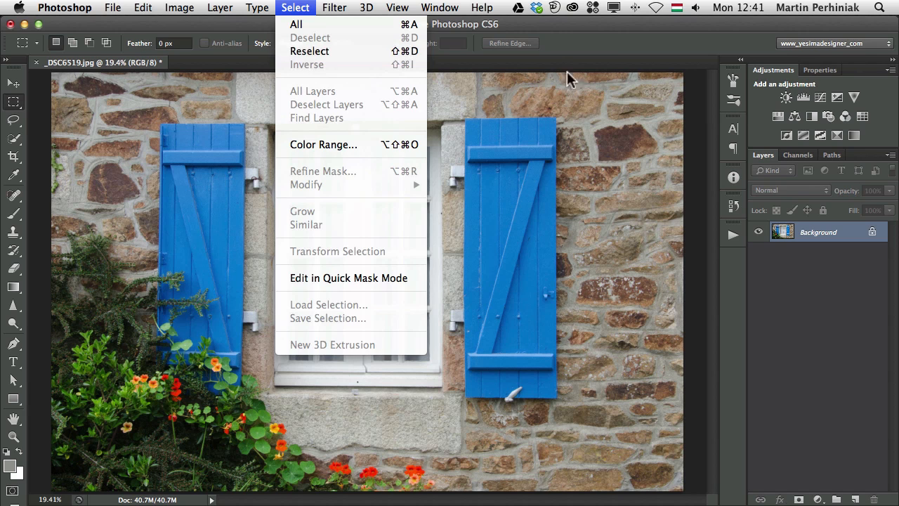
pyautogui.click(603, 36)
pyautogui.press('super+shift+d')
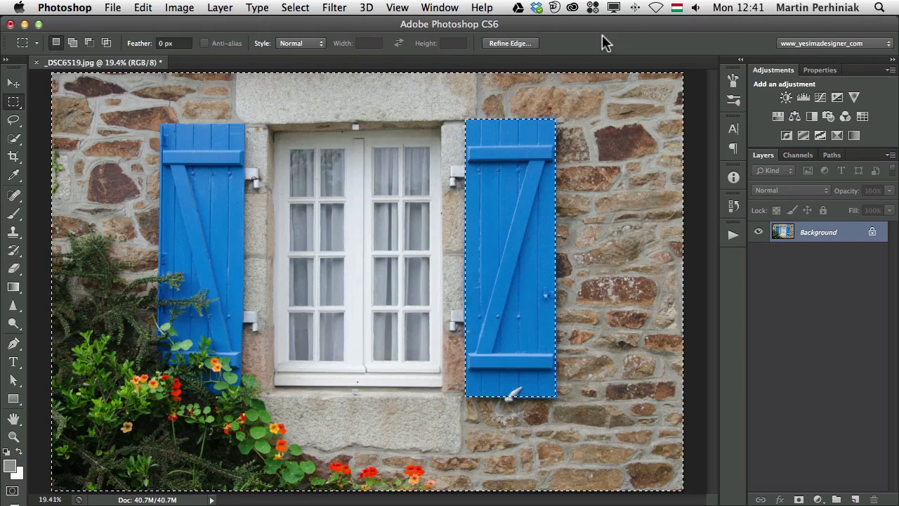
pyautogui.press('super+d')
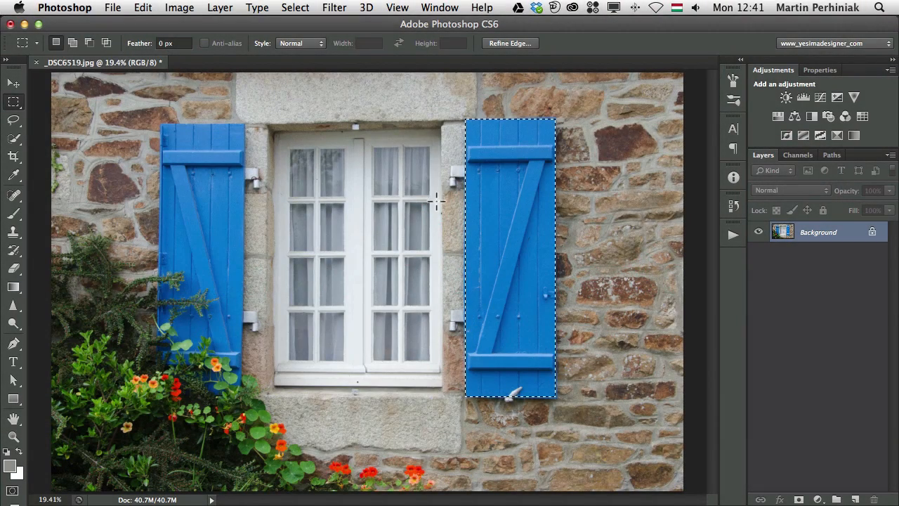
# - Save the right shutter selection as a new channel named "shutter" and deselect it
pyautogui.click(297, 8)
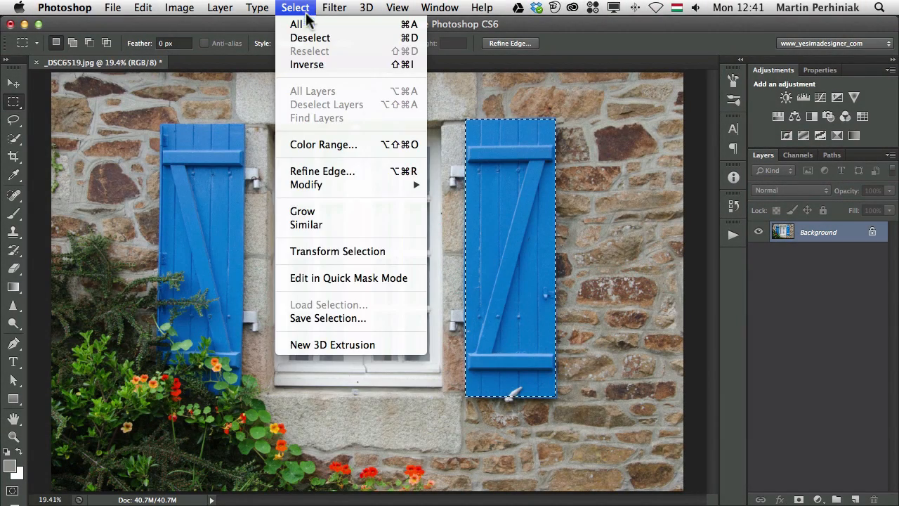
pyautogui.click(328, 318)
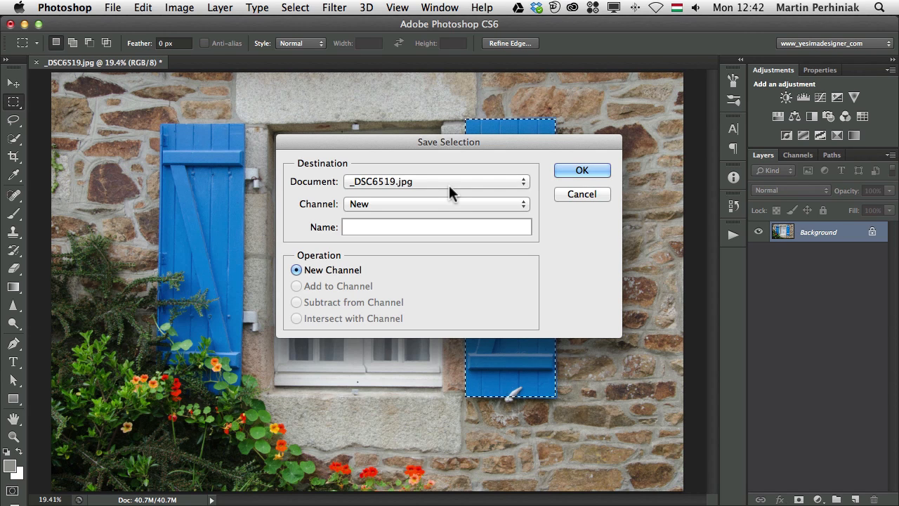
pyautogui.write('fra')
pyautogui.press('BackSpace')
pyautogui.press('BackSpace')
pyautogui.press('BackSpace')
pyautogui.write('shutter')
pyautogui.press('Return')
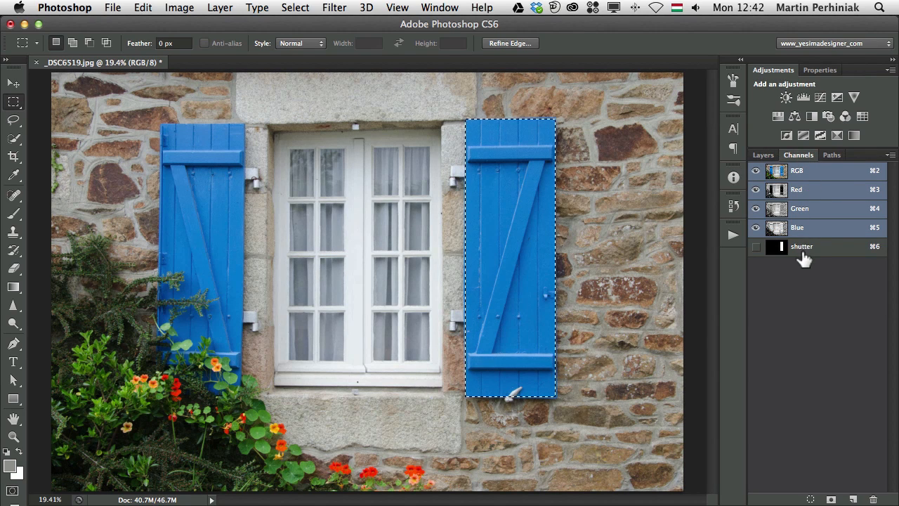
pyautogui.click(762, 155)
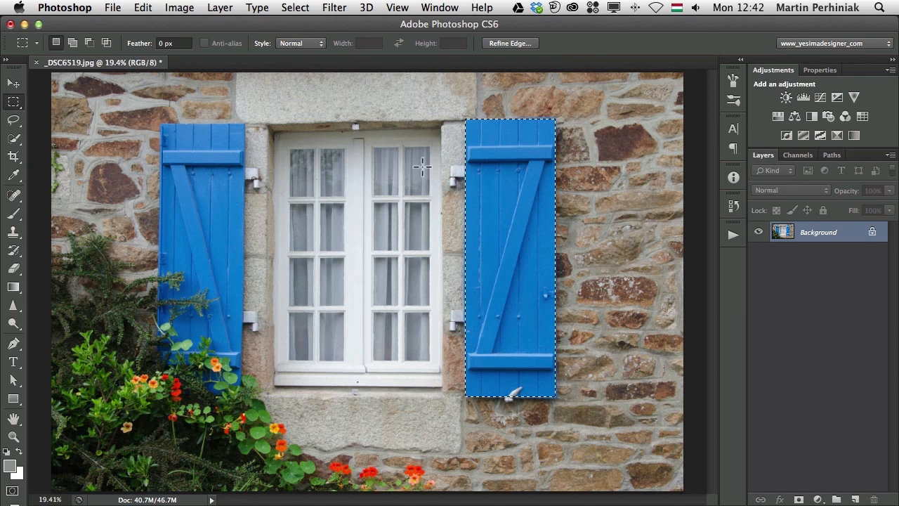
pyautogui.press('super+d')
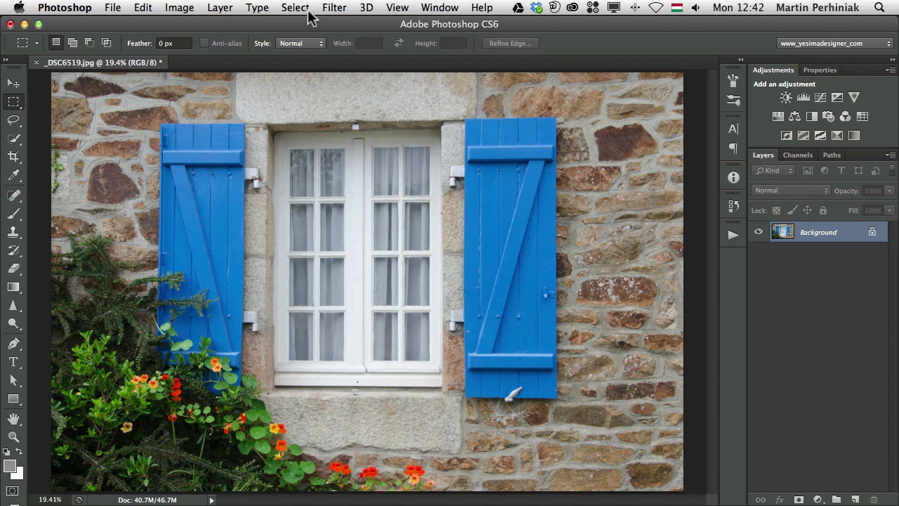
# - Check the saved channels offered by Load Selection, and close the dialog without loading any
pyautogui.click(288, 7)
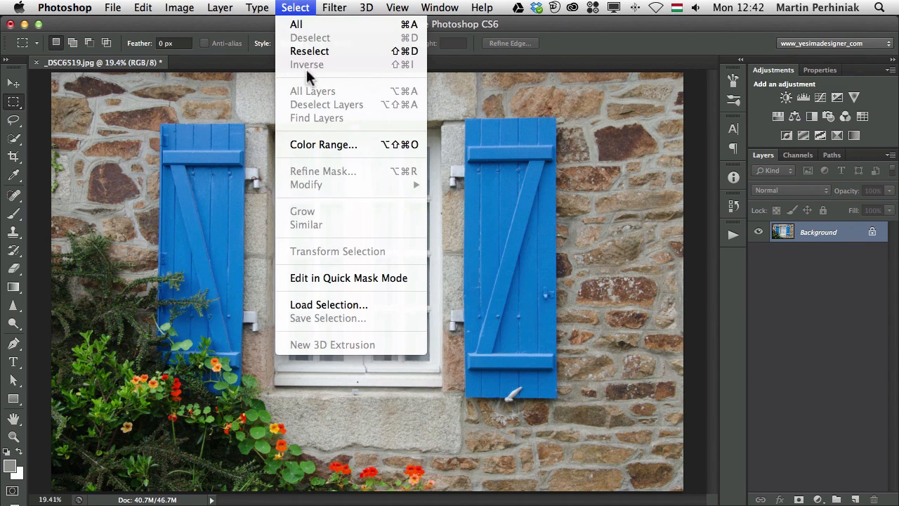
pyautogui.click(339, 306)
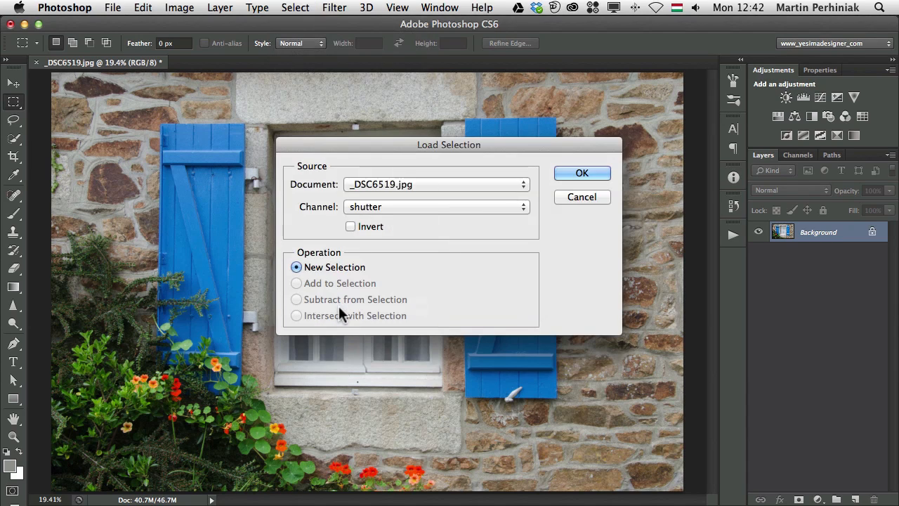
pyautogui.click(382, 204)
pyautogui.click(388, 206)
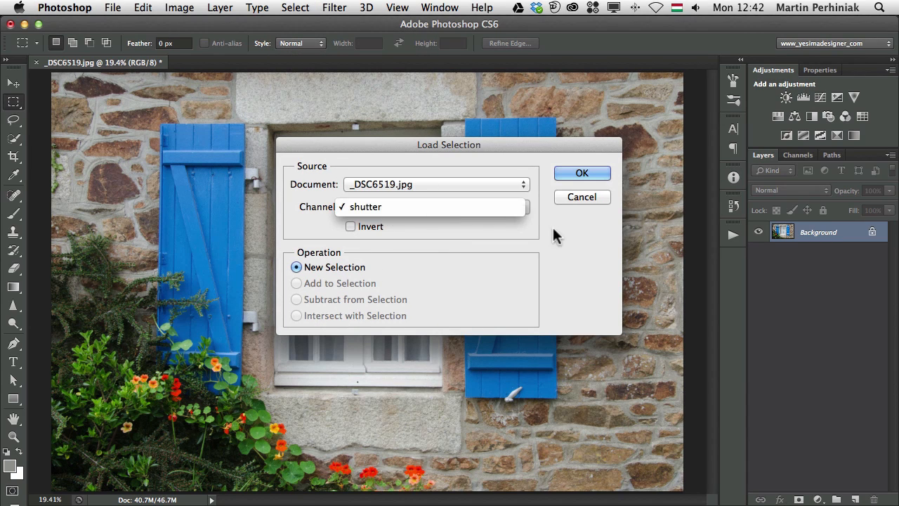
pyautogui.click(580, 198)
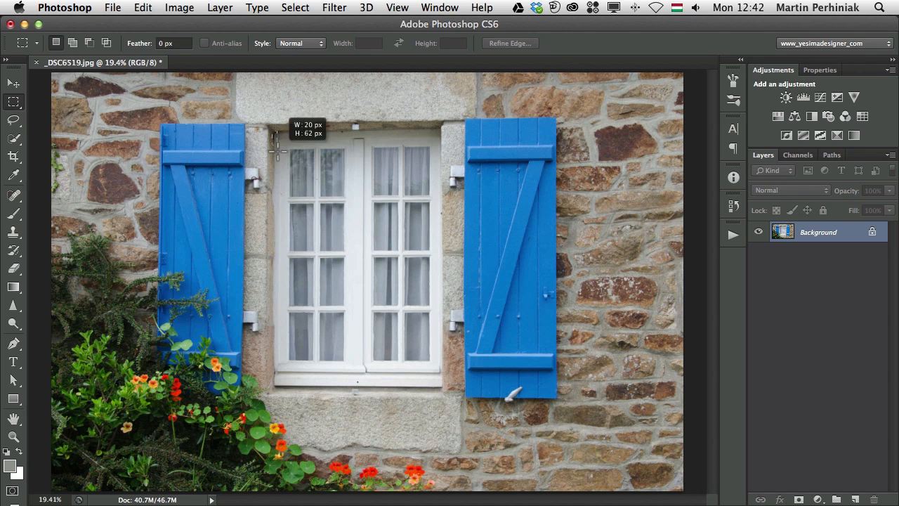
# - Select the whole white window frame with a rectangular marquee
pyautogui.moveTo(276, 144); pyautogui.dragTo(348, 295)
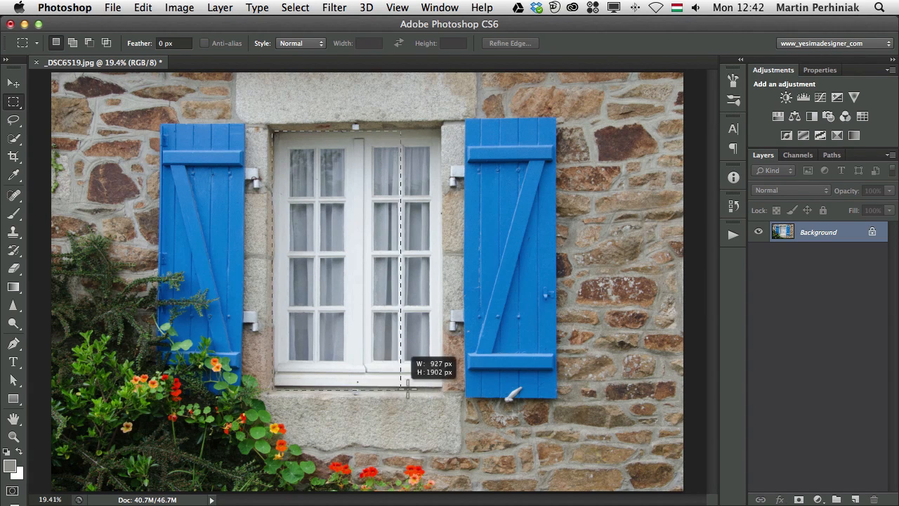
pyautogui.moveTo(406, 385); pyautogui.dragTo(441, 384)
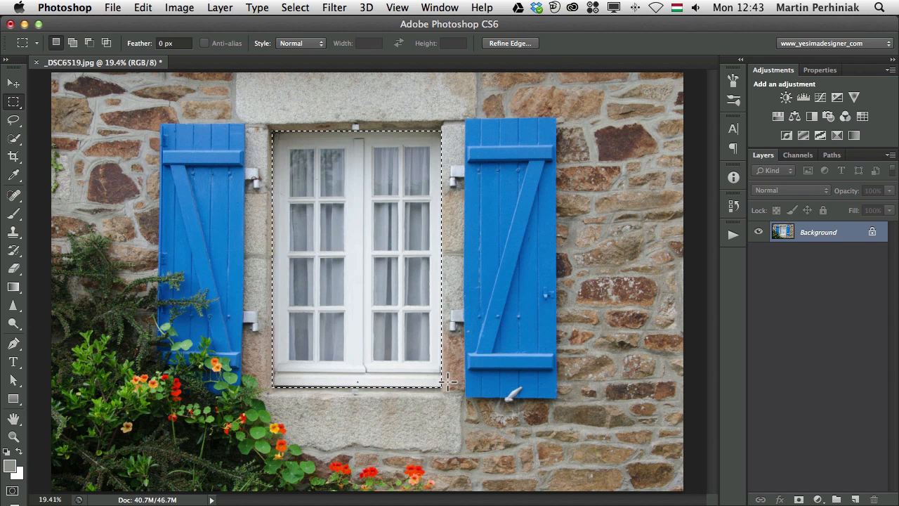
# - Try widening the window selection toward the stone wall and rotating it counterclockwise with Transform Selection, and undo the transformation
pyautogui.click(295, 7)
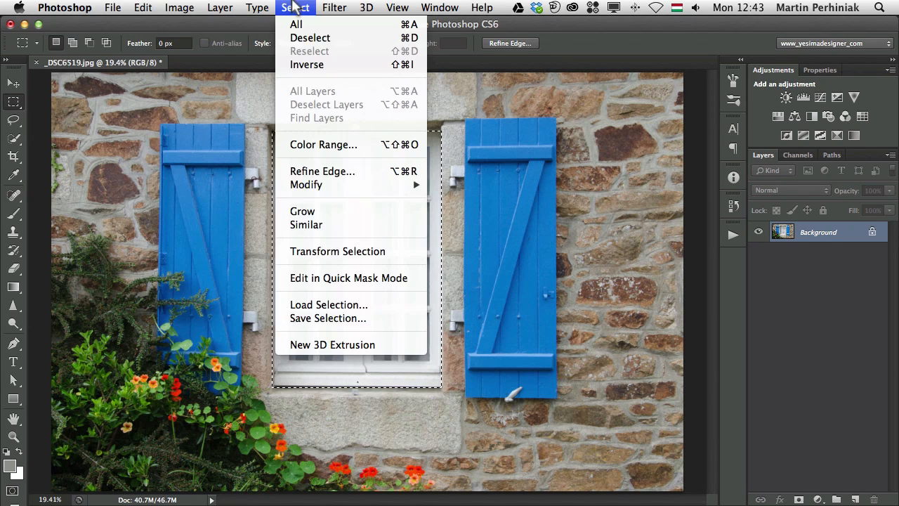
pyautogui.click(363, 251)
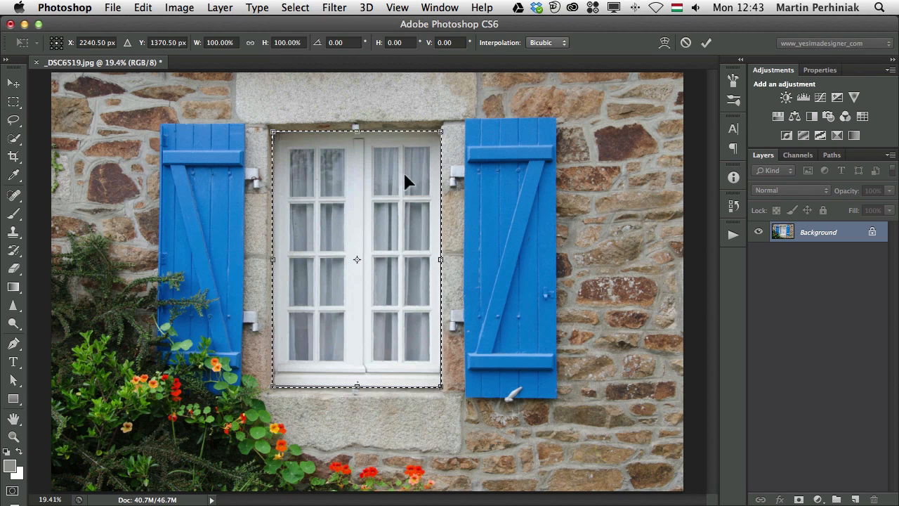
pyautogui.keyDown('super'); pyautogui.click(427, 144); pyautogui.keyUp('super')
pyautogui.moveTo(437, 141); pyautogui.dragTo(491, 144)
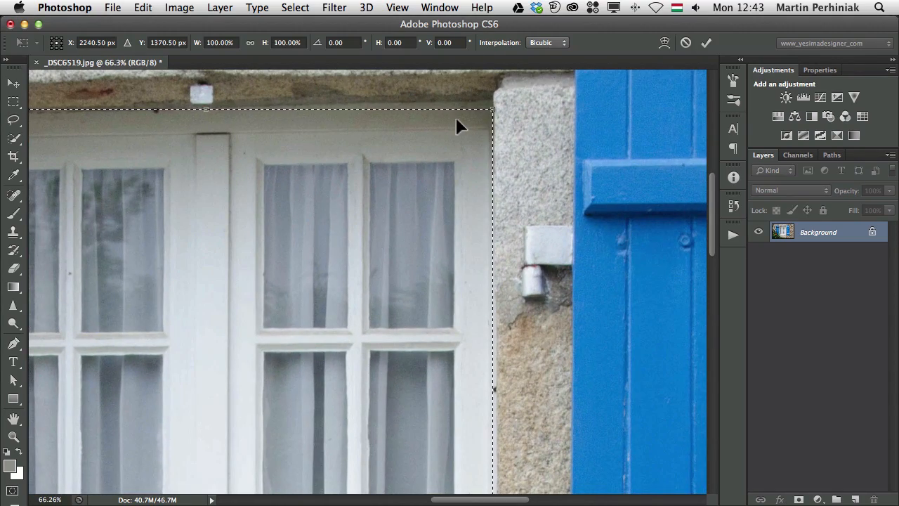
pyautogui.press('super+minus')
pyautogui.press('super+minus')
pyautogui.press('super+minus')
pyautogui.press('super+minus')
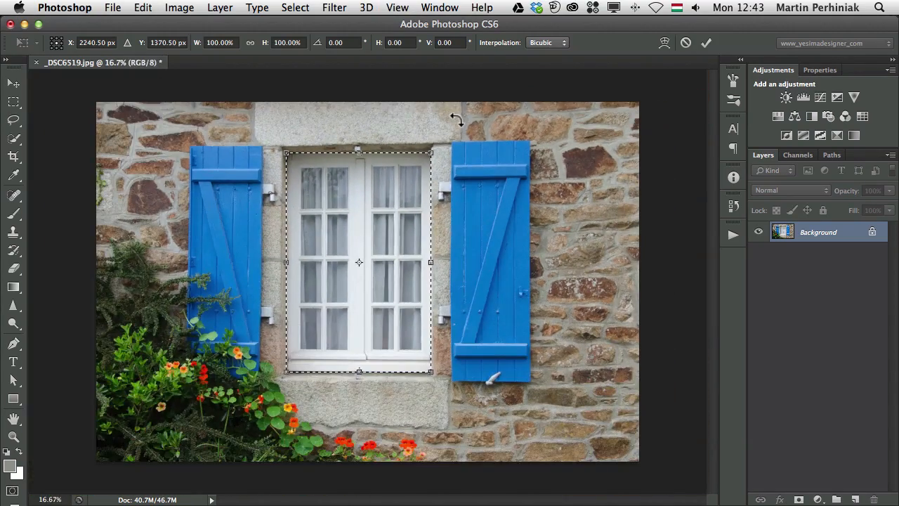
pyautogui.moveTo(431, 268); pyautogui.dragTo(597, 263)
pyautogui.moveTo(629, 107); pyautogui.dragTo(583, 126)
pyautogui.press('Return')
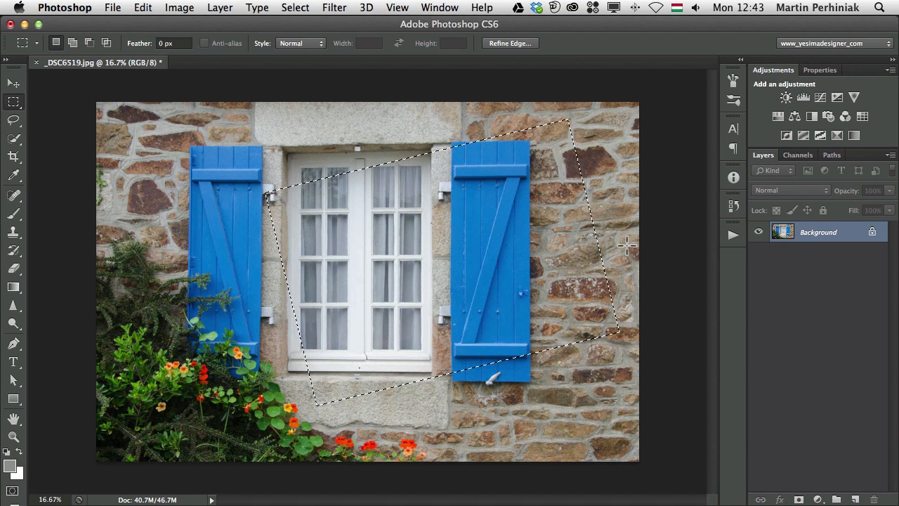
pyautogui.press('super+z')
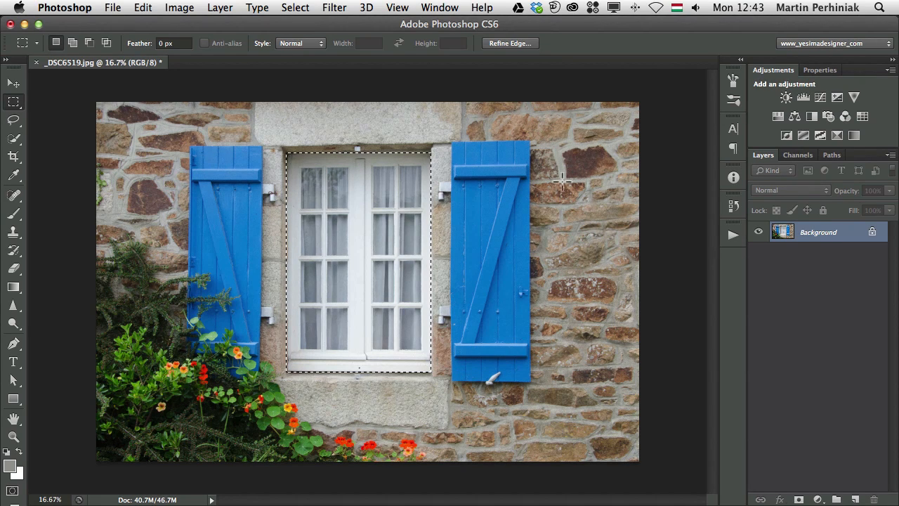
# - Transform the window selection by distorting its upper-right corner slightly upward to match the window frame's corner
pyautogui.scroll(4, 426, 153)
pyautogui.click(295, 7)
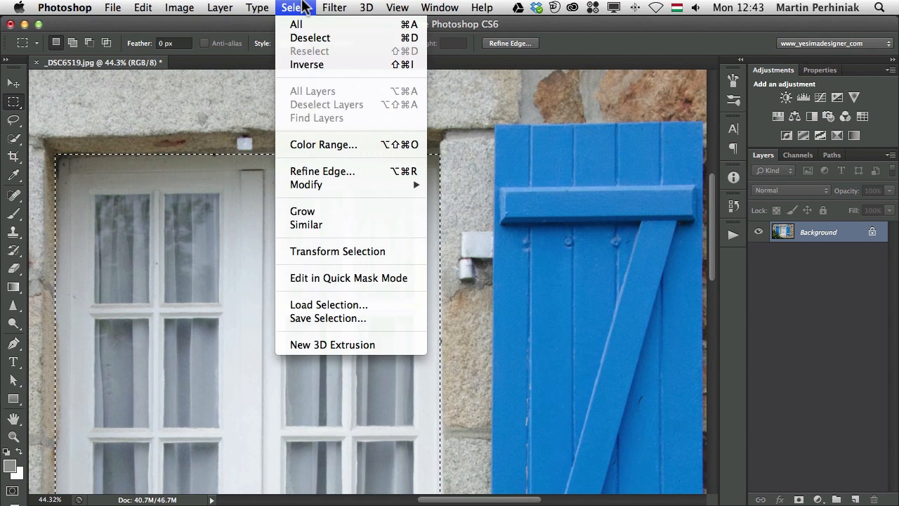
pyautogui.click(345, 252)
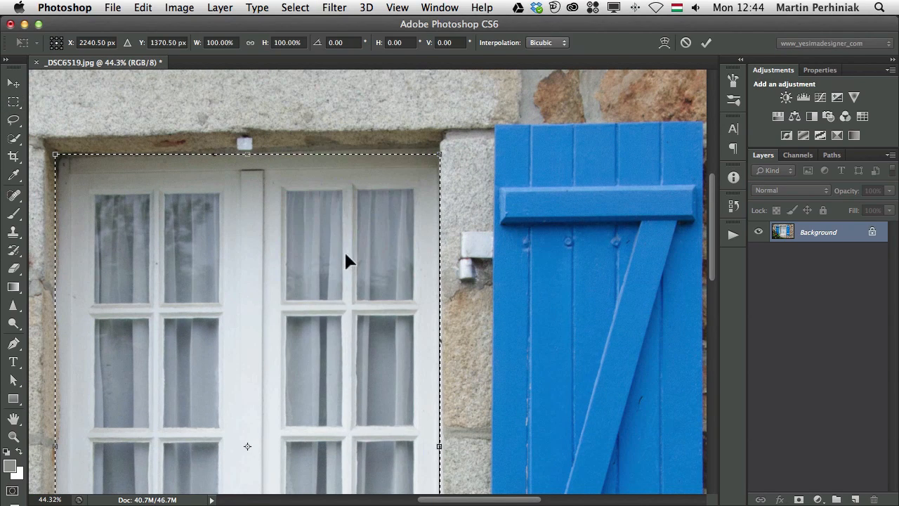
pyautogui.moveTo(354, 196); pyautogui.dragTo(406, 199)
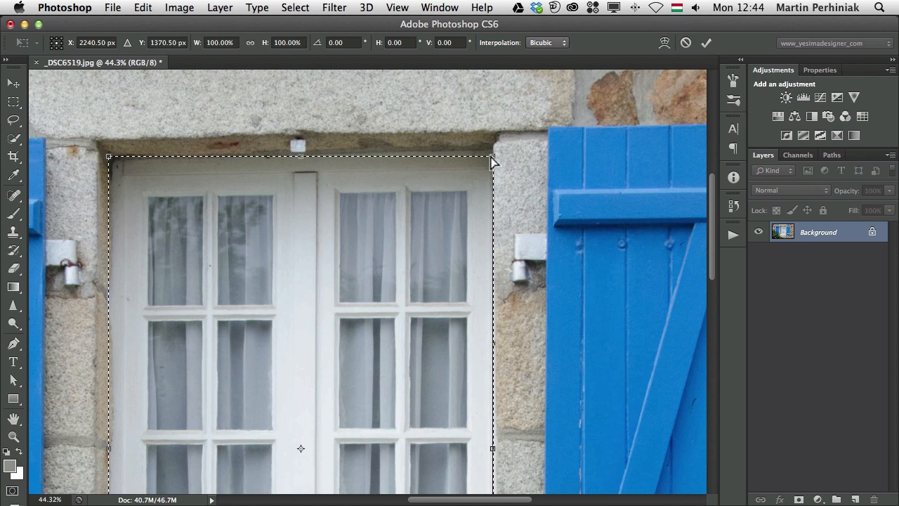
pyautogui.moveTo(493, 161)
pyautogui.mouseDown()
pyautogui.moveTo(498, 145)
pyautogui.moveTo(437, 117)
pyautogui.moveTo(397, 115)
pyautogui.moveTo(425, 114)
pyautogui.moveTo(498, 148)
pyautogui.moveTo(430, 221)
pyautogui.moveTo(439, 234)
pyautogui.moveTo(497, 135)
pyautogui.moveTo(492, 152)
pyautogui.mouseUp()
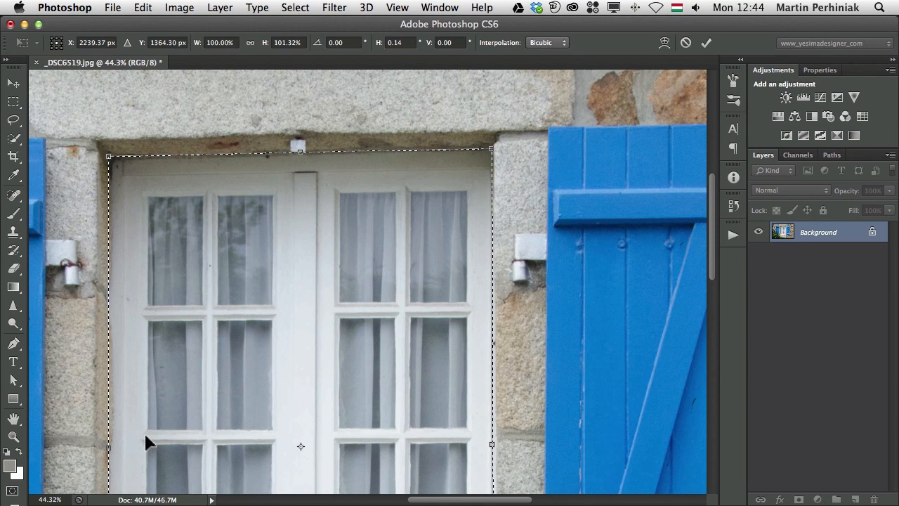
# - Distort the selection's two lower corners to fit the bottom of the window frame, and apply the transformation
pyautogui.moveTo(136, 419); pyautogui.dragTo(175, 76)
pyautogui.moveTo(186, 202); pyautogui.dragTo(183, 381)
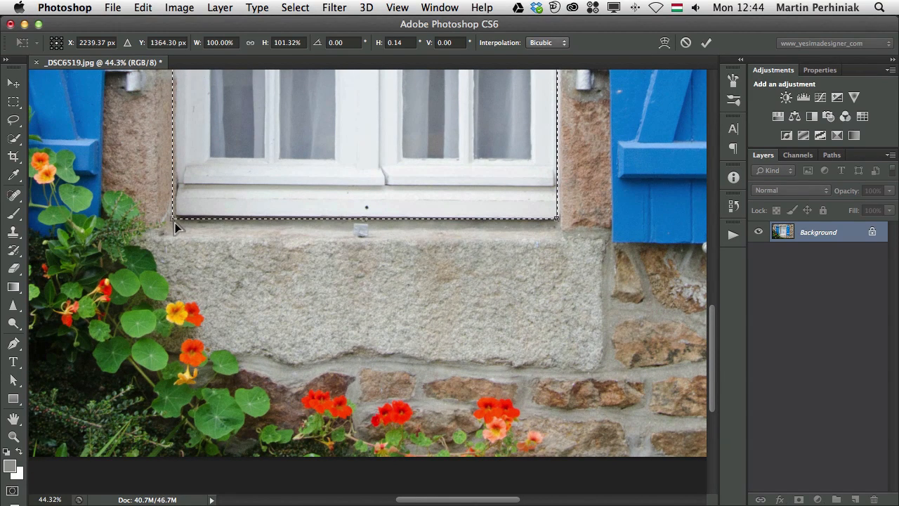
pyautogui.moveTo(176, 225); pyautogui.dragTo(178, 223)
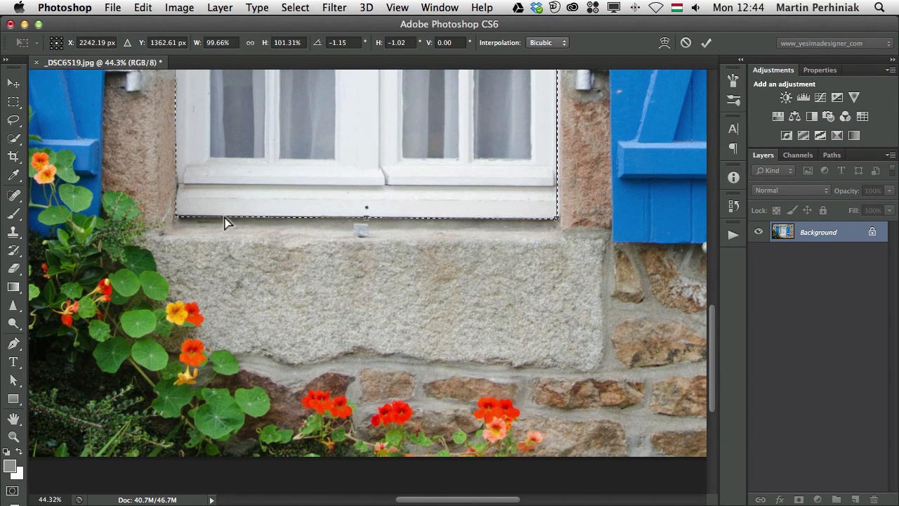
pyautogui.moveTo(558, 220); pyautogui.dragTo(566, 227)
pyautogui.press('super+minus')
pyautogui.press('super+minus')
pyautogui.press('super+minus')
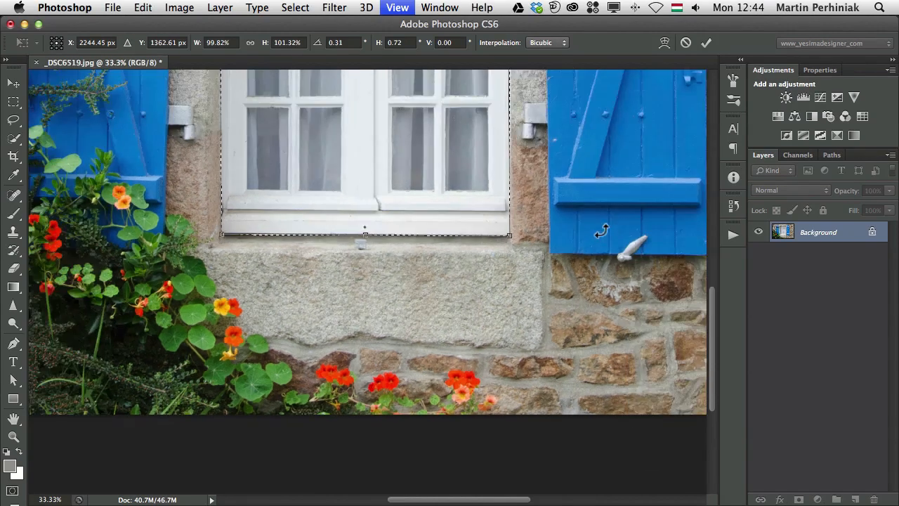
pyautogui.press('super+minus')
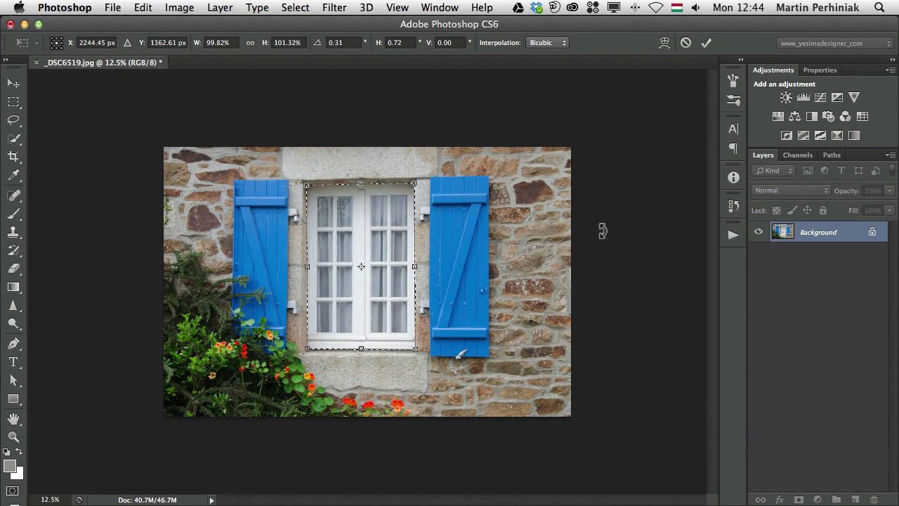
pyautogui.press('Return')
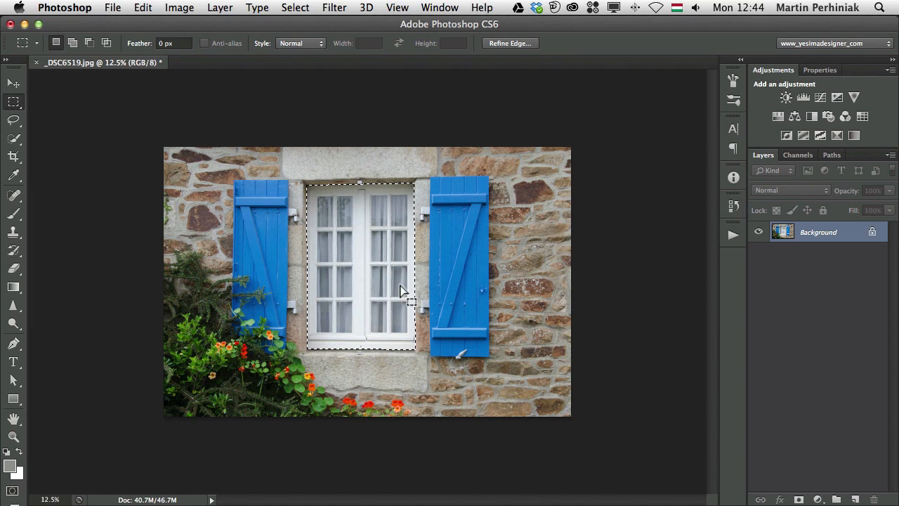
# - Warp the window selection with a custom warp that bends all four sides inward, and apply it
pyautogui.moveTo(405, 248); pyautogui.dragTo(426, 248)
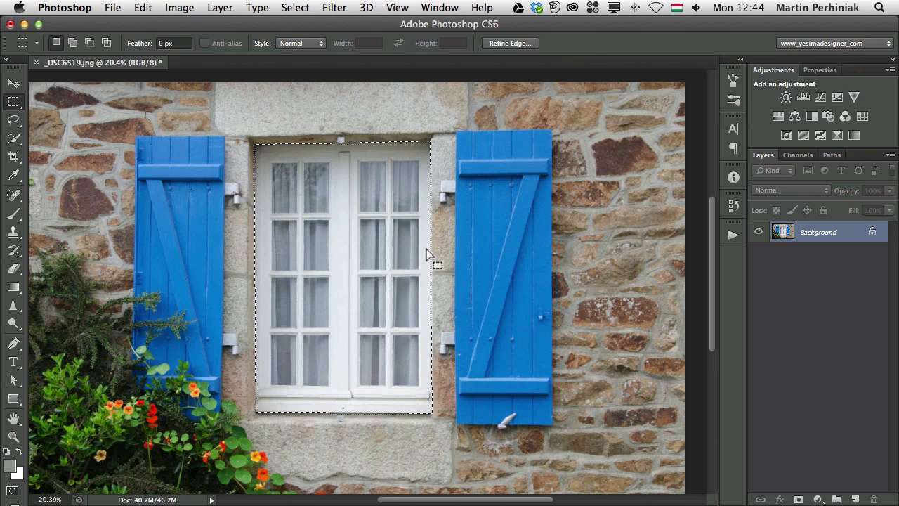
pyautogui.click(295, 8)
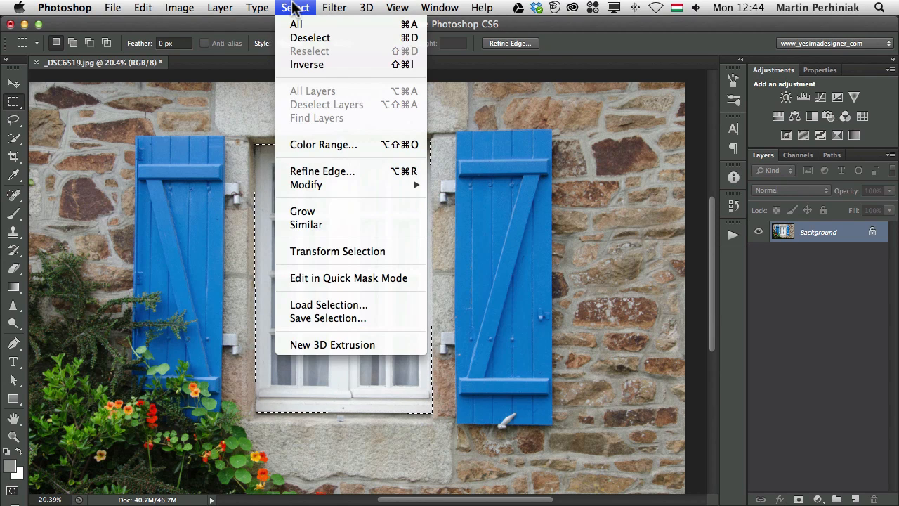
pyautogui.click(344, 250)
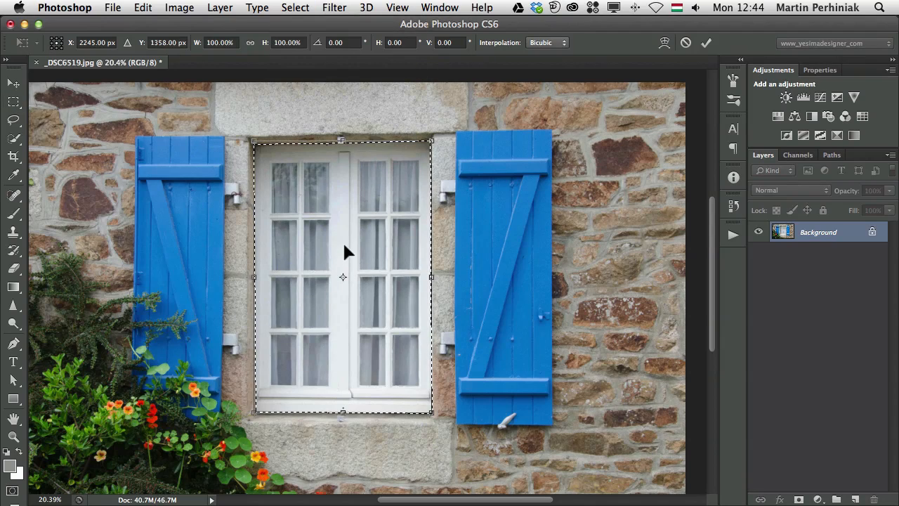
pyautogui.click(664, 43)
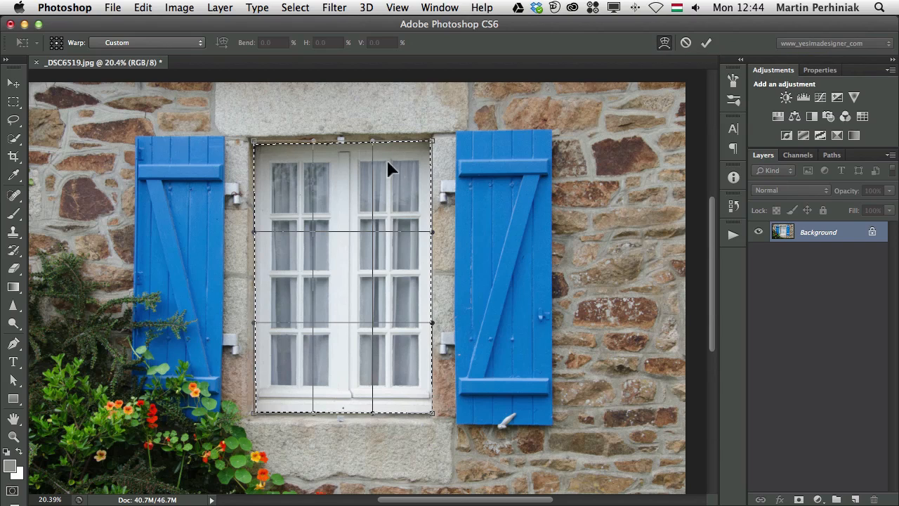
pyautogui.moveTo(410, 281)
pyautogui.mouseDown()
pyautogui.moveTo(416, 276)
pyautogui.moveTo(393, 277)
pyautogui.mouseUp()
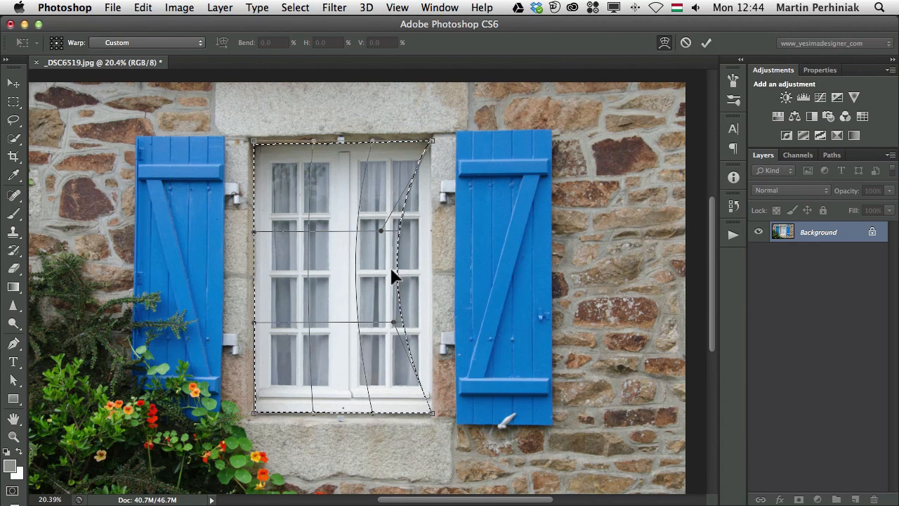
pyautogui.moveTo(268, 269); pyautogui.dragTo(299, 274)
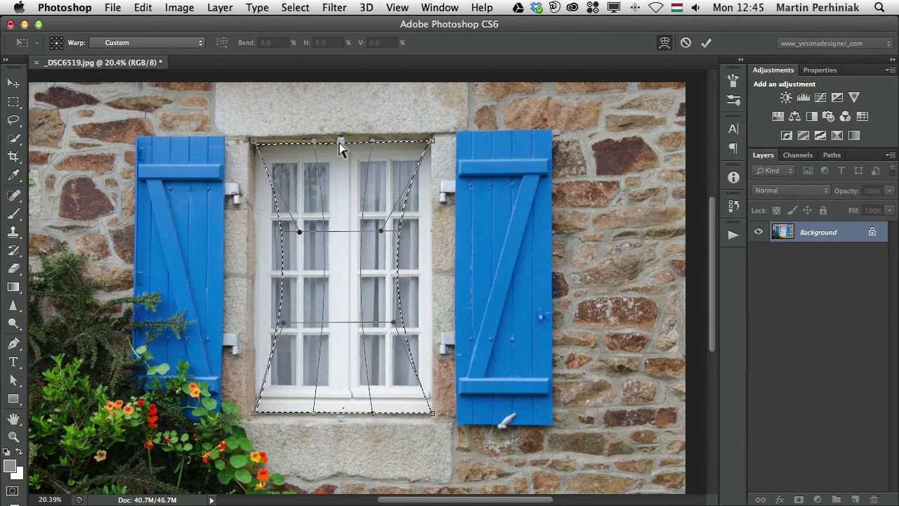
pyautogui.moveTo(341, 145); pyautogui.dragTo(344, 212)
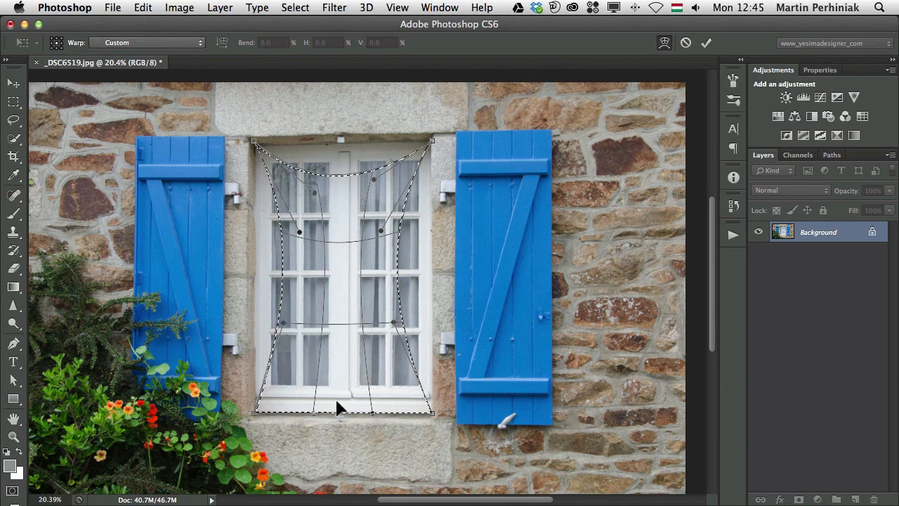
pyautogui.moveTo(337, 402); pyautogui.dragTo(346, 377)
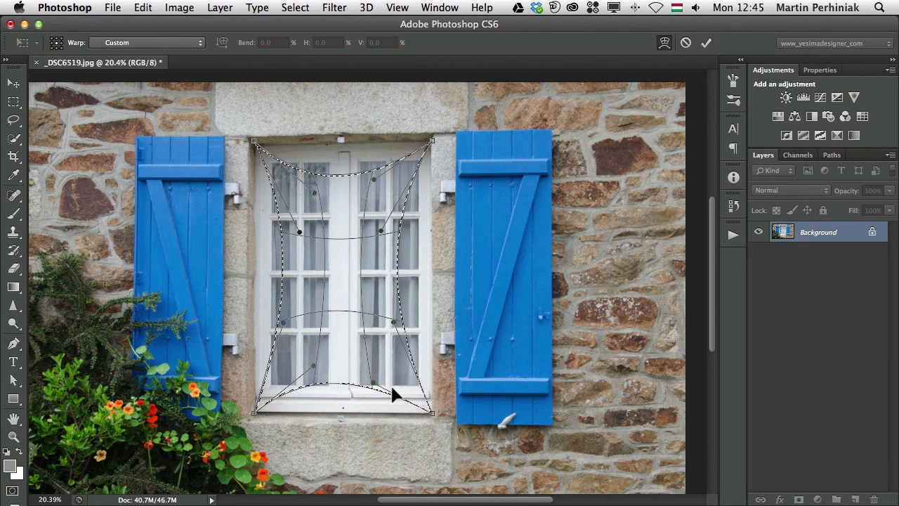
pyautogui.press('Return')
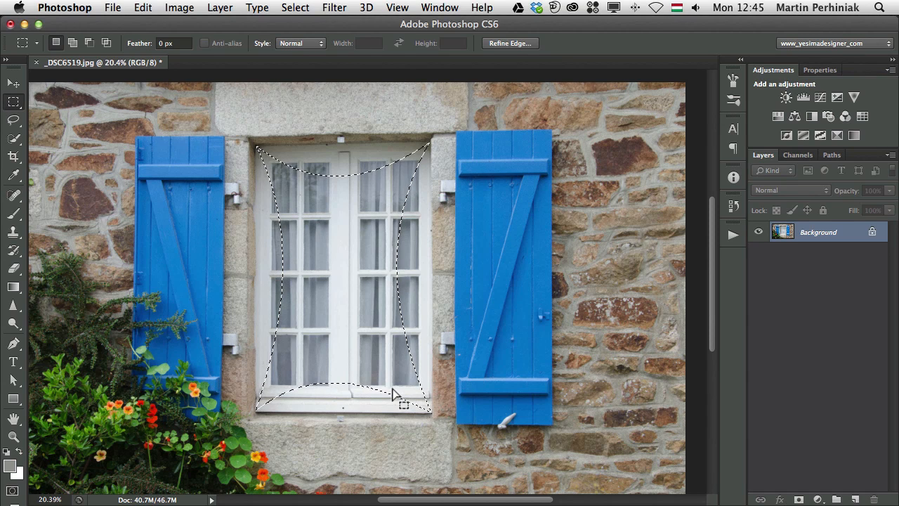
# - Undo the custom warp, try the Arc and Flag warp presets on the window selection, and cancel the transformation
pyautogui.press('super+z')
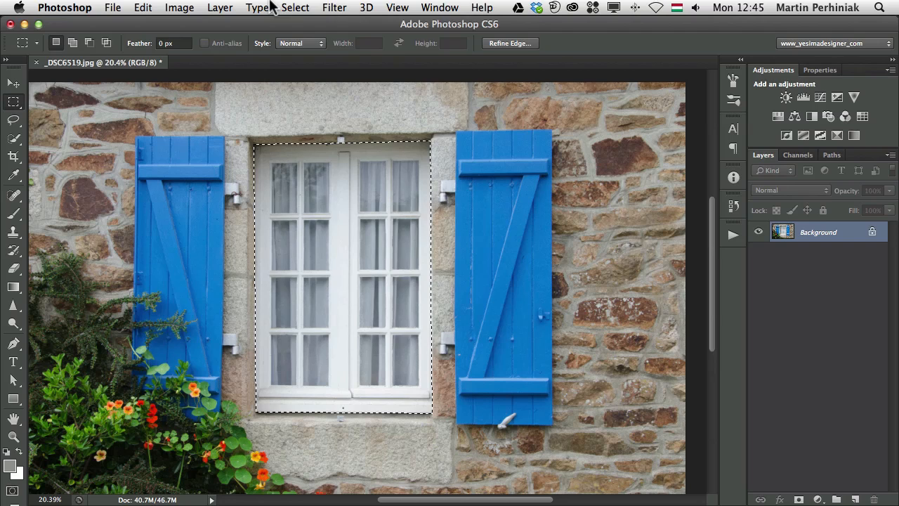
pyautogui.click(295, 7)
pyautogui.click(337, 251)
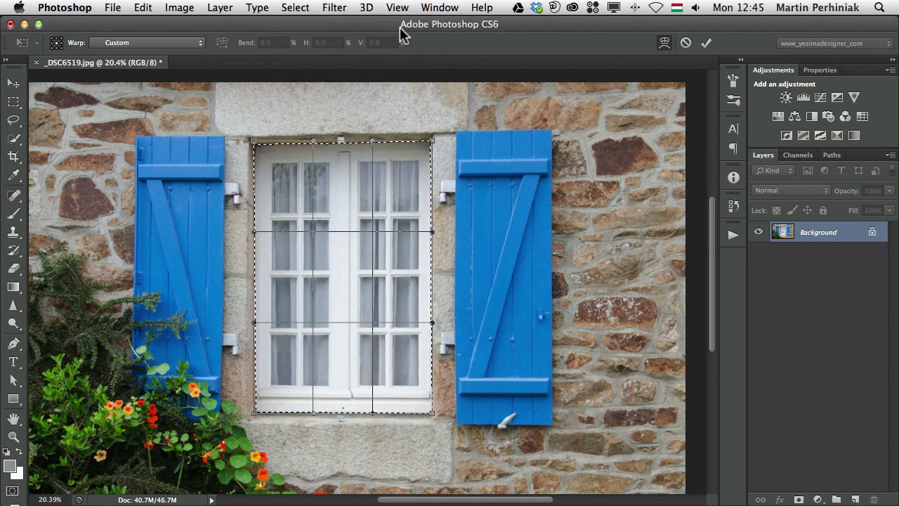
pyautogui.click(152, 44)
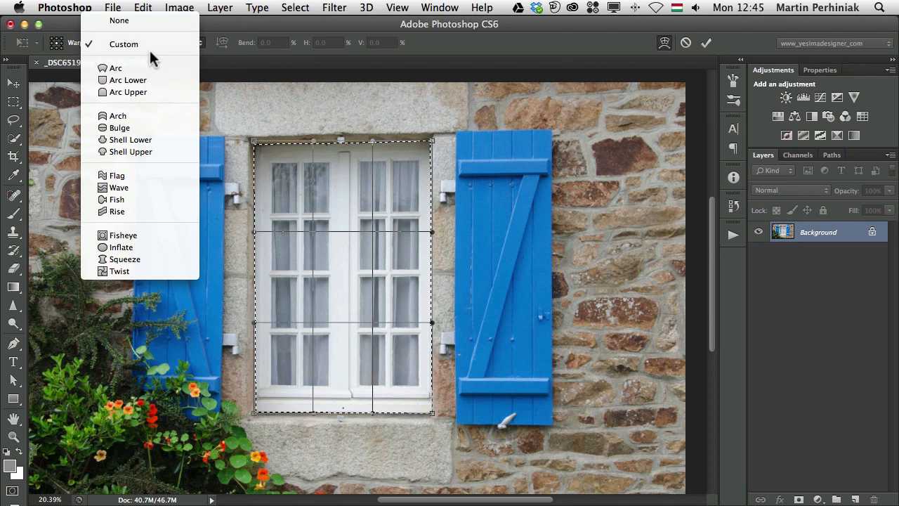
pyautogui.click(127, 67)
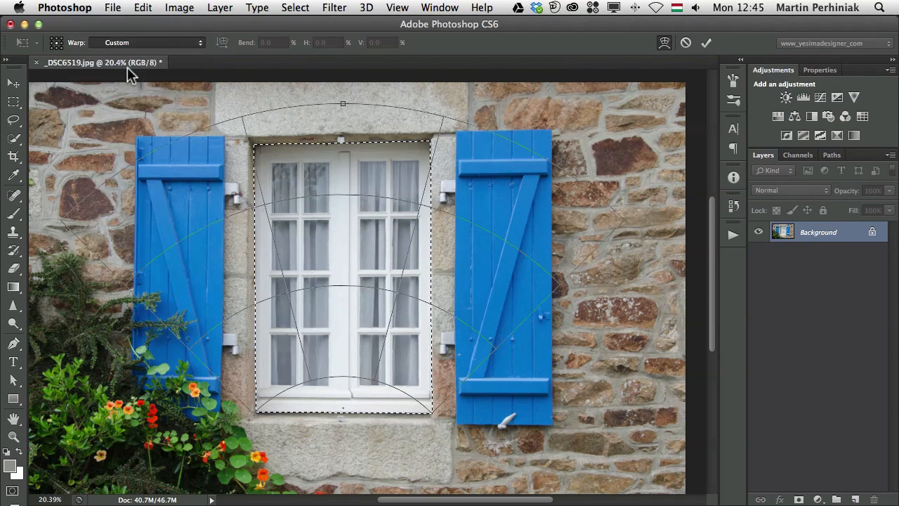
pyautogui.click(126, 43)
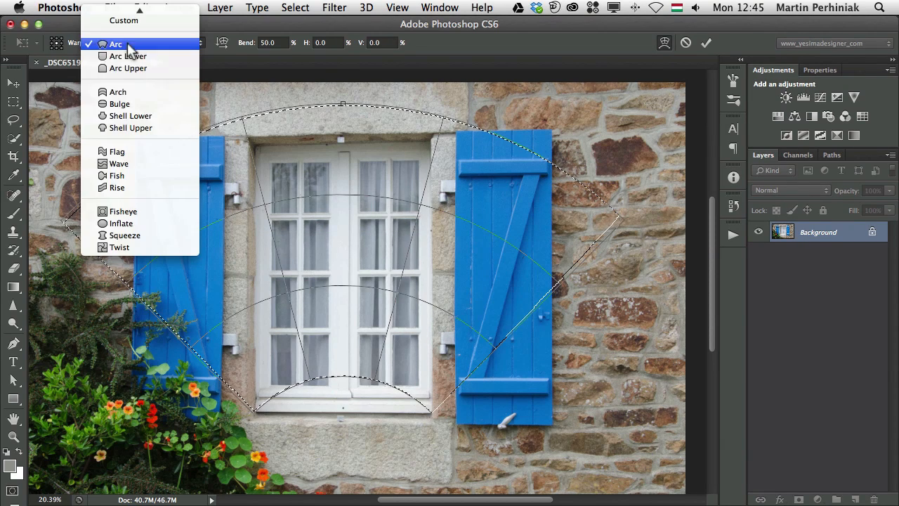
pyautogui.click(141, 153)
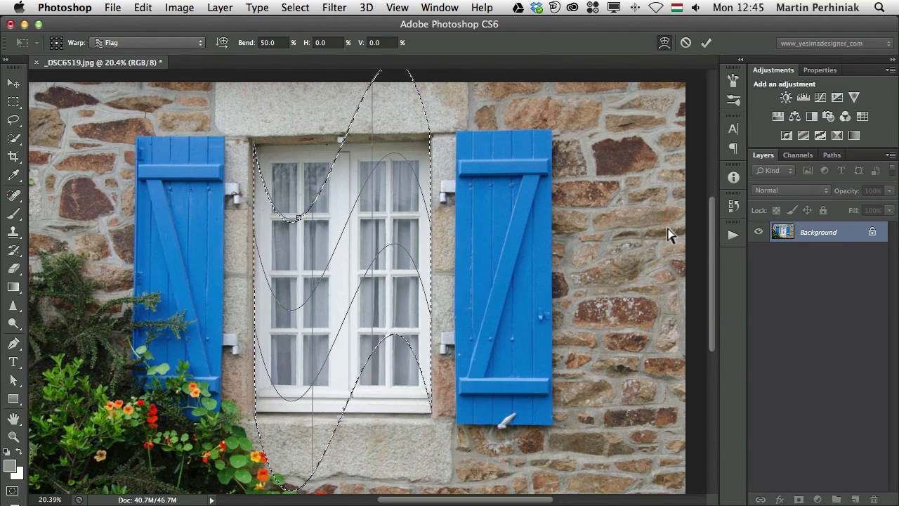
pyautogui.press('Escape')
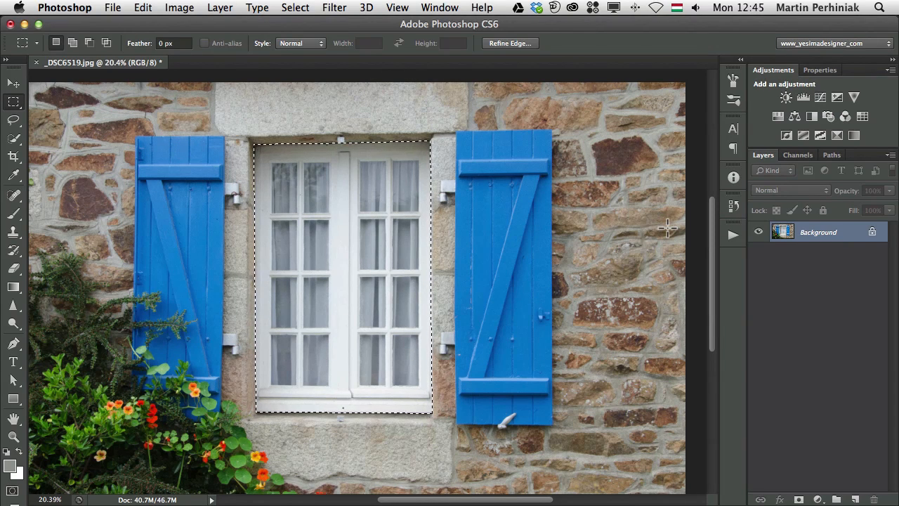
# - View the window selection as a coloured overlay in Quick Mask mode, and return to the standard selection view
pyautogui.press('super+minus')
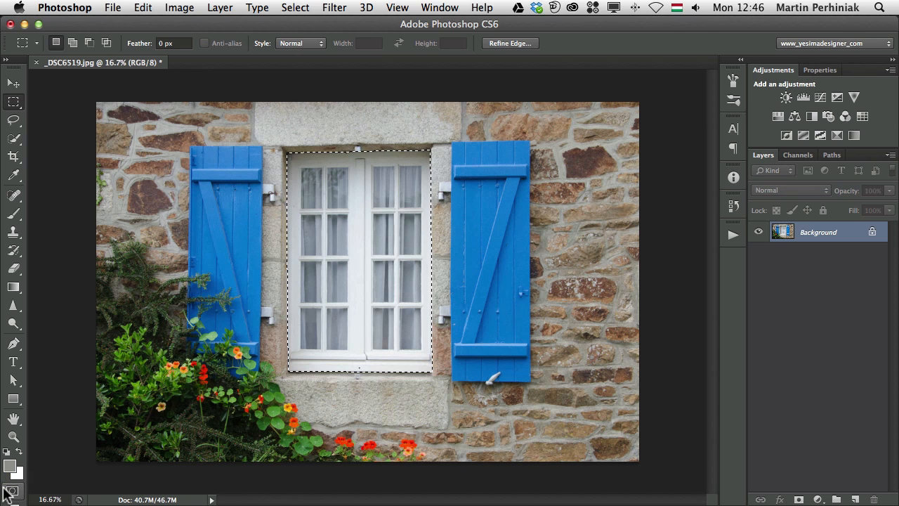
pyautogui.click(5, 489)
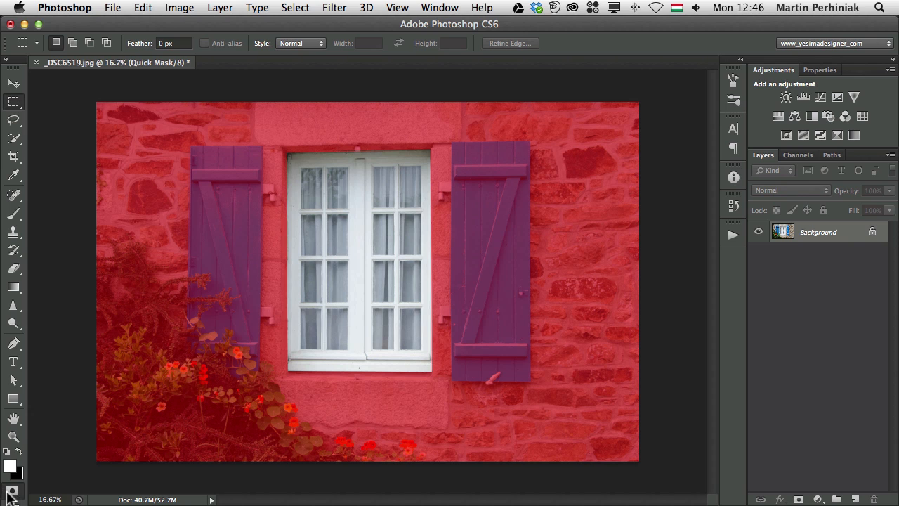
pyautogui.click(13, 491)
# - Examine the Quick Mask options and overlay colour without changing them, and preview the window selection in Quick Mask mode again
pyautogui.doubleClick(12, 491)
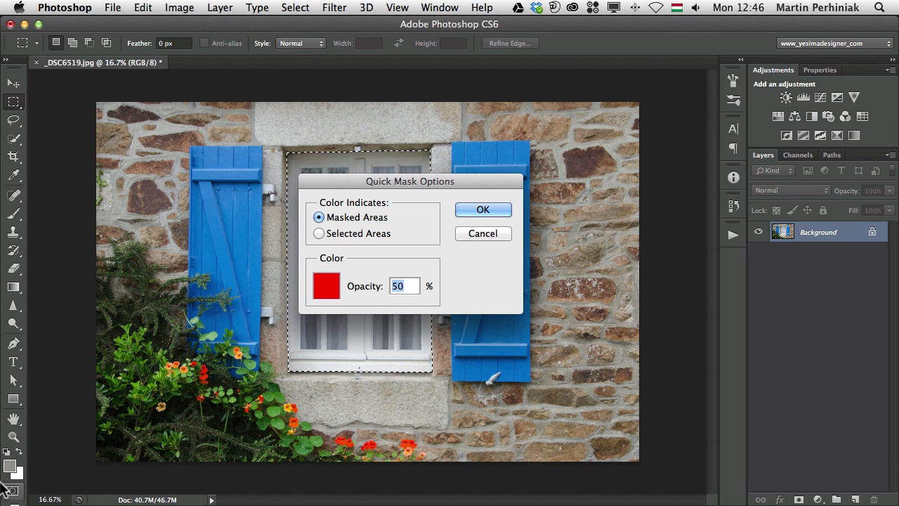
pyautogui.moveTo(391, 181); pyautogui.dragTo(552, 283)
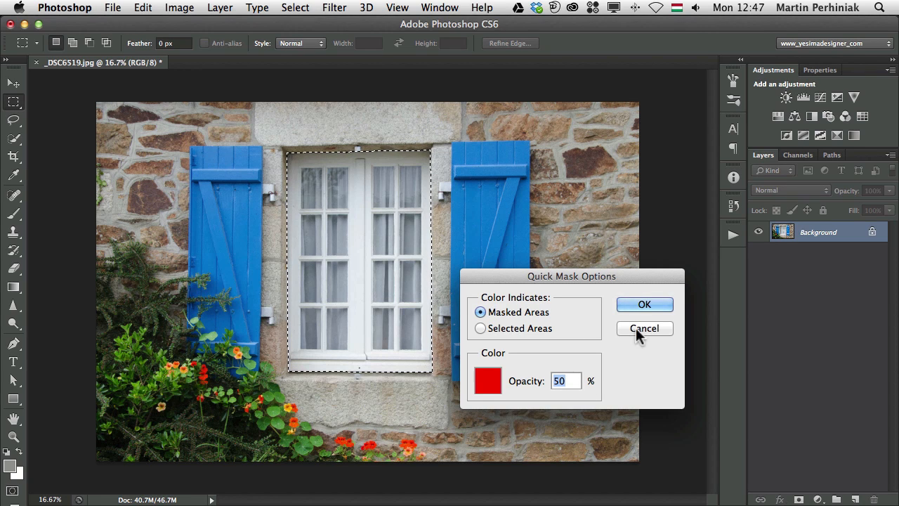
pyautogui.click(486, 381)
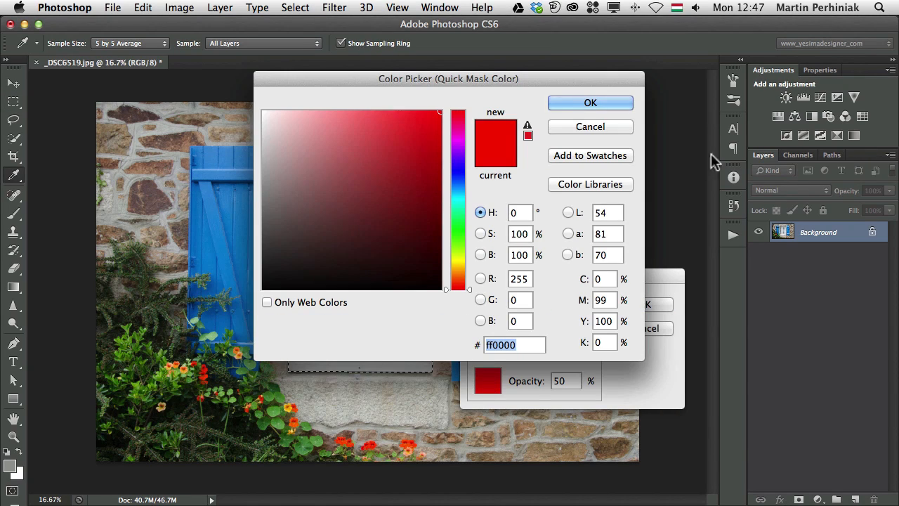
pyautogui.click(612, 130)
pyautogui.click(644, 328)
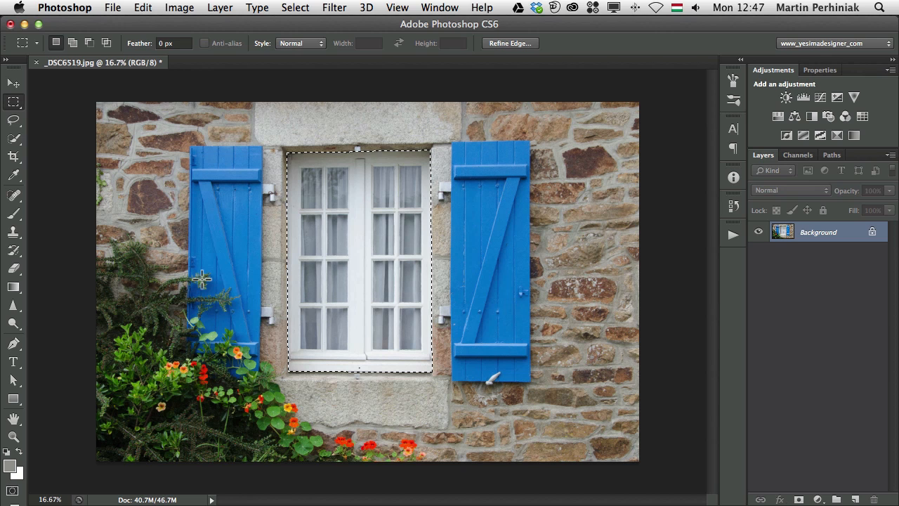
pyautogui.press('q')
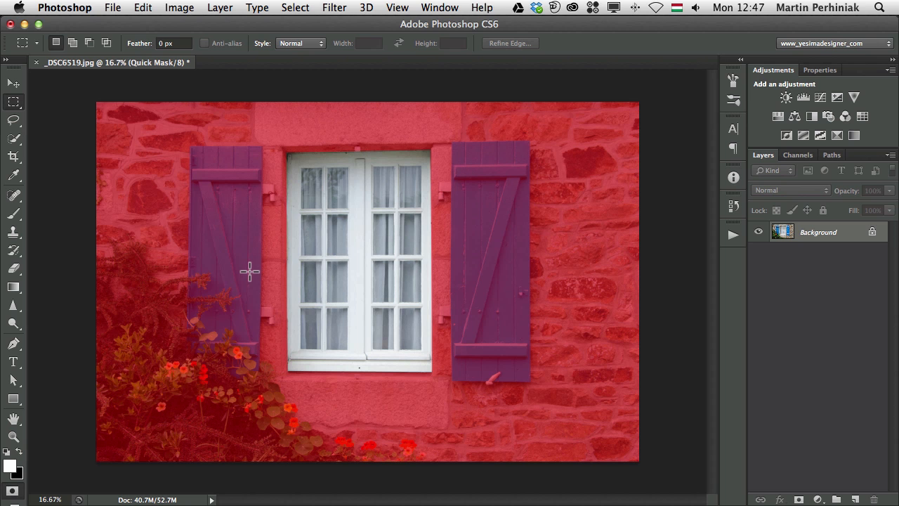
pyautogui.press('q')
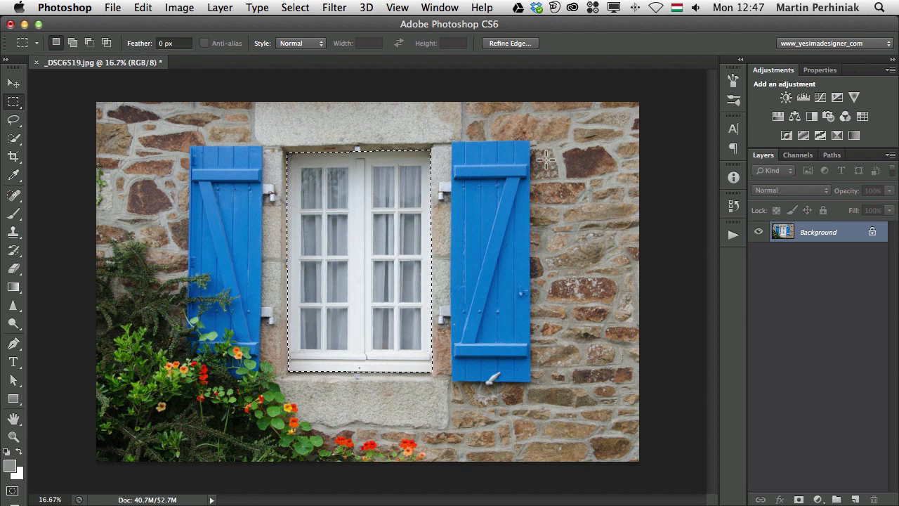
# - Discard the current selection and select the right blue shutter with the Quick Selection tool at brush size 200
pyautogui.moveTo(452, 143); pyautogui.dragTo(505, 238)
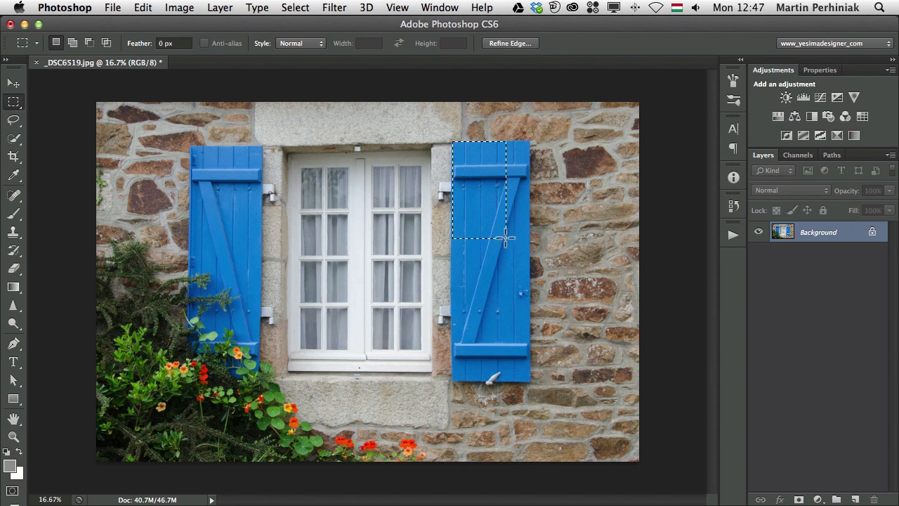
pyautogui.press('super+d')
pyautogui.click(13, 138)
pyautogui.click(70, 133)
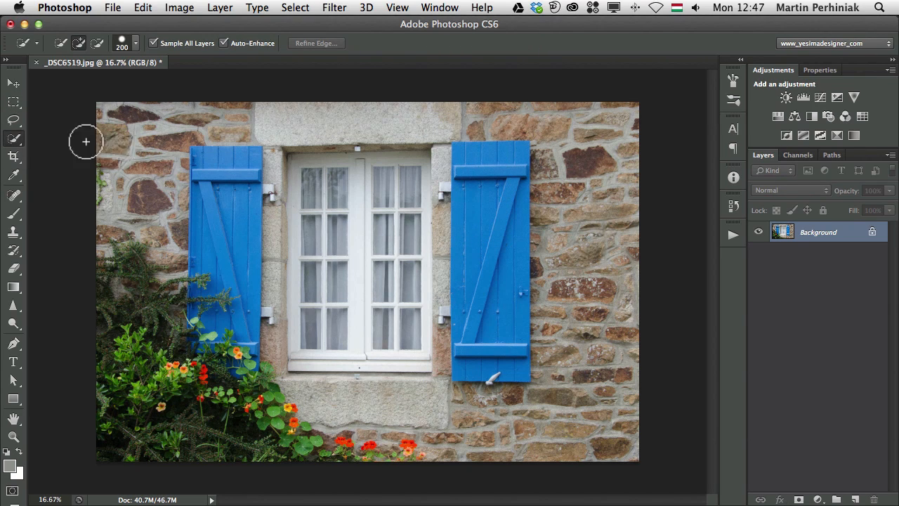
pyautogui.moveTo(471, 163)
pyautogui.mouseDown()
pyautogui.moveTo(493, 235)
pyautogui.moveTo(482, 402)
pyautogui.mouseUp()
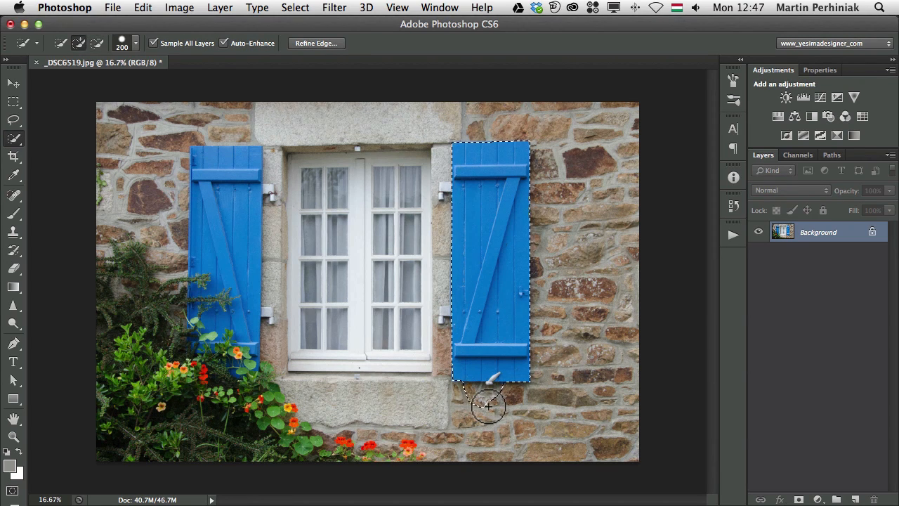
# - Subtract the stone strip below the shutter's lower edge from the selection, using a Quick Selection brush size of 60
pyautogui.moveTo(485, 405)
pyautogui.mouseDown()
pyautogui.moveTo(458, 395)
pyautogui.moveTo(599, 372)
pyautogui.mouseUp()
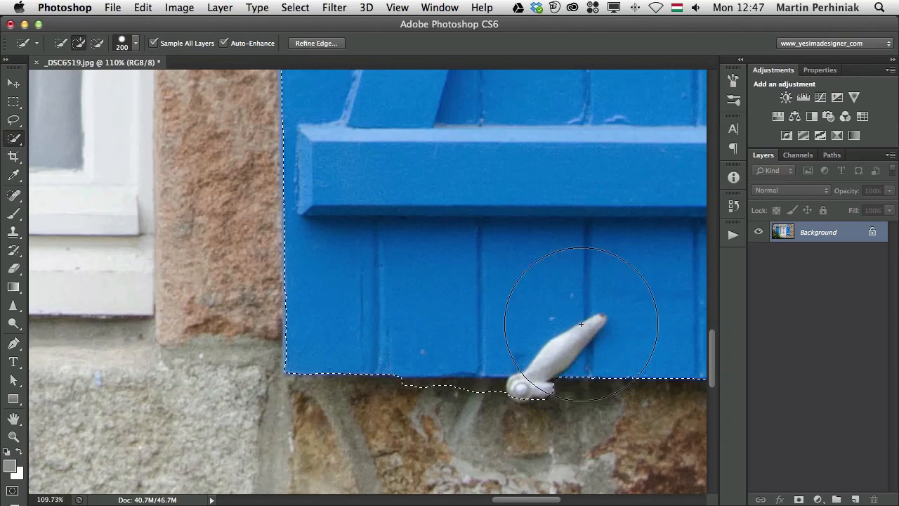
pyautogui.moveTo(581, 323); pyautogui.dragTo(526, 324)
pyautogui.moveTo(411, 391); pyautogui.dragTo(485, 400)
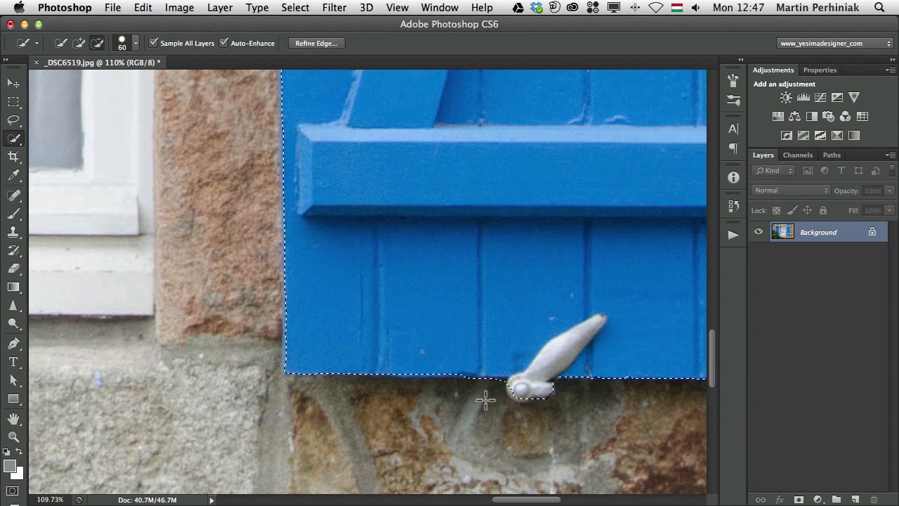
# - Try to subtract the metal handle from the shutter selection with a size 23 Quick Selection brush, and undo it
pyautogui.moveTo(578, 341)
pyautogui.mouseDown()
pyautogui.moveTo(564, 343)
pyautogui.moveTo(594, 322)
pyautogui.moveTo(562, 344)
pyautogui.moveTo(532, 391)
pyautogui.mouseUp()
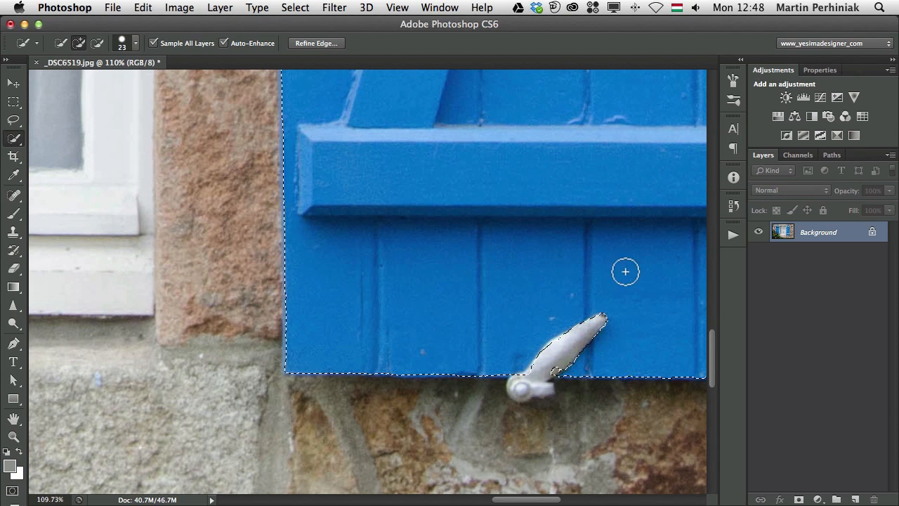
pyautogui.moveTo(624, 269); pyautogui.dragTo(443, 258)
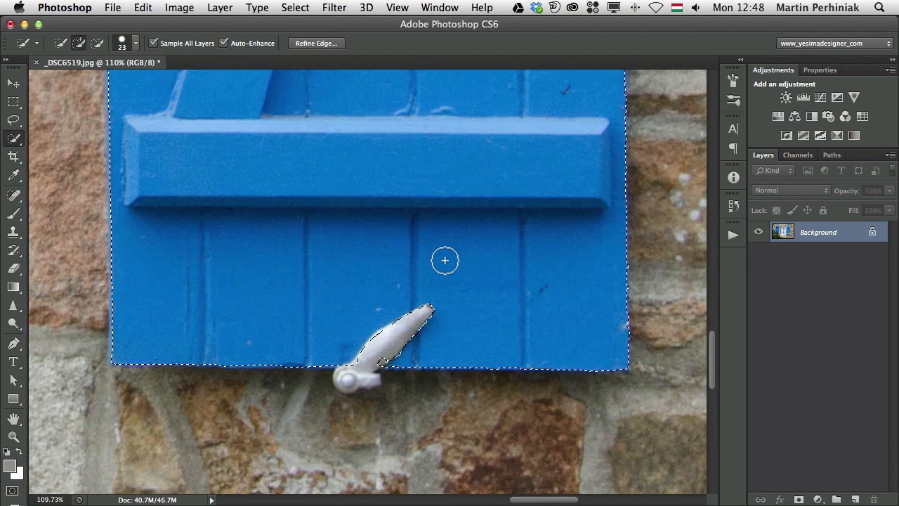
pyautogui.press('super+z')
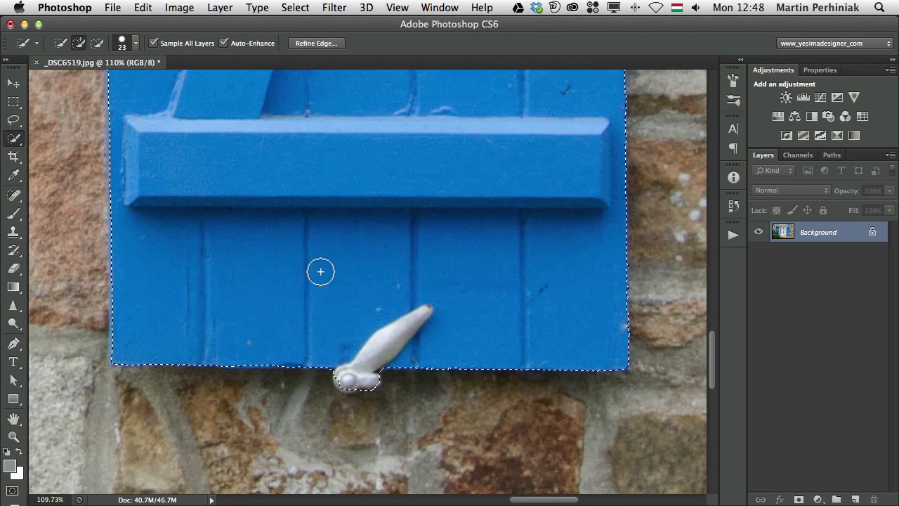
# - Enter Quick Mask mode and set the Brush tool to a hard round tip of size 23 for mask painting
pyautogui.press('q')
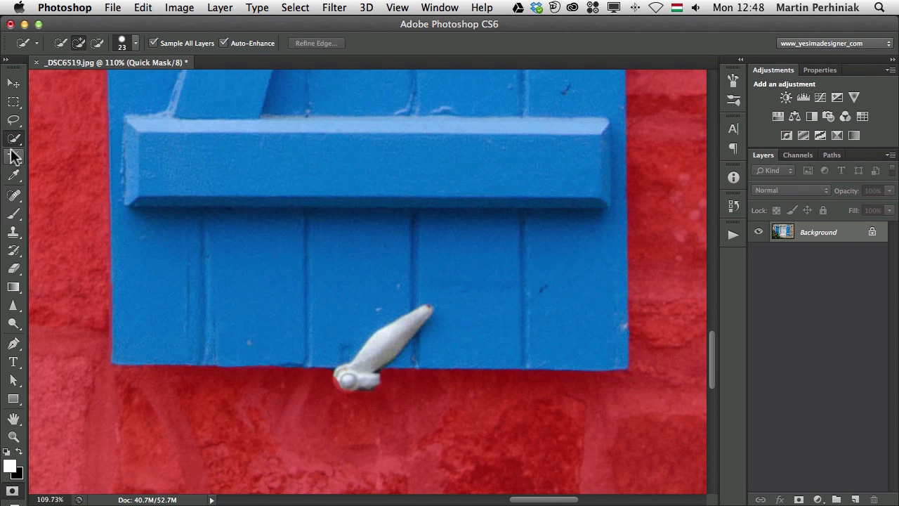
pyautogui.click(15, 215)
pyautogui.click(64, 212)
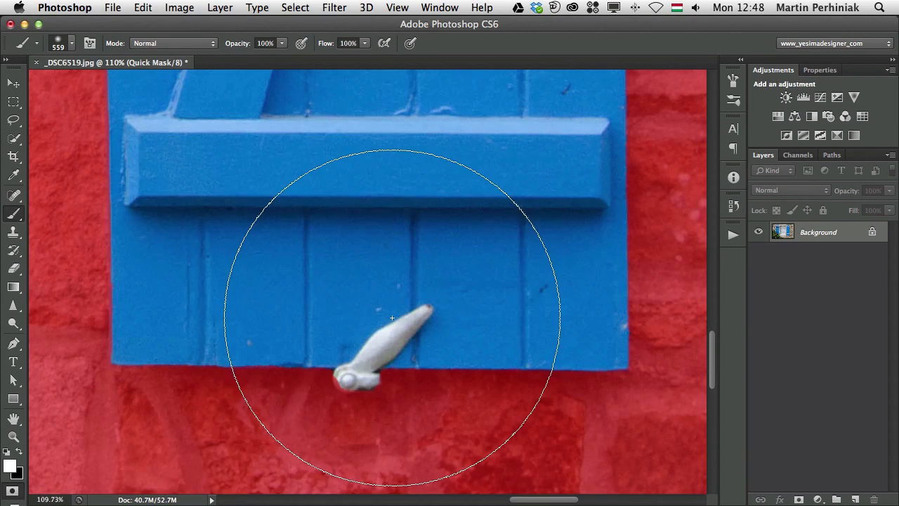
pyautogui.moveTo(391, 318); pyautogui.dragTo(187, 304)
pyautogui.moveTo(359, 269)
pyautogui.mouseDown()
pyautogui.moveTo(354, 338)
pyautogui.moveTo(382, 505)
pyautogui.mouseUp()
pyautogui.moveTo(318, 192); pyautogui.dragTo(319, 297)
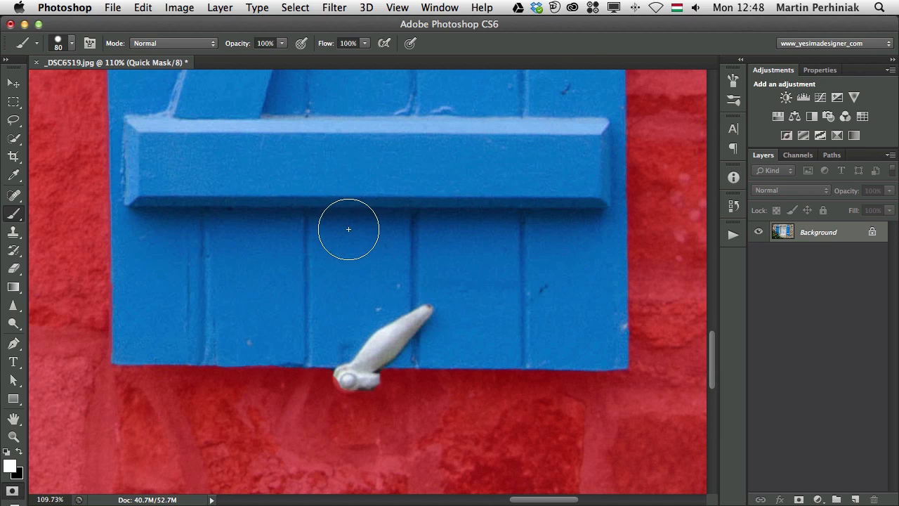
pyautogui.moveTo(377, 243); pyautogui.dragTo(361, 243)
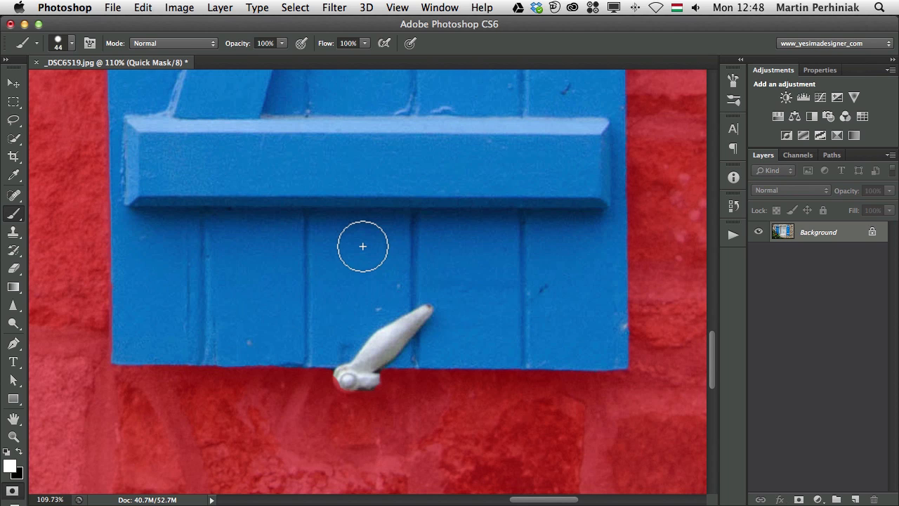
pyautogui.moveTo(370, 249)
pyautogui.mouseDown()
pyautogui.moveTo(384, 255)
pyautogui.moveTo(363, 253)
pyautogui.moveTo(375, 251)
pyautogui.mouseUp()
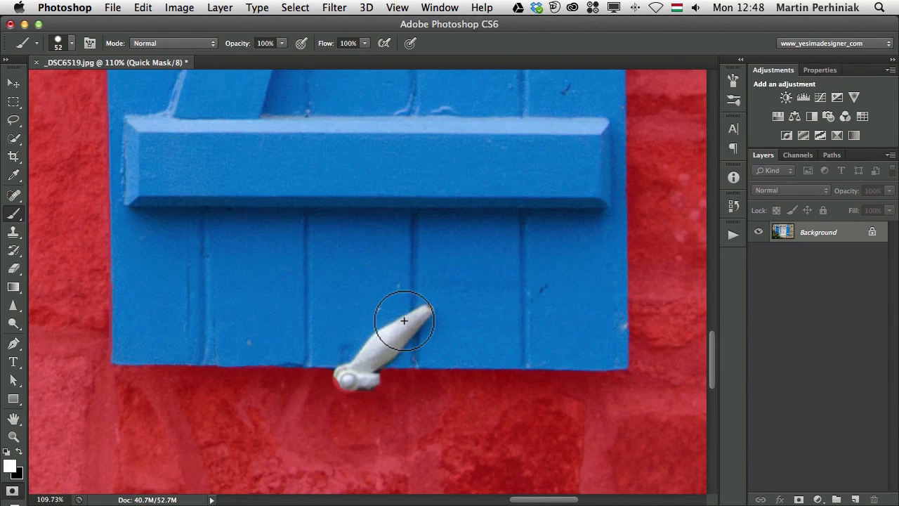
pyautogui.moveTo(387, 297); pyautogui.dragTo(378, 302)
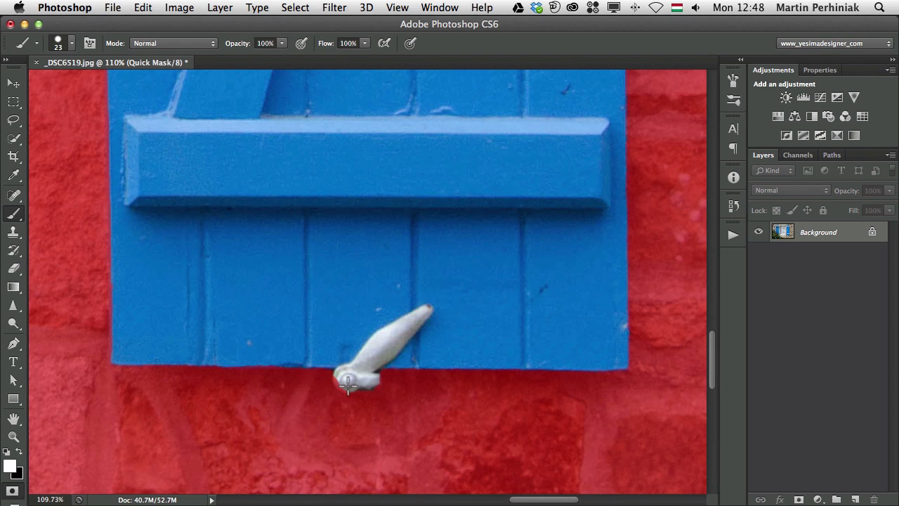
# - Paint white around the metal handle's base to extend the selection, and paint black over the base to mask it out
pyautogui.moveTo(345, 379); pyautogui.dragTo(358, 390)
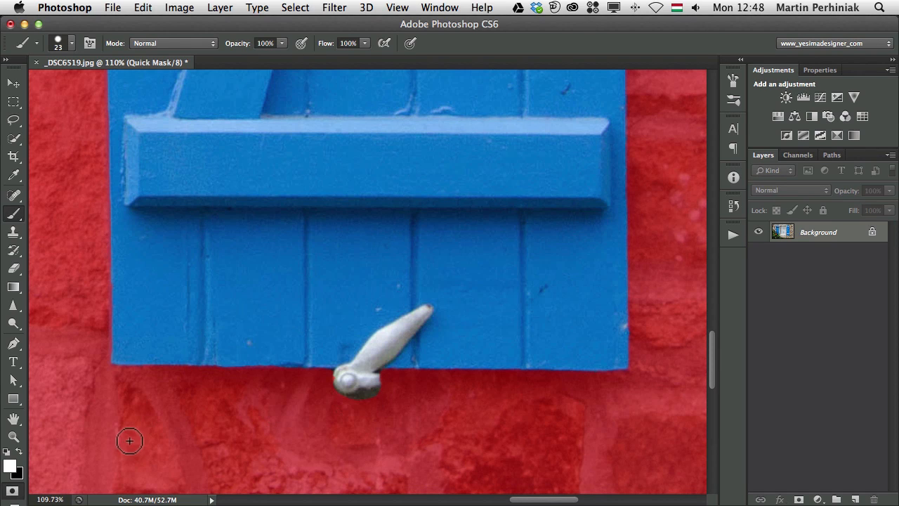
pyautogui.press('x')
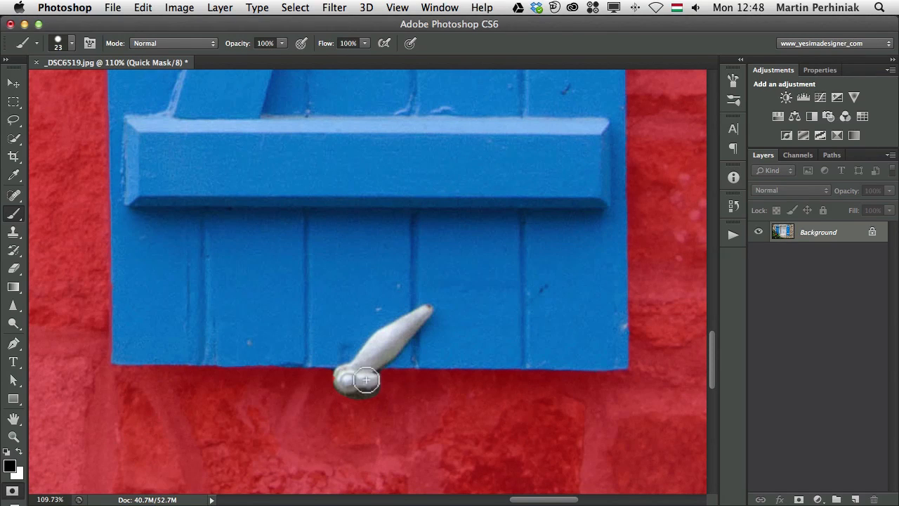
pyautogui.moveTo(358, 381)
pyautogui.mouseDown()
pyautogui.moveTo(344, 400)
pyautogui.moveTo(360, 394)
pyautogui.moveTo(352, 382)
pyautogui.moveTo(337, 390)
pyautogui.moveTo(349, 371)
pyautogui.moveTo(327, 373)
pyautogui.mouseUp()
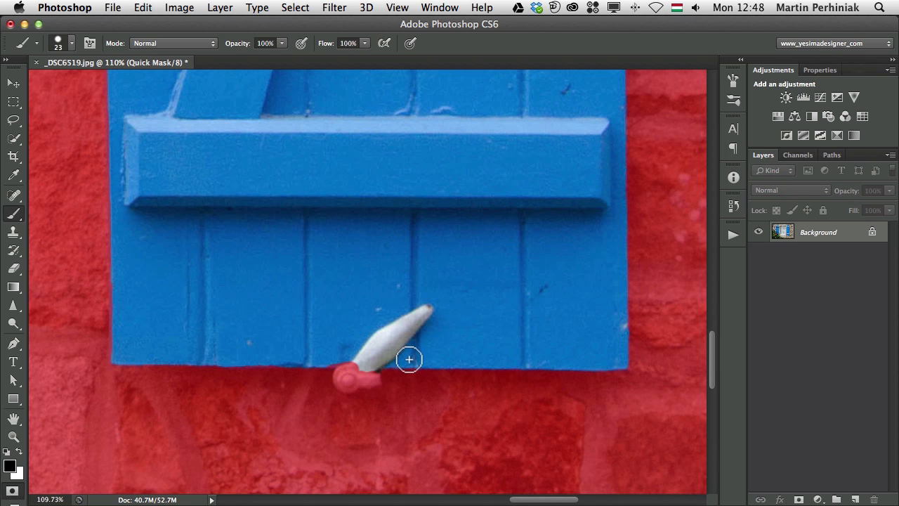
# - Mask out the rest of the metal handle up to its tip in black with a size 10 brush, and switch to white
pyautogui.moveTo(408, 360)
pyautogui.mouseDown()
pyautogui.moveTo(390, 345)
pyautogui.moveTo(352, 380)
pyautogui.mouseUp()
pyautogui.moveTo(381, 347)
pyautogui.mouseDown()
pyautogui.moveTo(379, 341)
pyautogui.moveTo(369, 355)
pyautogui.moveTo(425, 311)
pyautogui.moveTo(417, 307)
pyautogui.moveTo(463, 302)
pyautogui.mouseUp()
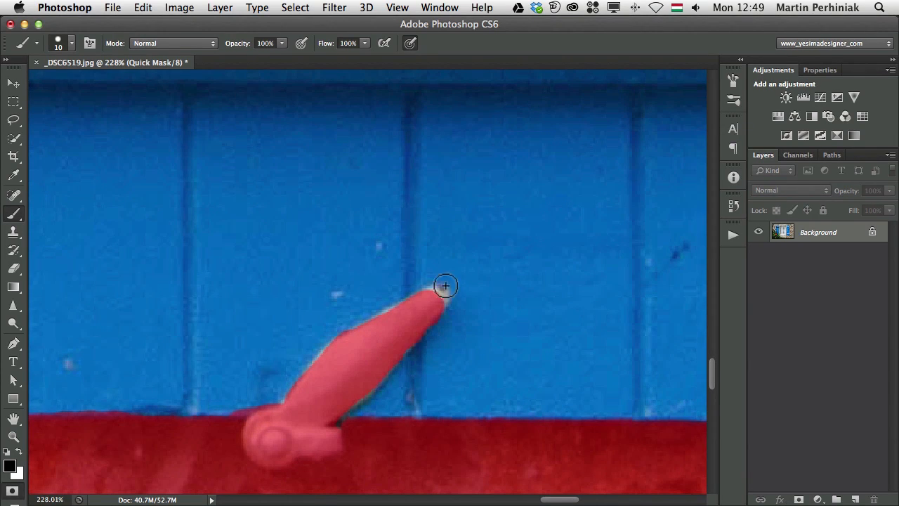
pyautogui.moveTo(443, 298); pyautogui.dragTo(430, 296)
pyautogui.press('x')
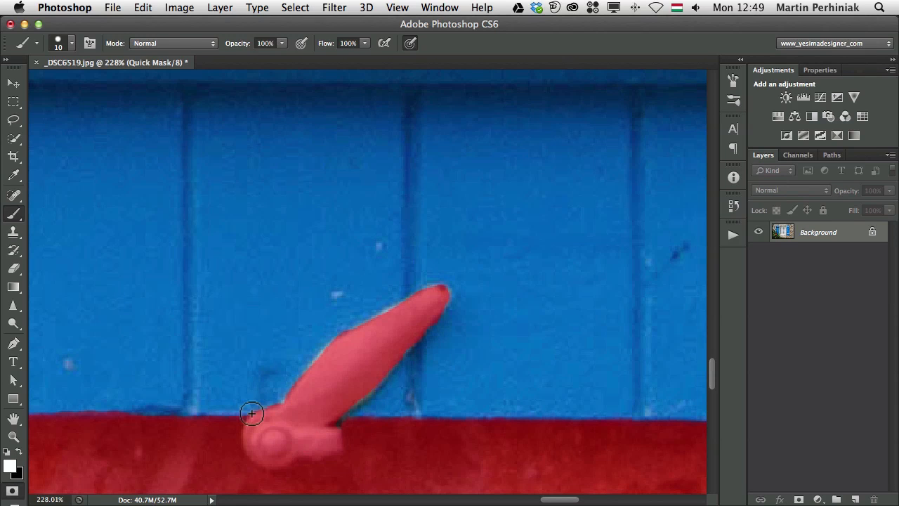
pyautogui.press('super+minus')
pyautogui.press('super+minus')
pyautogui.press('super+minus')
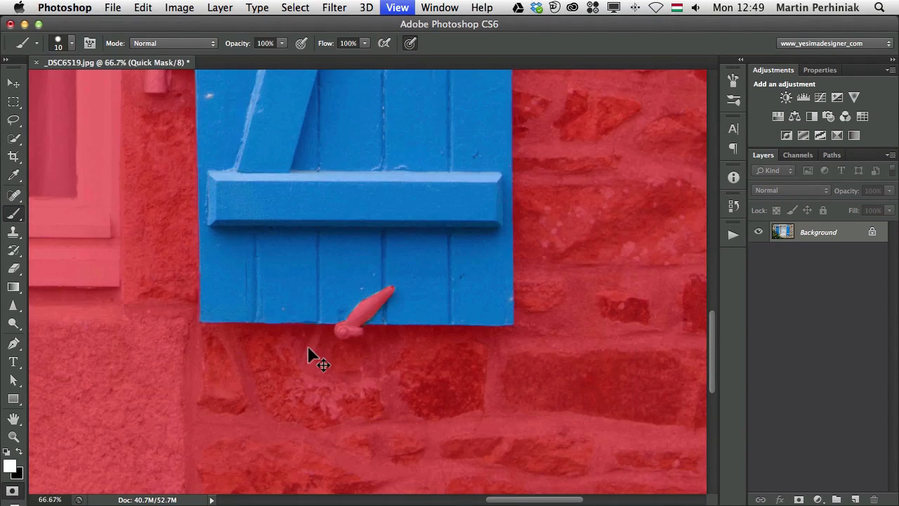
# - Replace the Quick Mask over the whole photo with vertical white-to-black linear gradients running from the window's top to its sill
pyautogui.press('super+minus')
pyautogui.moveTo(304, 184); pyautogui.dragTo(327, 428)
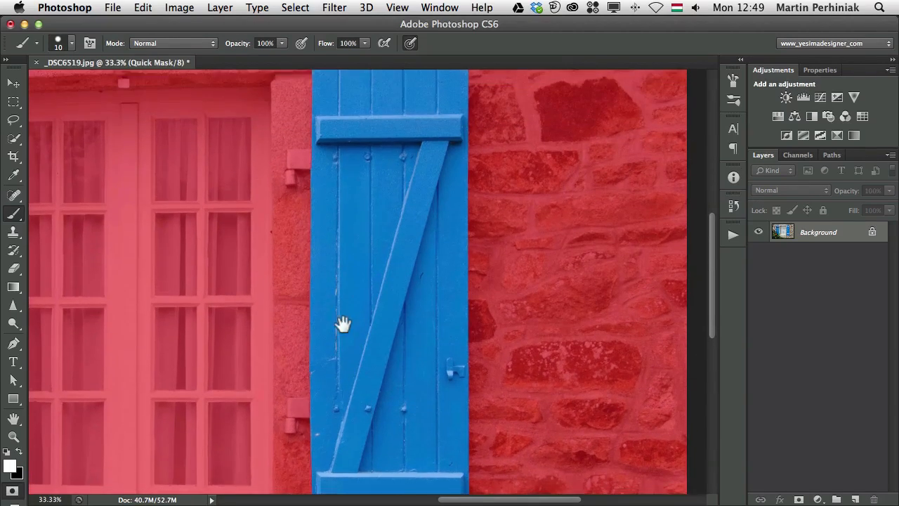
pyautogui.moveTo(364, 208); pyautogui.dragTo(378, 317)
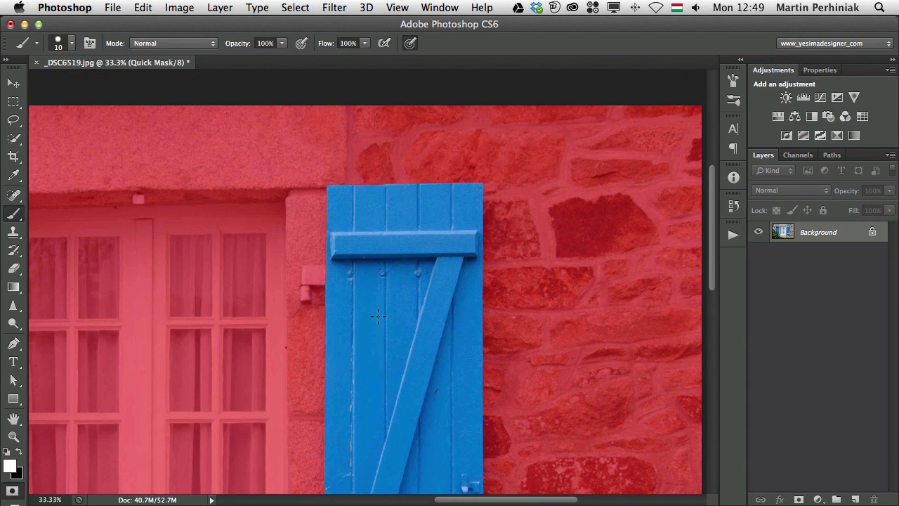
pyautogui.press('super+minus')
pyautogui.press('super+minus')
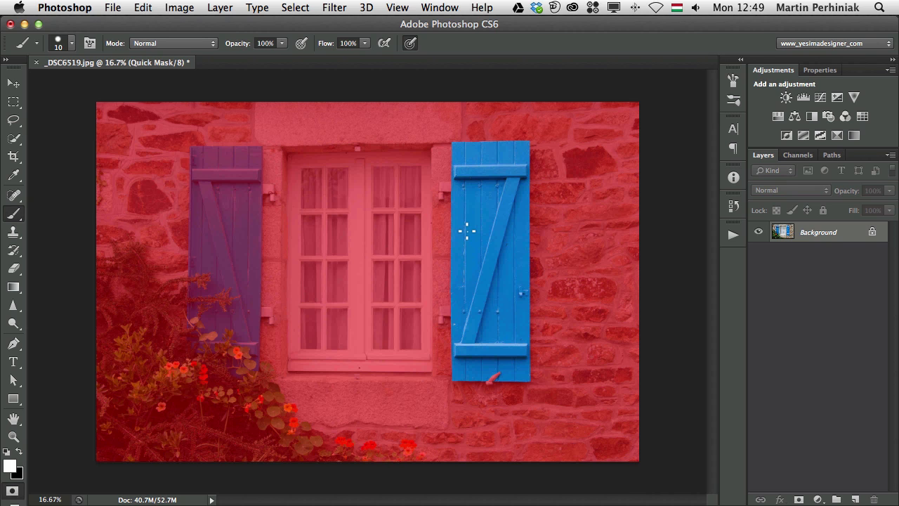
pyautogui.click(13, 287)
pyautogui.click(76, 284)
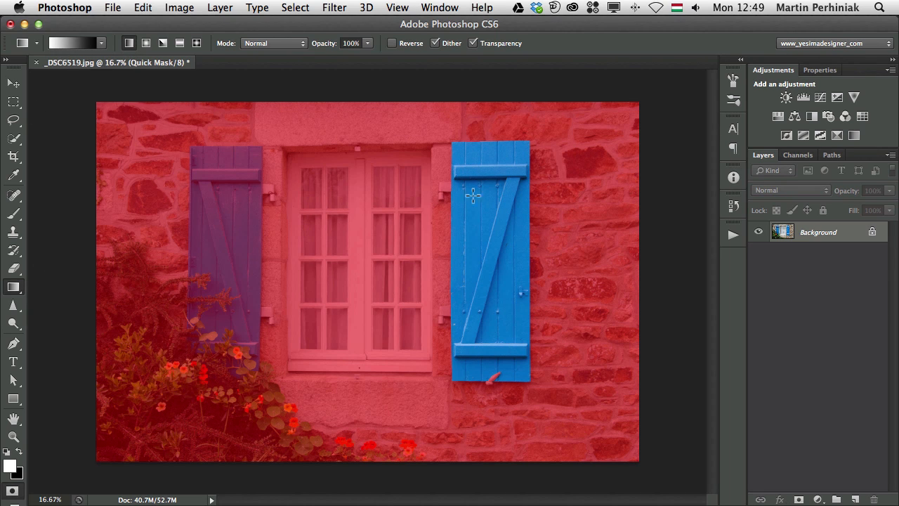
pyautogui.moveTo(495, 205); pyautogui.dragTo(511, 306)
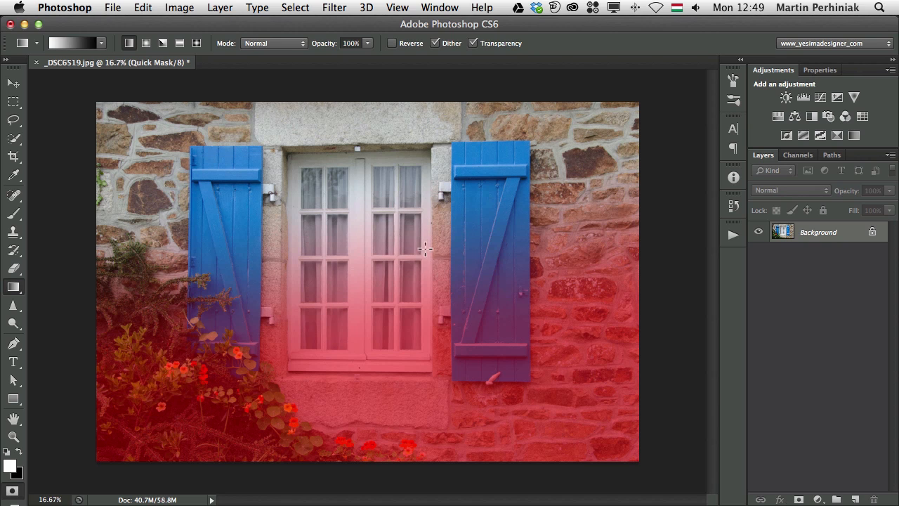
pyautogui.moveTo(395, 170); pyautogui.dragTo(390, 362)
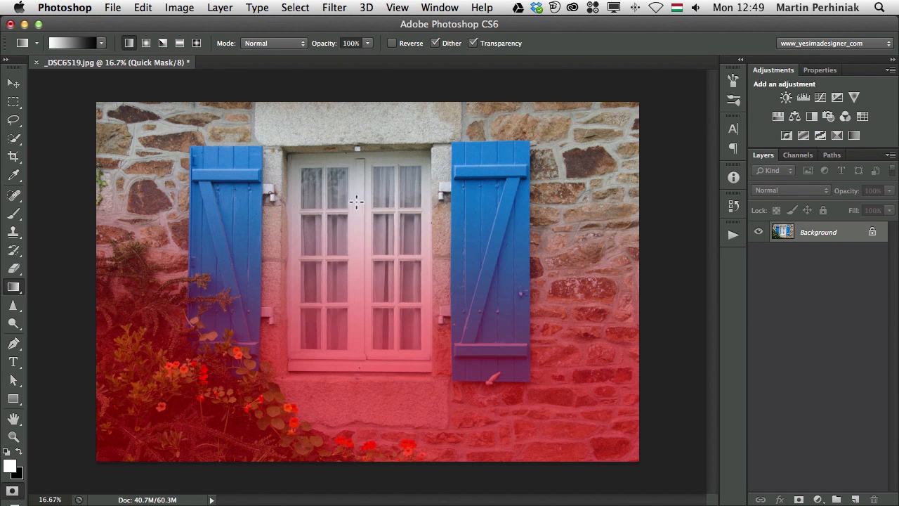
pyautogui.moveTo(336, 219); pyautogui.dragTo(322, 370)
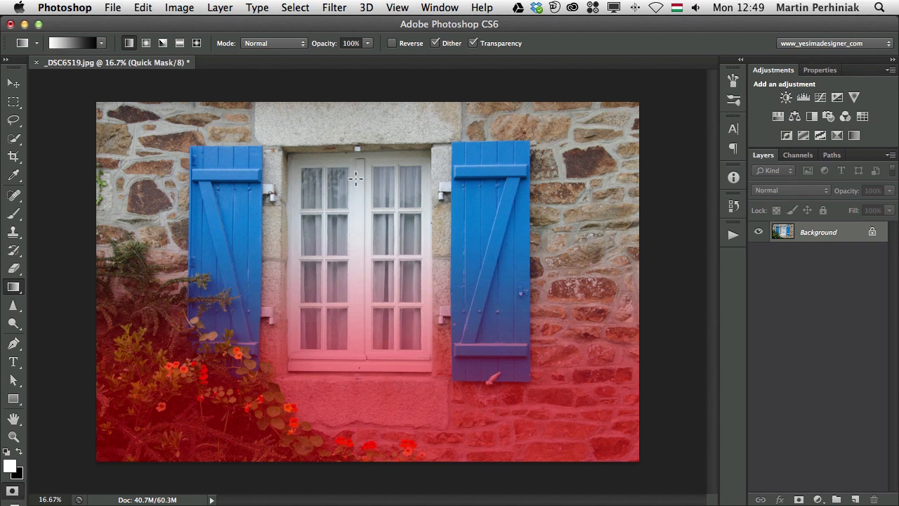
pyautogui.moveTo(355, 180); pyautogui.dragTo(369, 355)
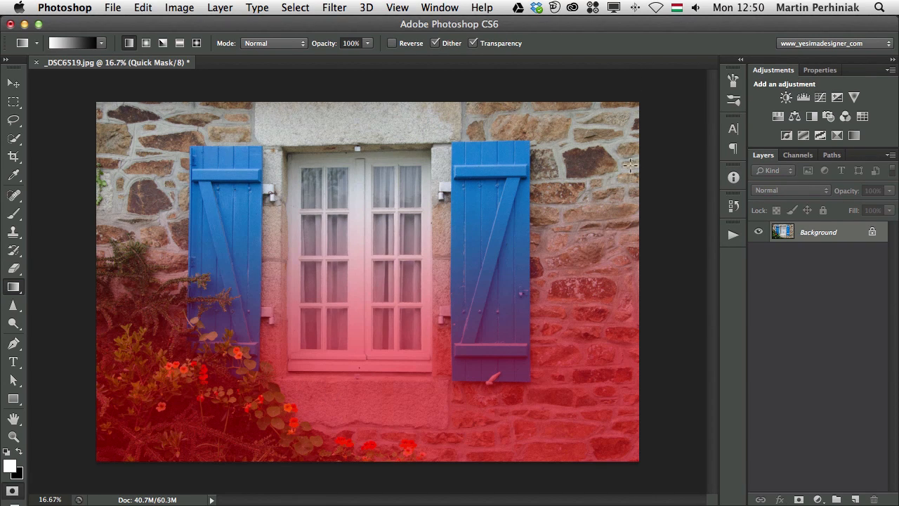
# - Add a Black & White adjustment layer from the gradient mask's selection, shift its layer mask upward, and delete the layer
pyautogui.press('q')
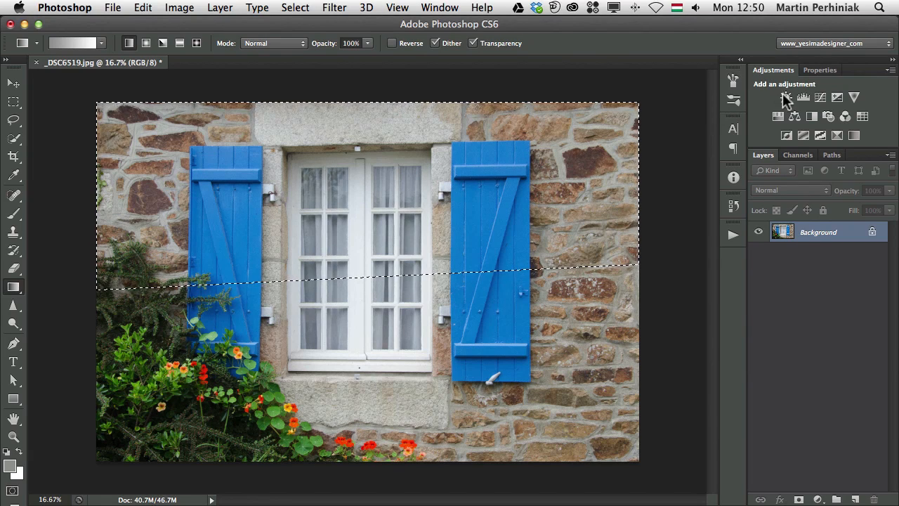
pyautogui.click(811, 117)
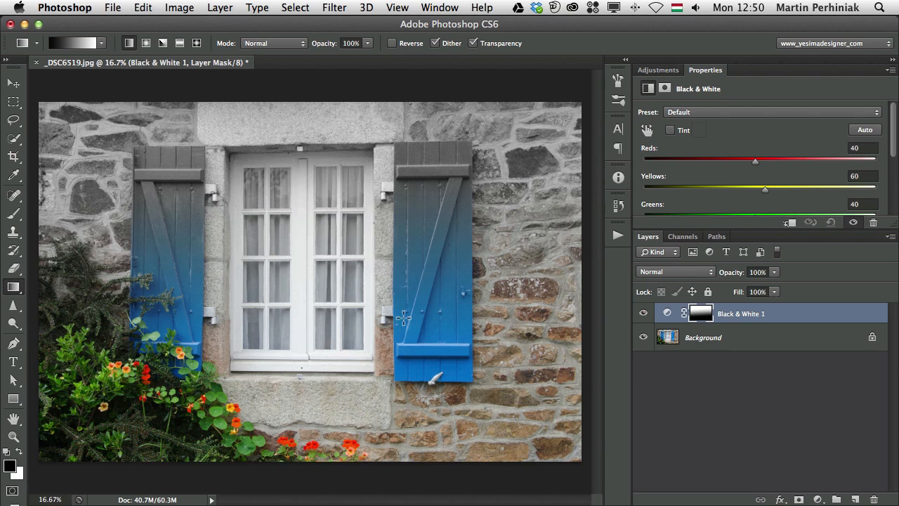
pyautogui.press('v')
pyautogui.moveTo(269, 239); pyautogui.dragTo(282, 177)
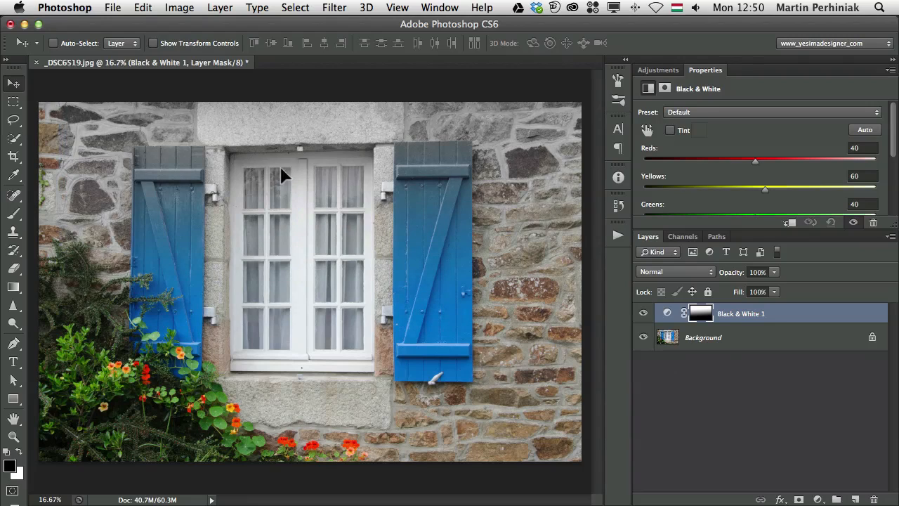
pyautogui.press('BackSpace')
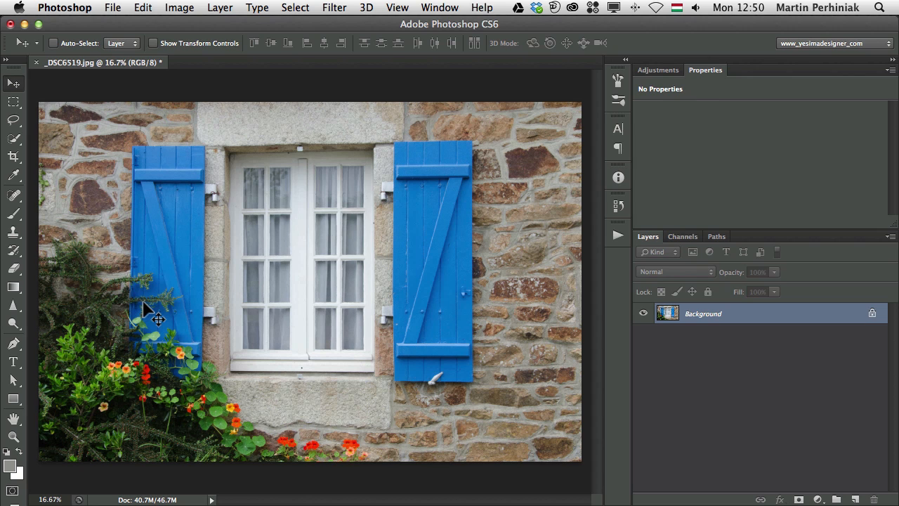
# - Select the orange flower and the yellow flower beside the stone sill with a size 23 Quick Selection brush
pyautogui.press('m')
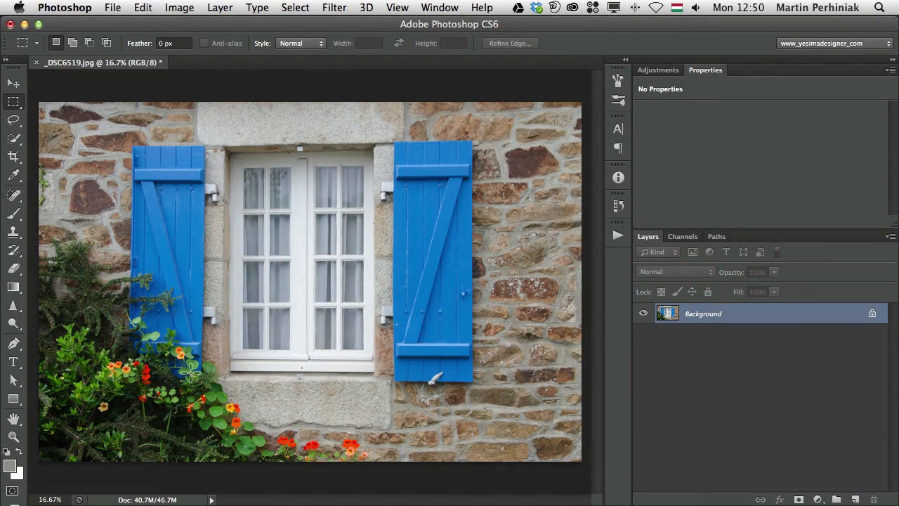
pyautogui.scroll(5, 242, 416)
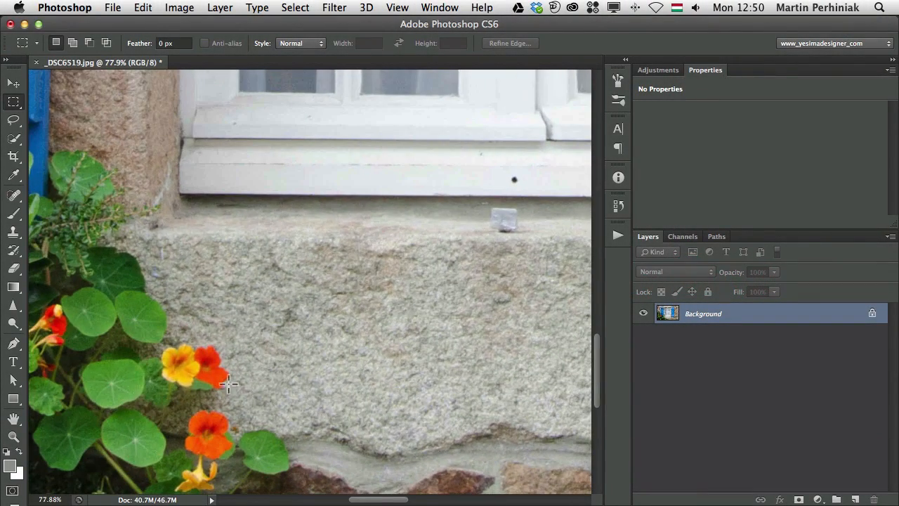
pyautogui.press('w')
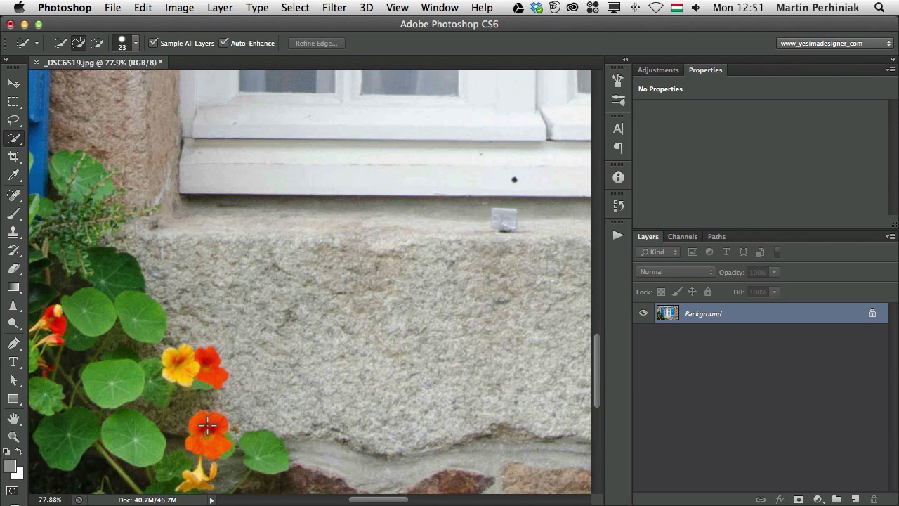
pyautogui.moveTo(207, 423)
pyautogui.mouseDown()
pyautogui.moveTo(209, 436)
pyautogui.moveTo(217, 425)
pyautogui.mouseUp()
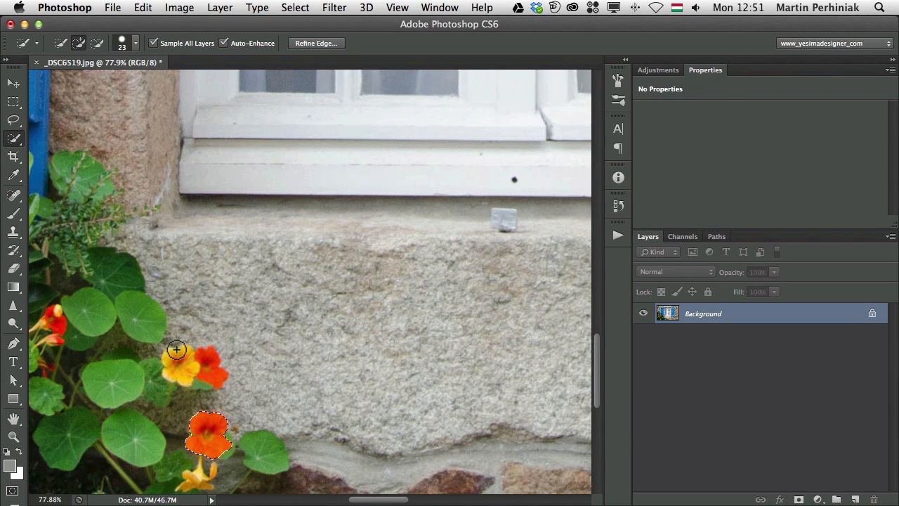
pyautogui.moveTo(180, 361); pyautogui.dragTo(214, 401)
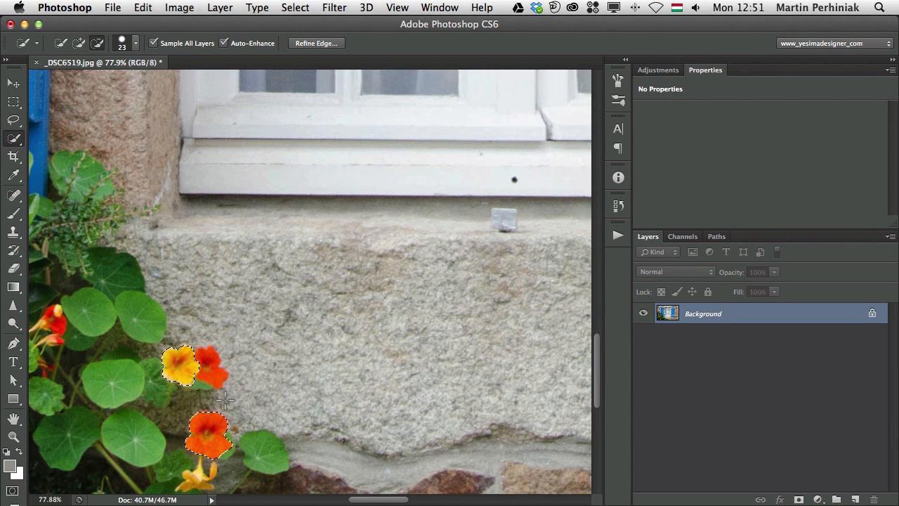
# - Extend the two-flower selection to matching colours across the whole photo with the Similar command
pyautogui.scroll(-3, 281, 390)
pyautogui.hscroll(-4, 281, 391)
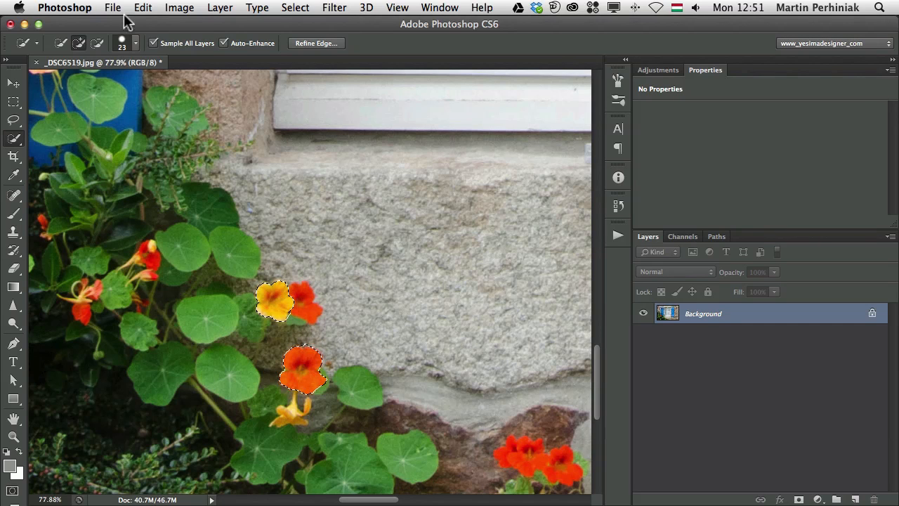
pyautogui.click(289, 8)
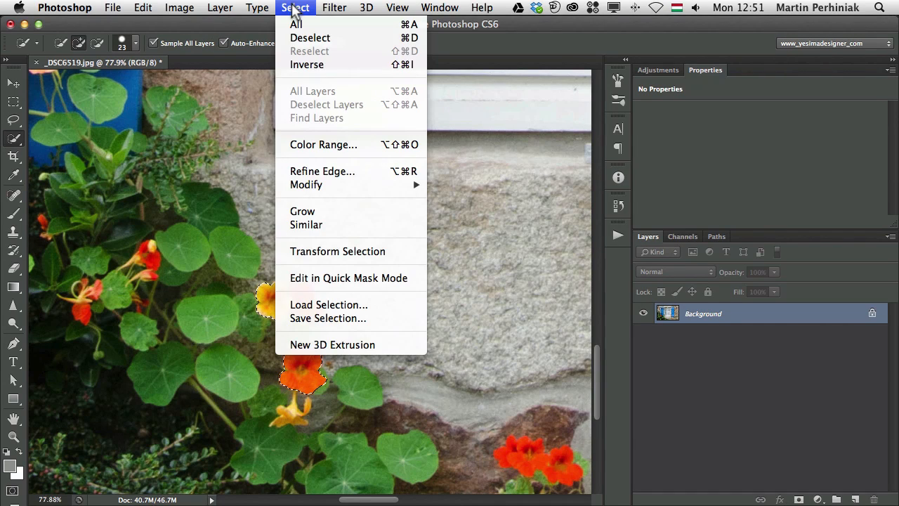
pyautogui.click(349, 225)
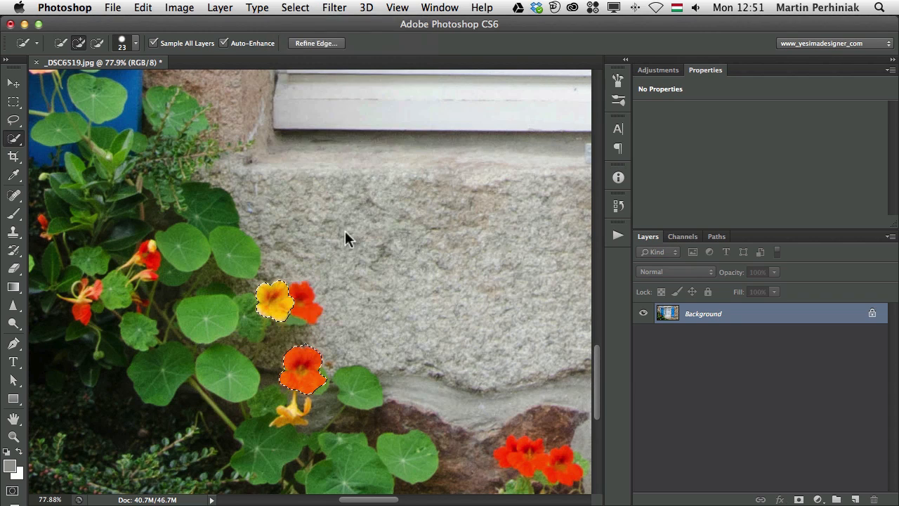
pyautogui.scroll(-5, 512, 399)
pyautogui.hscroll(2, 512, 400)
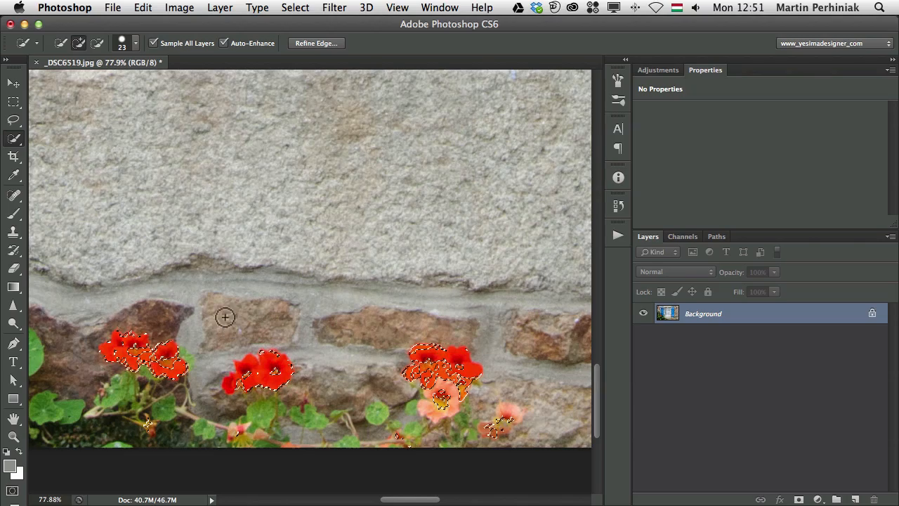
pyautogui.moveTo(117, 265); pyautogui.dragTo(561, 249)
pyautogui.moveTo(180, 220)
pyautogui.mouseDown()
pyautogui.moveTo(287, 257)
pyautogui.moveTo(337, 306)
pyautogui.mouseUp()
pyautogui.moveTo(198, 227)
pyautogui.mouseDown()
pyautogui.moveTo(367, 289)
pyautogui.moveTo(409, 316)
pyautogui.moveTo(301, 265)
pyautogui.moveTo(341, 280)
pyautogui.mouseUp()
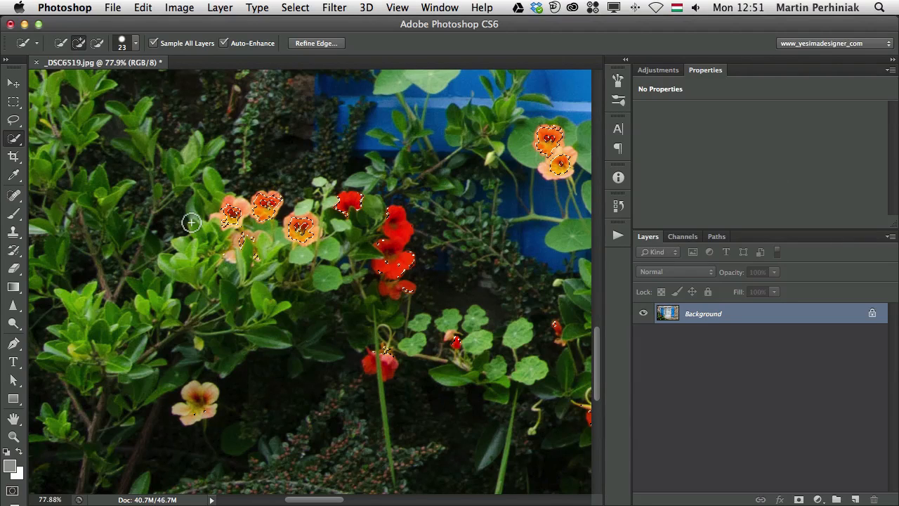
# - Expand the flower selection into adjoining similar tones by applying the Grow command twice
pyautogui.click(295, 8)
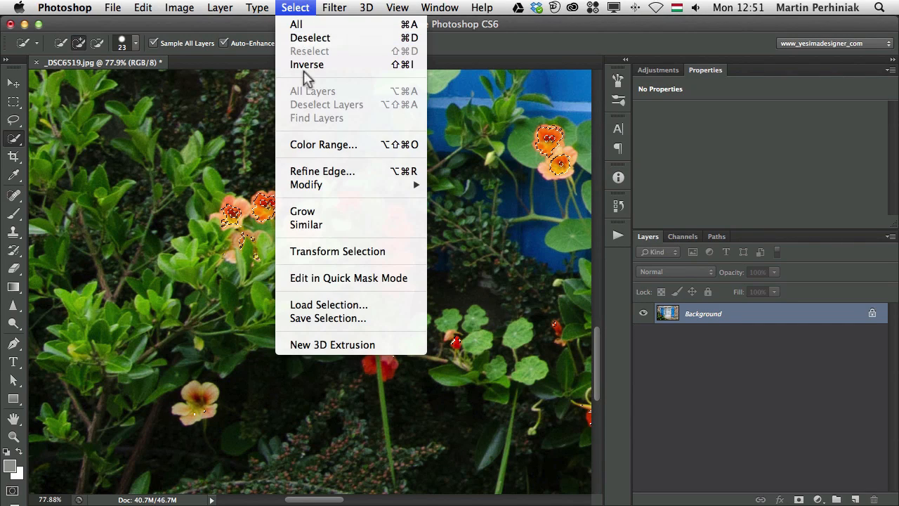
pyautogui.click(335, 210)
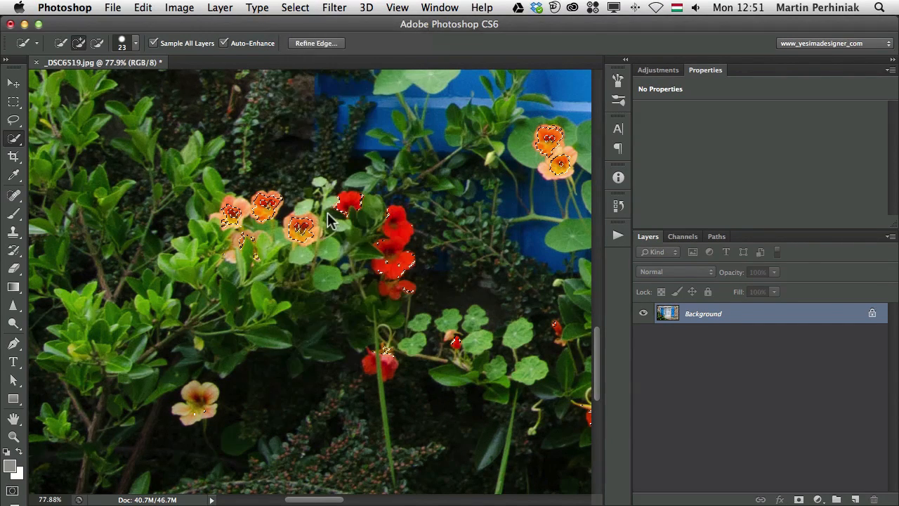
pyautogui.click(295, 8)
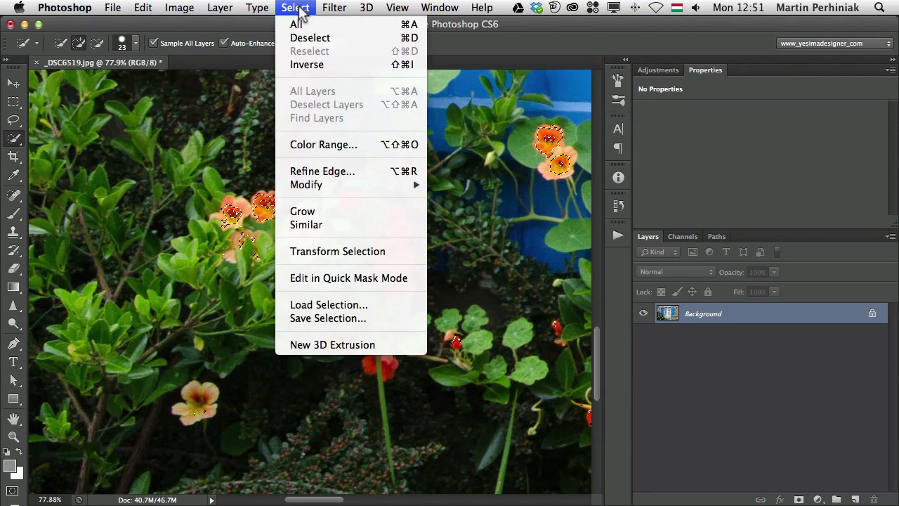
pyautogui.click(330, 211)
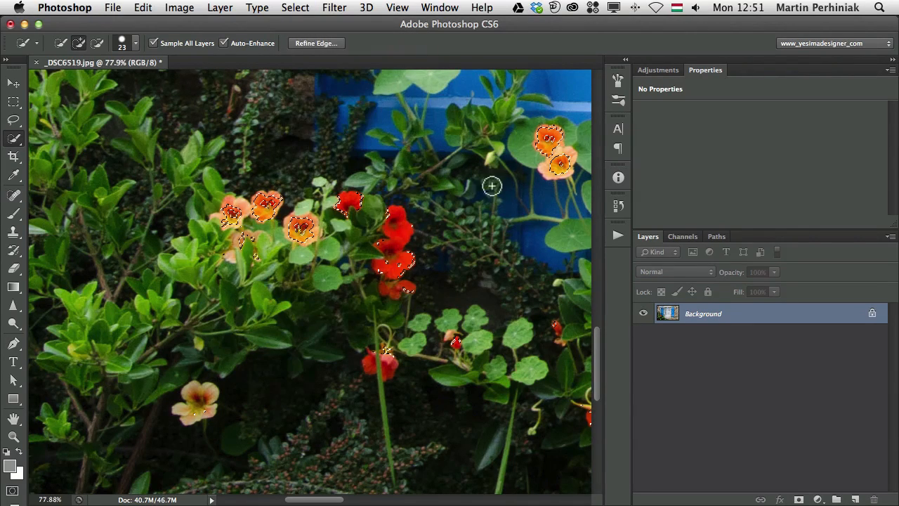
pyautogui.hscroll(10, 407, 304)
pyautogui.scroll(-5, 407, 304)
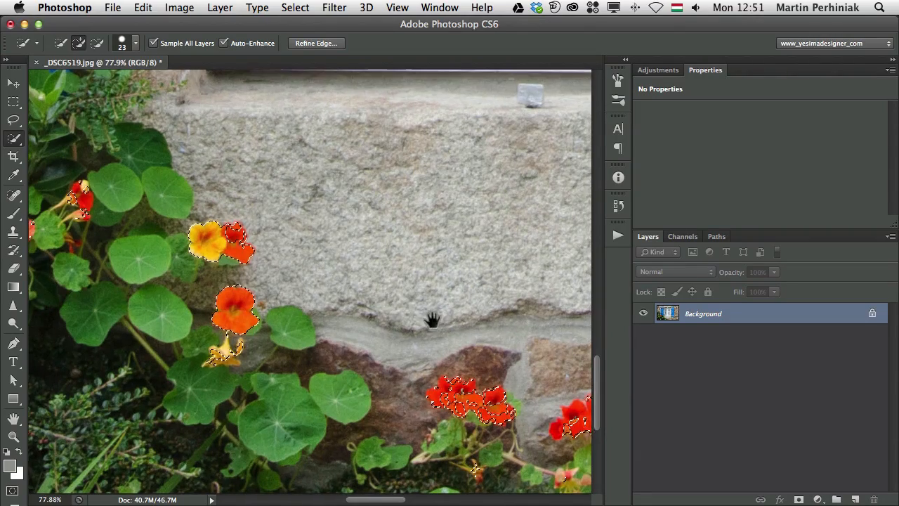
pyautogui.moveTo(431, 316); pyautogui.dragTo(316, 275)
pyautogui.press('super+h')
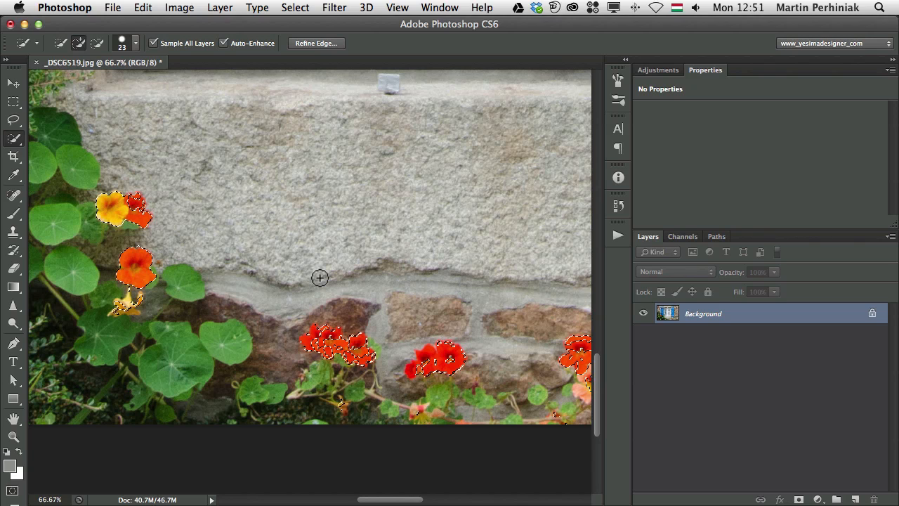
# - Deselect everything, and sample the orange flower with the Magic Wand, with Contiguous turned off
pyautogui.press('super+d')
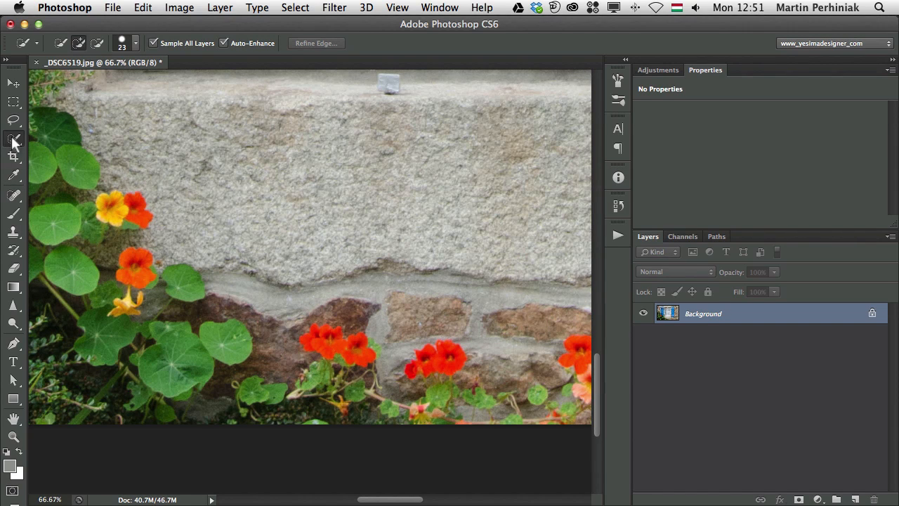
pyautogui.moveTo(13, 138); pyautogui.dragTo(51, 149)
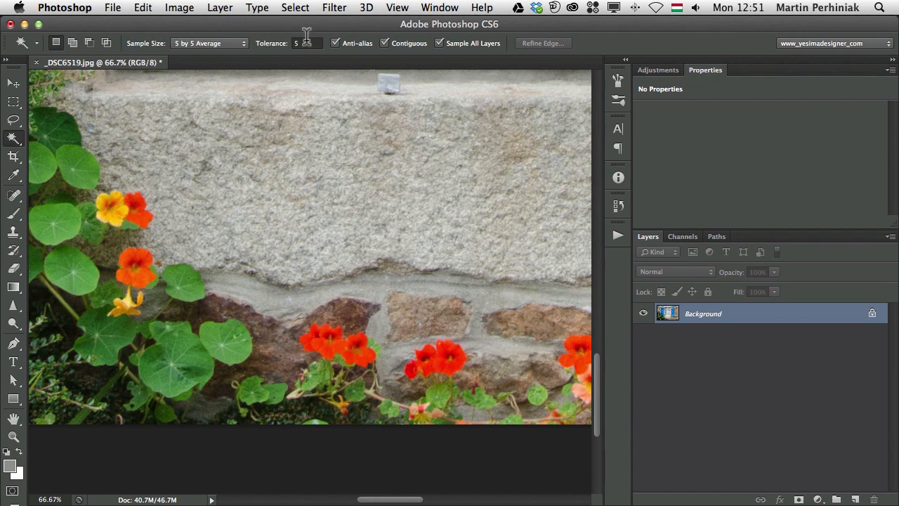
pyautogui.click(385, 43)
pyautogui.click(142, 276)
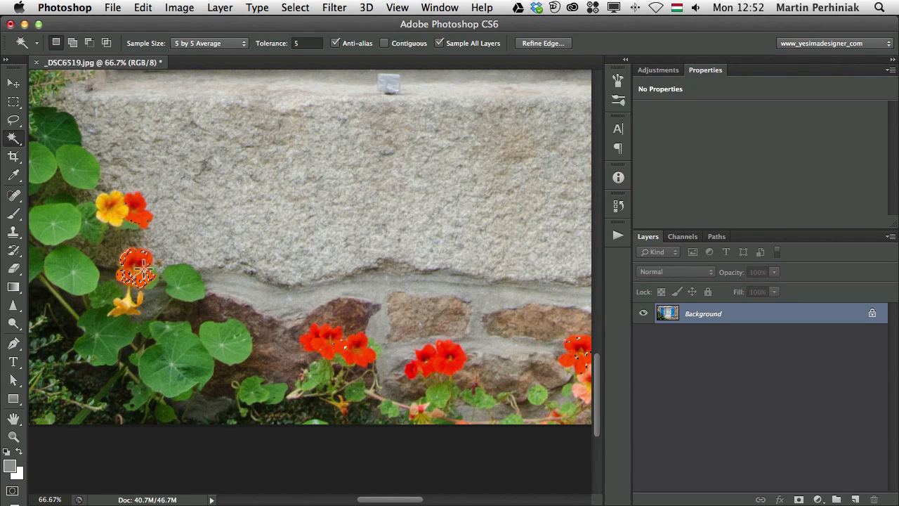
# - Set the Magic Wand tolerance to 25 and add the orange and yellow flowers' colours to the selection
pyautogui.moveTo(429, 309); pyautogui.dragTo(491, 282)
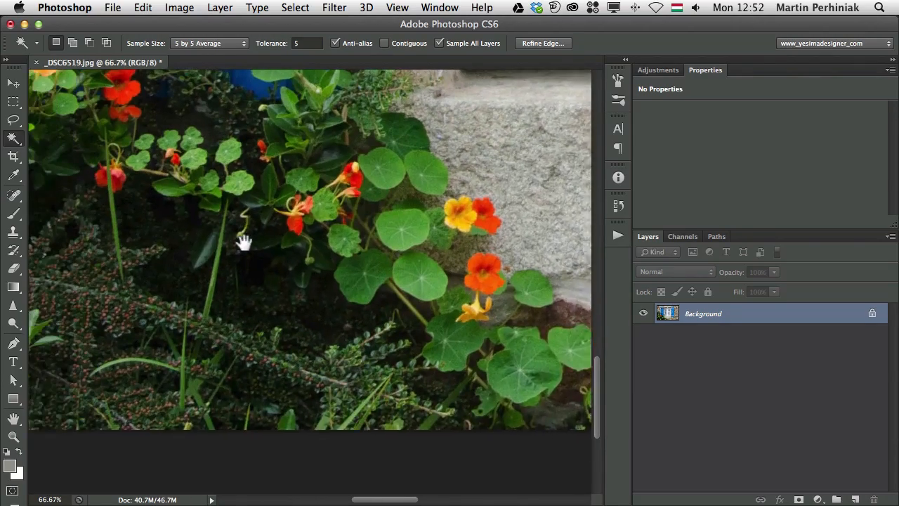
pyautogui.moveTo(243, 220); pyautogui.dragTo(233, 289)
pyautogui.moveTo(499, 261); pyautogui.dragTo(357, 236)
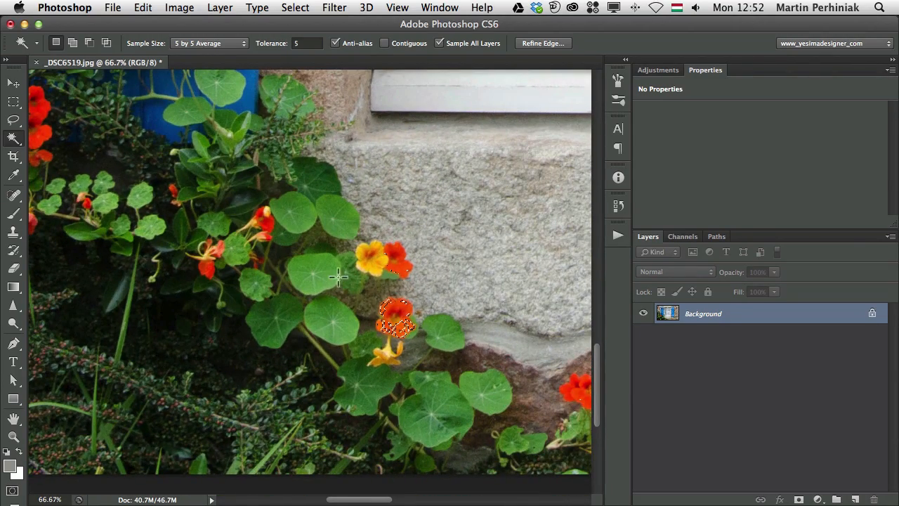
pyautogui.moveTo(270, 51); pyautogui.dragTo(279, 52)
pyautogui.keyDown('shift'); pyautogui.click(405, 320); pyautogui.keyUp('shift')
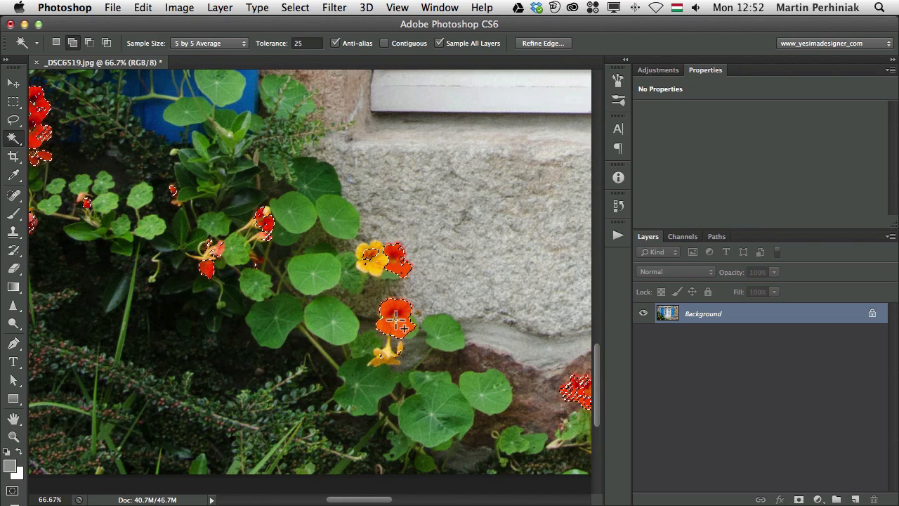
pyautogui.keyDown('shift'); pyautogui.click(372, 257); pyautogui.keyUp('shift')
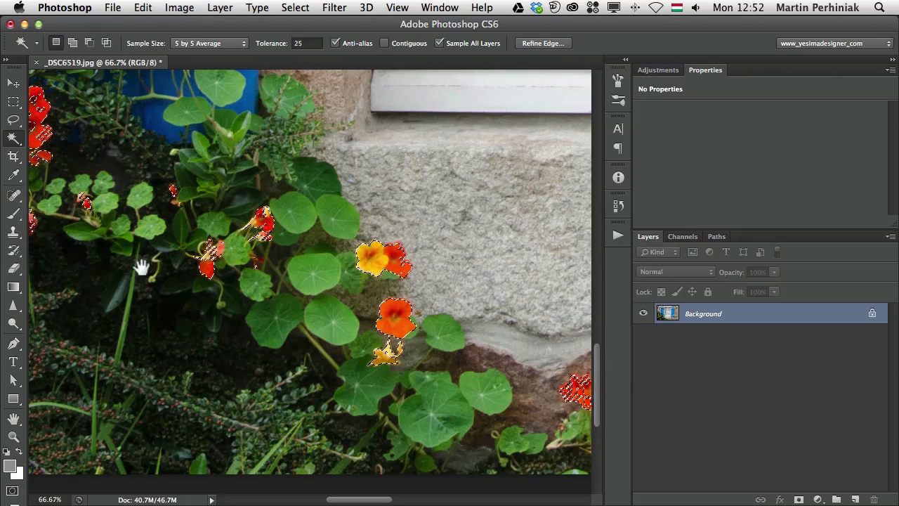
# - Add the red flowers' remaining shades to the selection with the Magic Wand, and check the selected flowers across the photo
pyautogui.moveTo(144, 262); pyautogui.dragTo(401, 347)
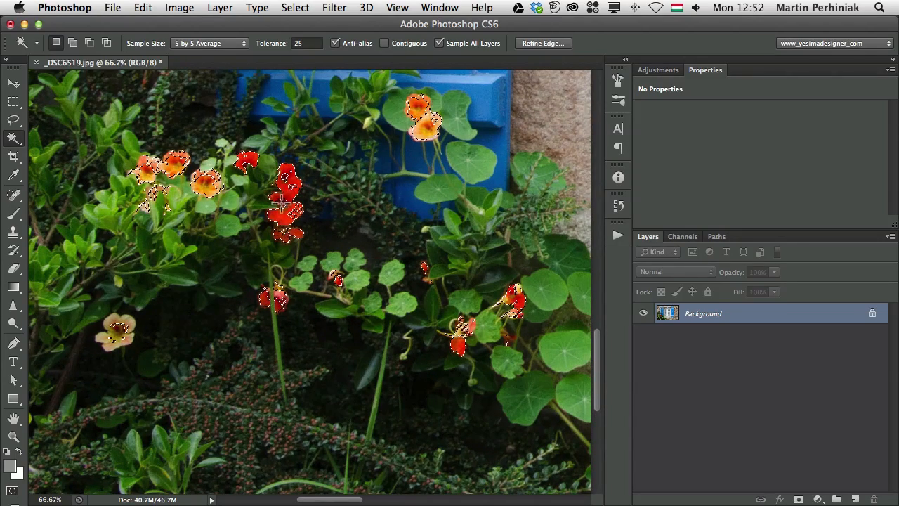
pyautogui.click(298, 216)
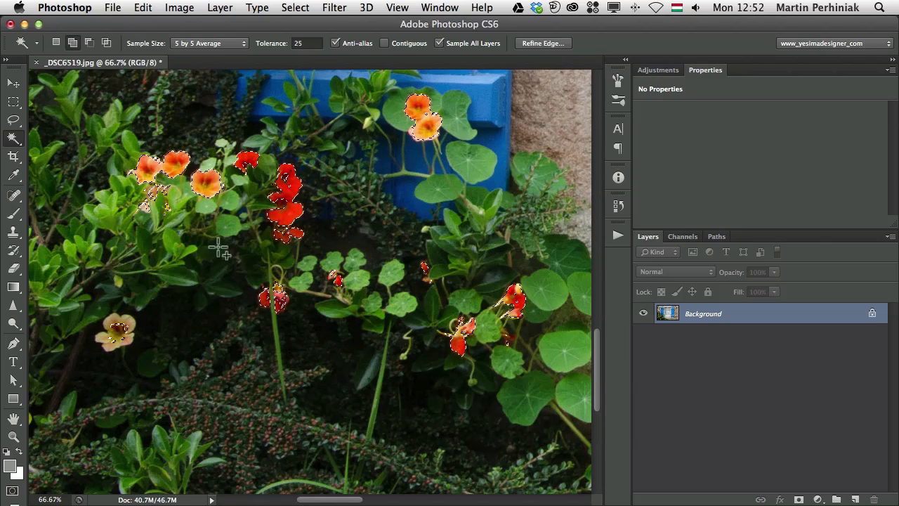
pyautogui.keyDown('shift'); pyautogui.click(282, 300); pyautogui.keyUp('shift')
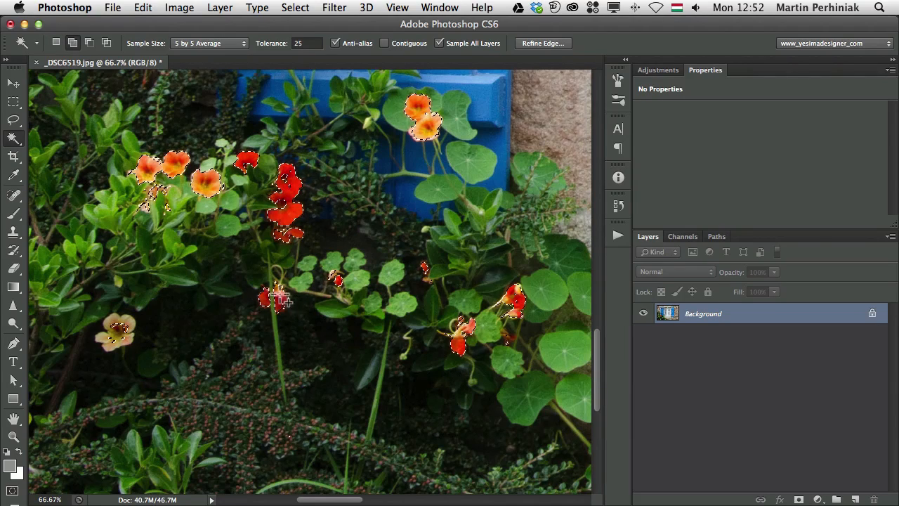
pyautogui.moveTo(499, 309); pyautogui.dragTo(162, 269)
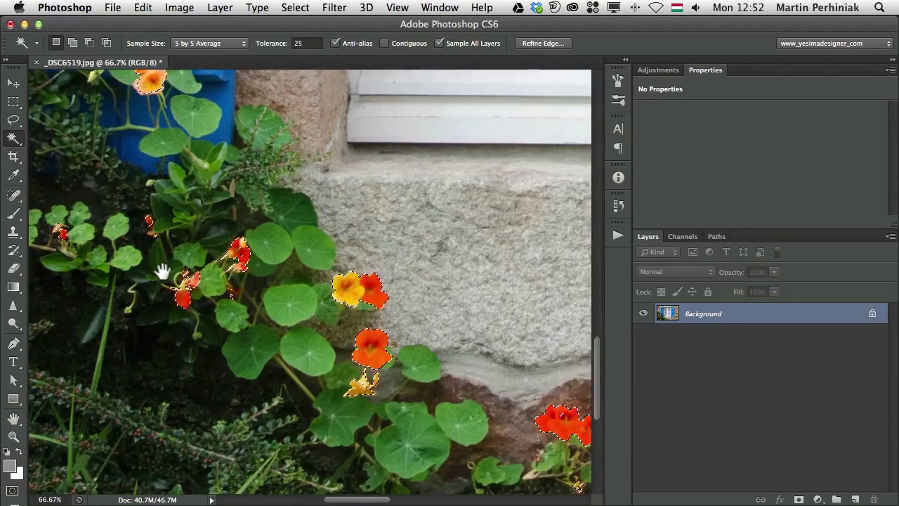
pyautogui.moveTo(544, 384); pyautogui.dragTo(327, 287)
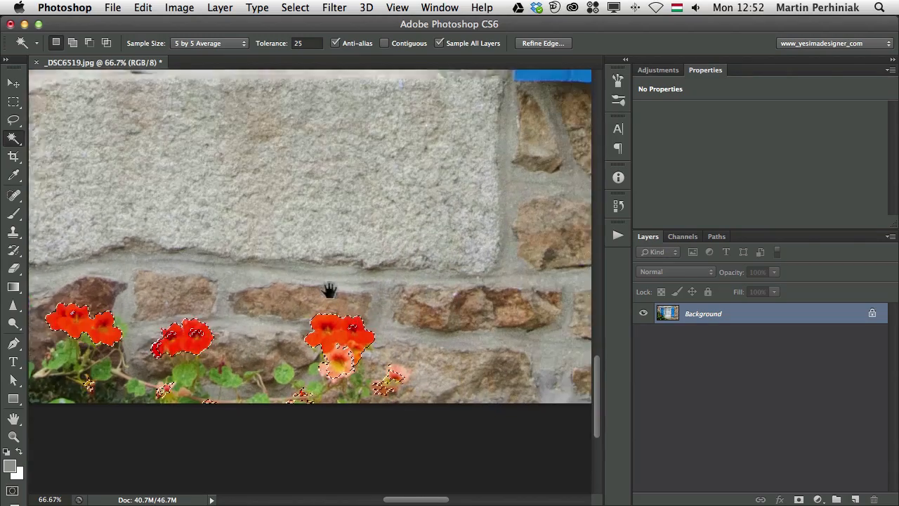
pyautogui.press('super+minus')
pyautogui.press('super+minus')
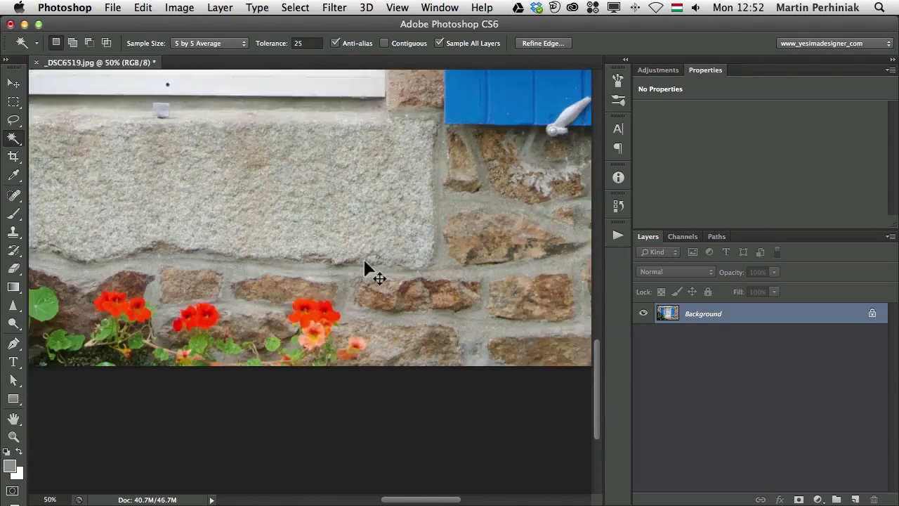
pyautogui.press('super+minus')
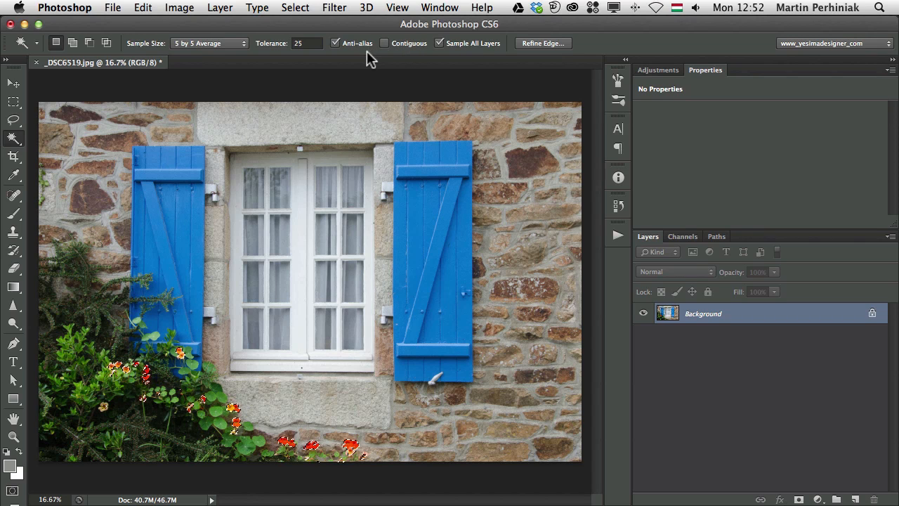
# - Replace the flower selection with the shutters' blue using the Magic Wand with Contiguous turned off, and deselect it
pyautogui.click(371, 88)
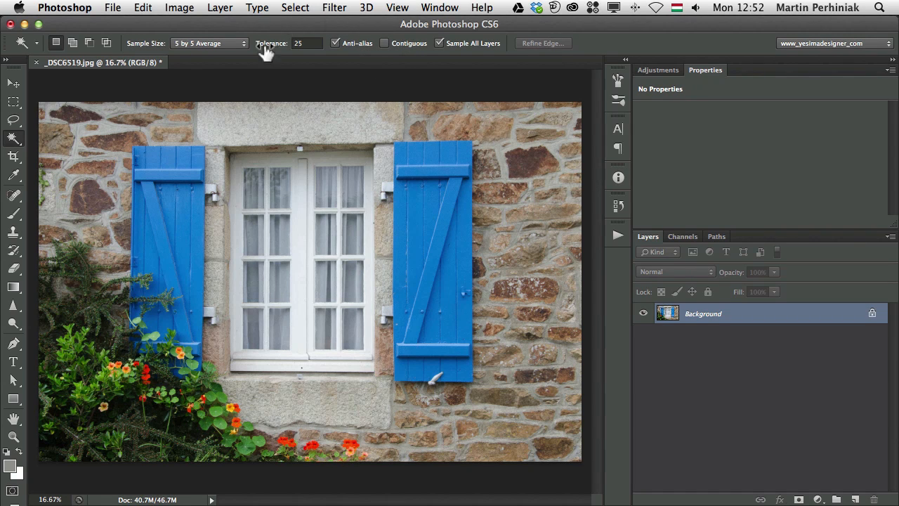
pyautogui.click(419, 208)
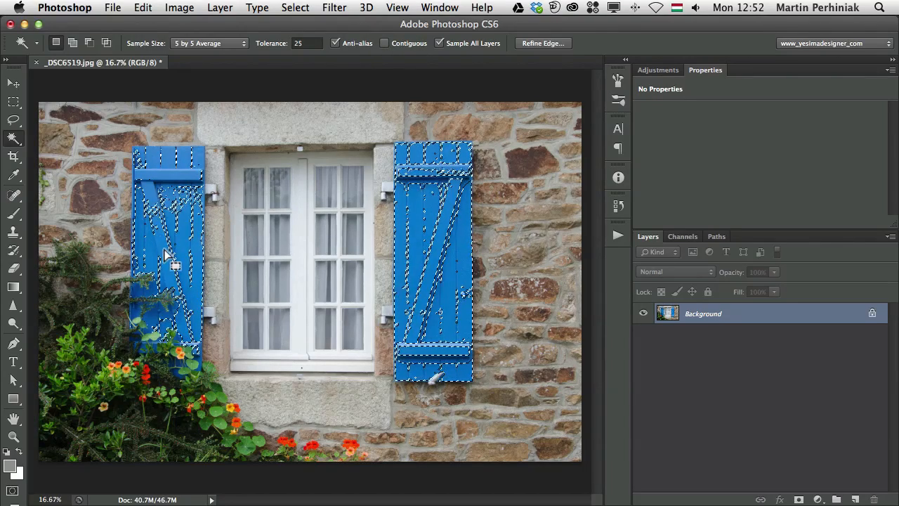
pyautogui.press('super+d')
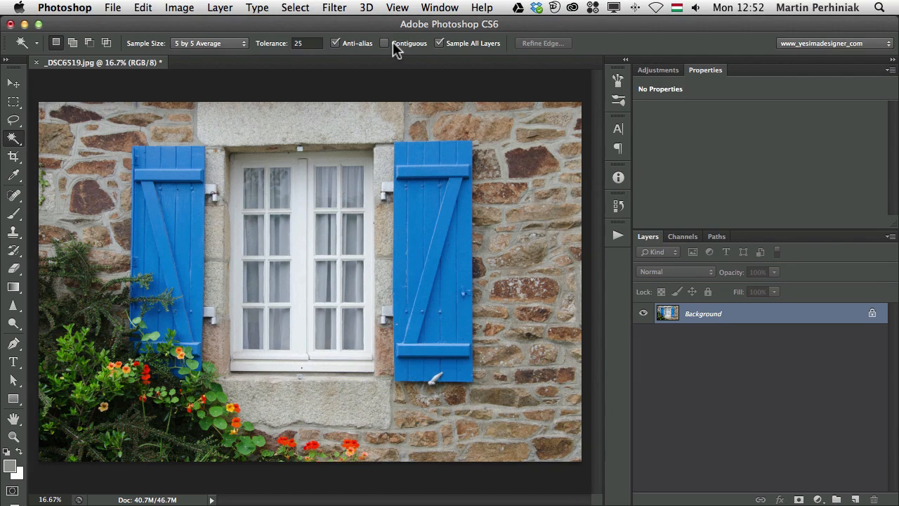
# - Turn on Contiguous, select the connected blue planks of the right shutter with the Magic Wand, and deselect them
pyautogui.click(388, 43)
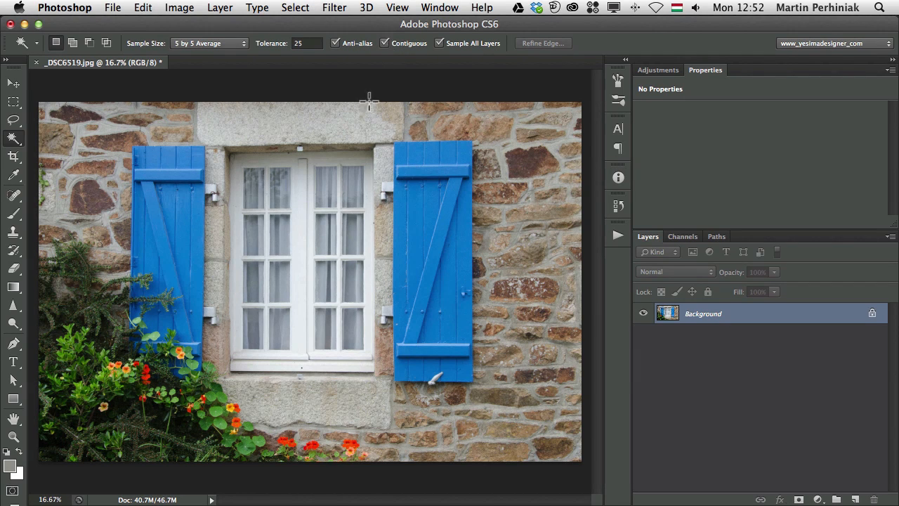
pyautogui.click(410, 225)
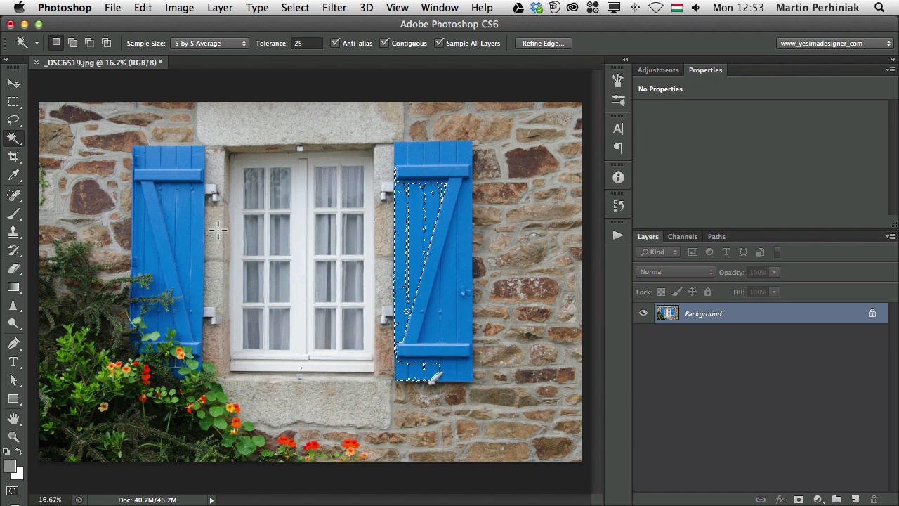
pyautogui.press('super+d')
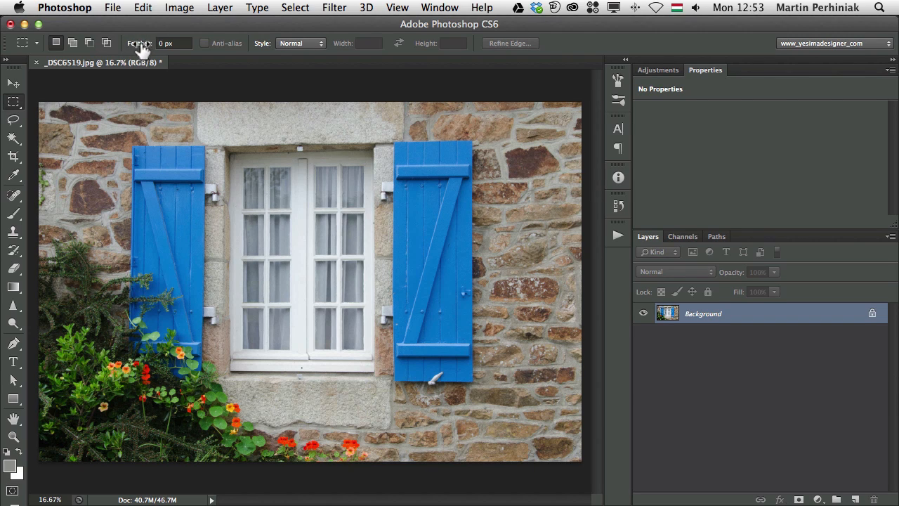
# - Draw a rectangular marquee over the window with a 6.5 px feather, and inspect its soft edge in Quick Mask
pyautogui.moveTo(132, 50); pyautogui.dragTo(172, 50)
pyautogui.moveTo(135, 49)
pyautogui.mouseDown()
pyautogui.moveTo(150, 50)
pyautogui.moveTo(126, 56)
pyautogui.mouseUp()
pyautogui.moveTo(251, 162); pyautogui.dragTo(355, 333)
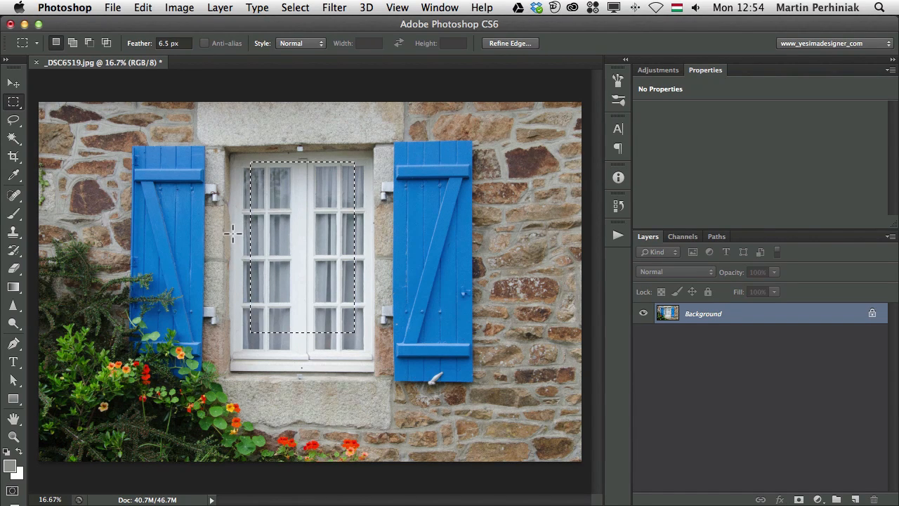
pyautogui.press('q')
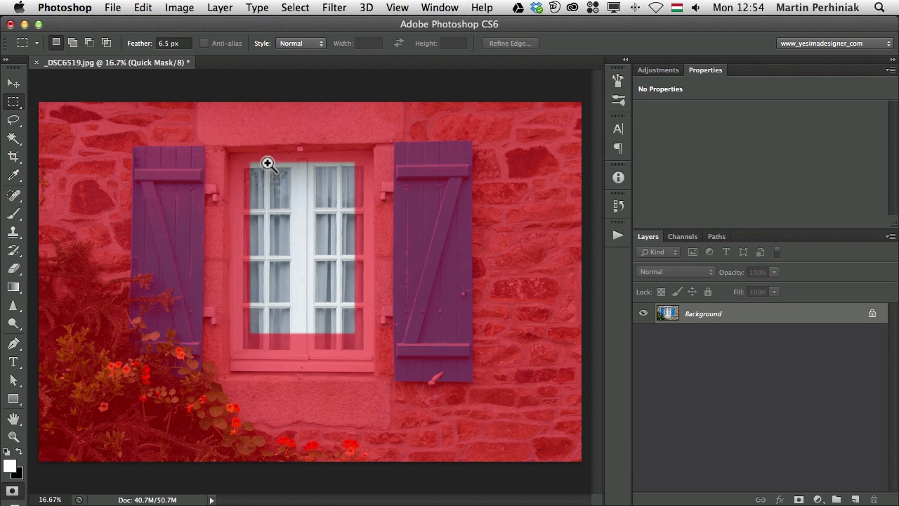
pyautogui.scroll(3, 266, 162)
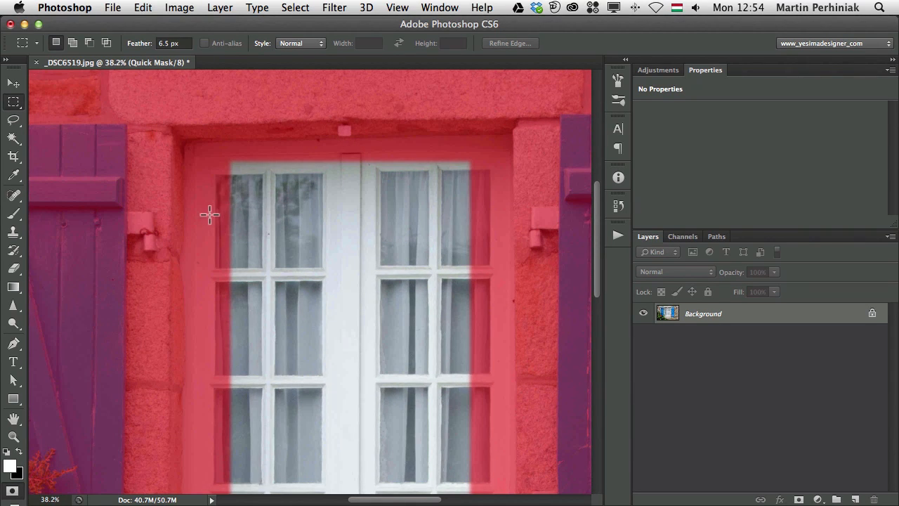
pyautogui.press('q')
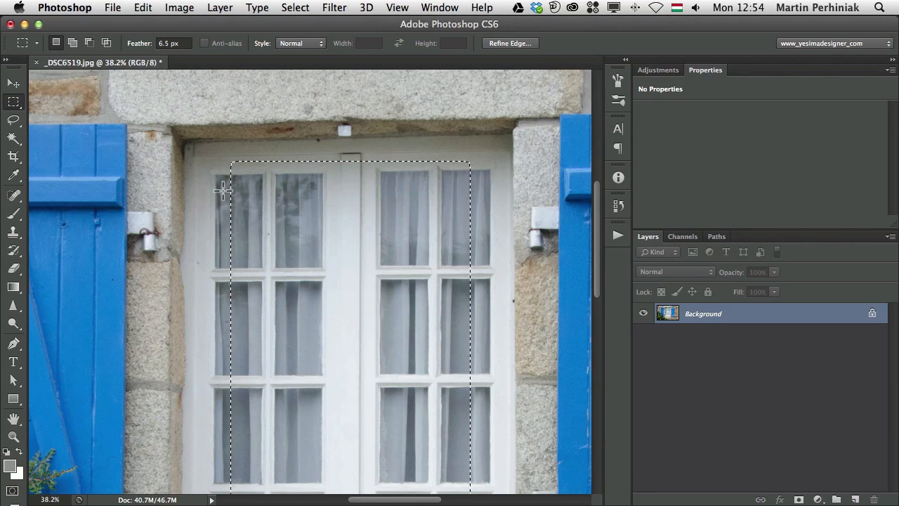
# - Set the marquee feather to 31.8 px, draw a new window selection, and inspect its edge in Quick Mask
pyautogui.moveTo(144, 46); pyautogui.dragTo(221, 50)
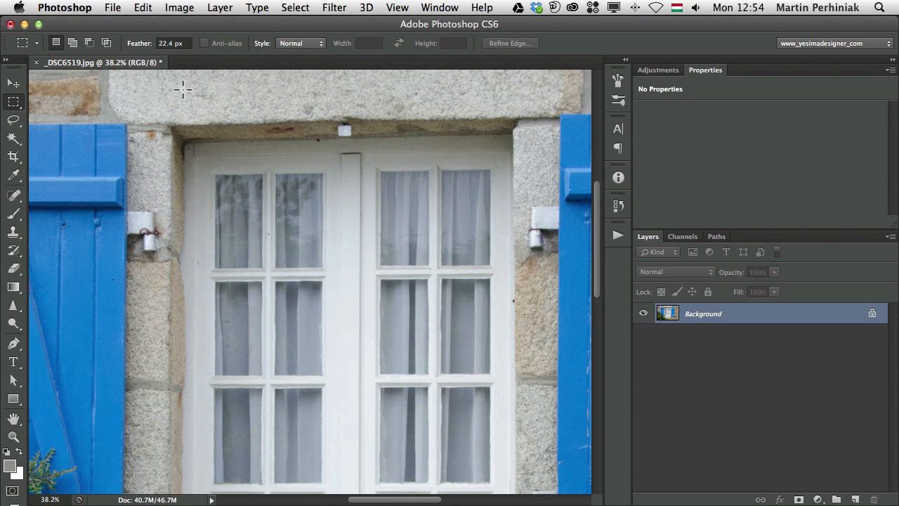
pyautogui.moveTo(132, 48); pyautogui.dragTo(196, 56)
pyautogui.moveTo(217, 165)
pyautogui.mouseDown()
pyautogui.moveTo(383, 387)
pyautogui.moveTo(465, 443)
pyautogui.mouseUp()
pyautogui.press('q')
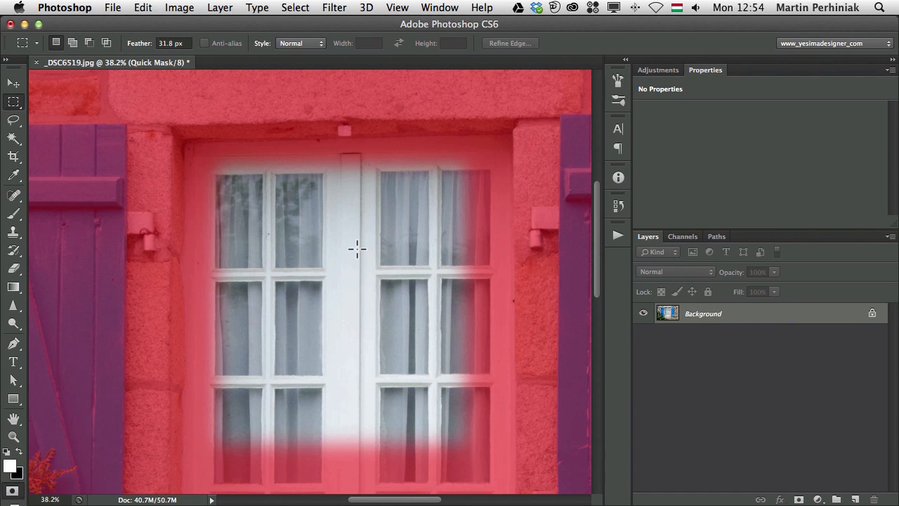
pyautogui.press('super+minus')
pyautogui.press('super+minus')
pyautogui.press('q')
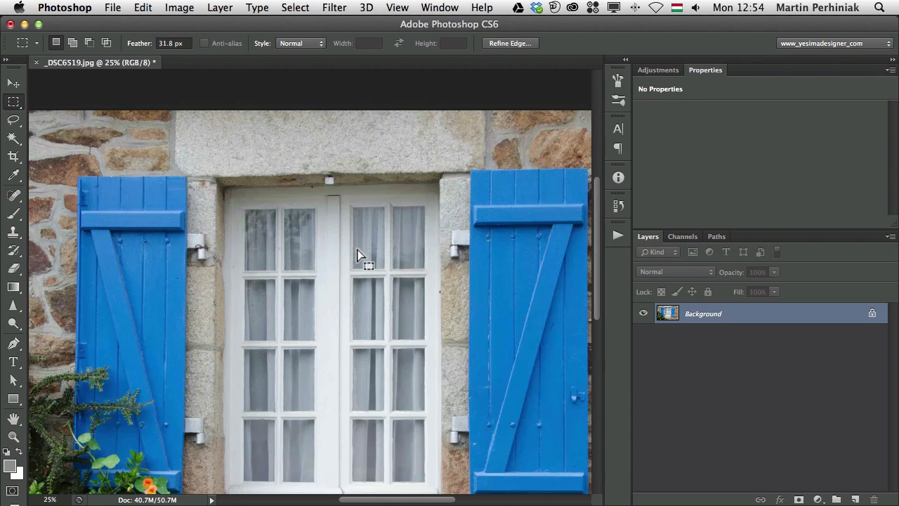
pyautogui.press('super+minus')
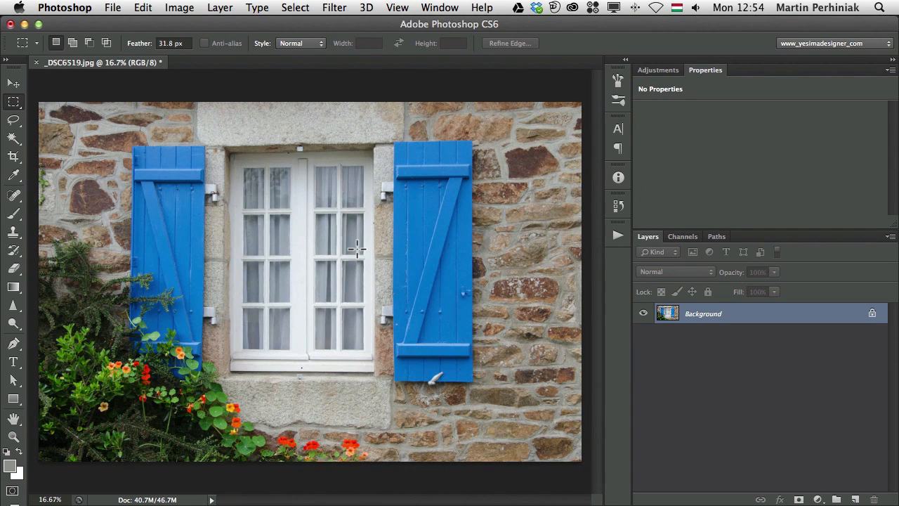
# - Reset the Rectangular Marquee feather to 0 px
pyautogui.click(175, 43)
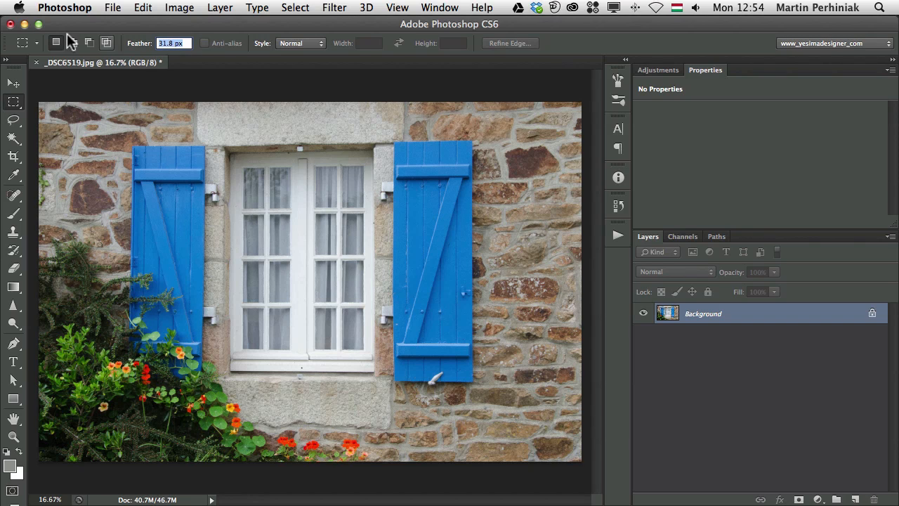
pyautogui.write('0')
pyautogui.press('Return')
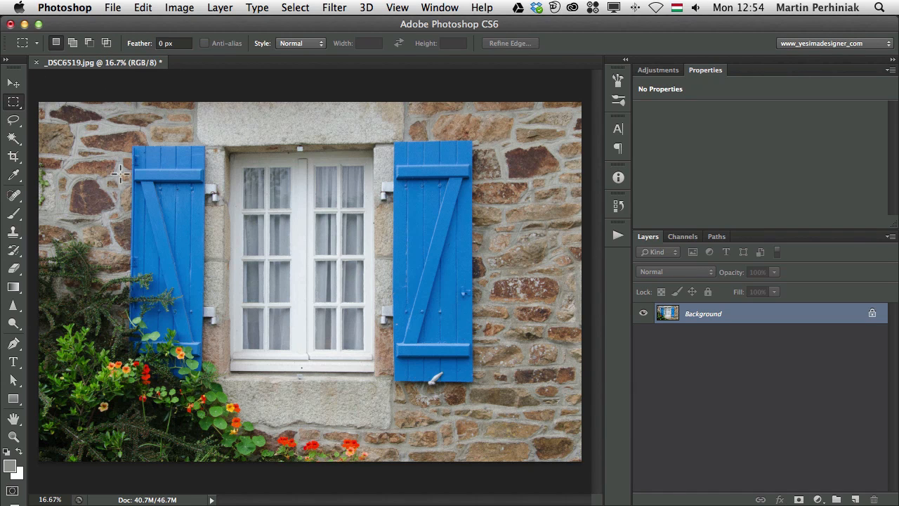
# - Select the large dark brown stone beside the left shutter with the Quick Selection tool
pyautogui.moveTo(82, 191); pyautogui.dragTo(309, 311)
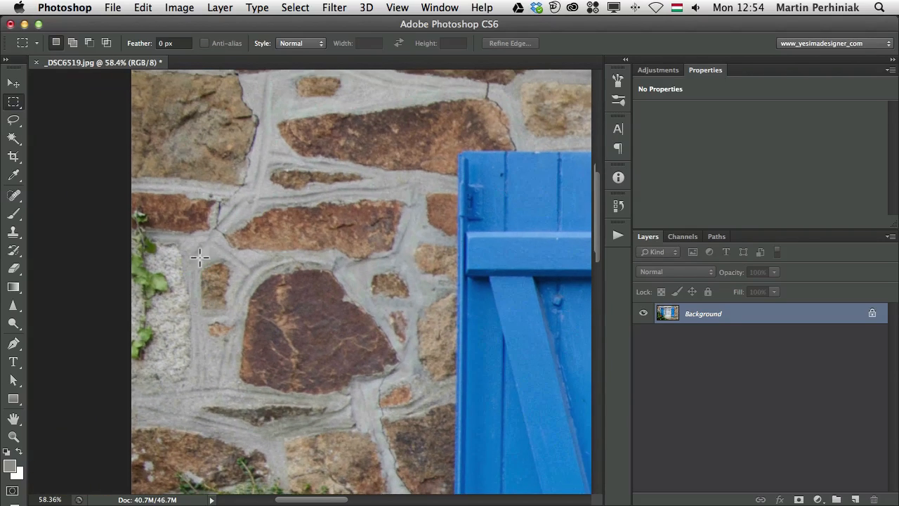
pyautogui.click(15, 139)
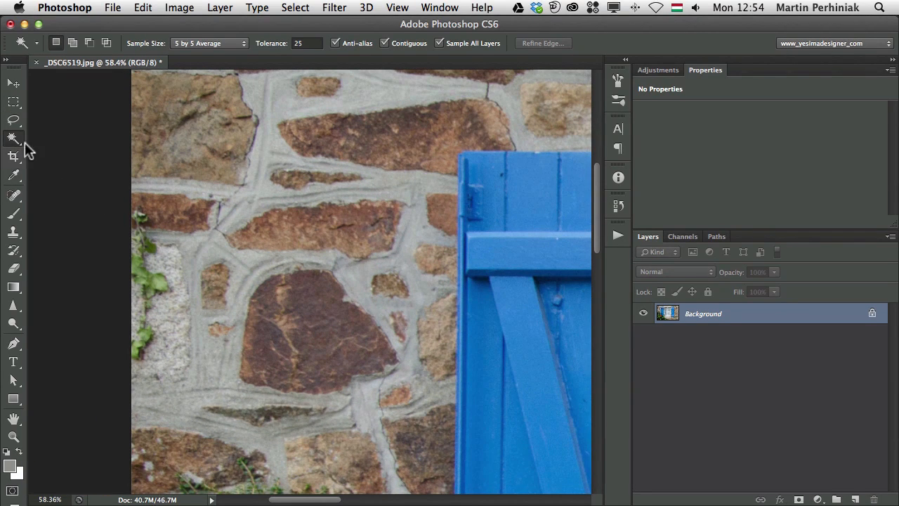
pyautogui.moveTo(13, 138); pyautogui.dragTo(60, 150)
pyautogui.click(90, 135)
pyautogui.moveTo(291, 313); pyautogui.dragTo(295, 353)
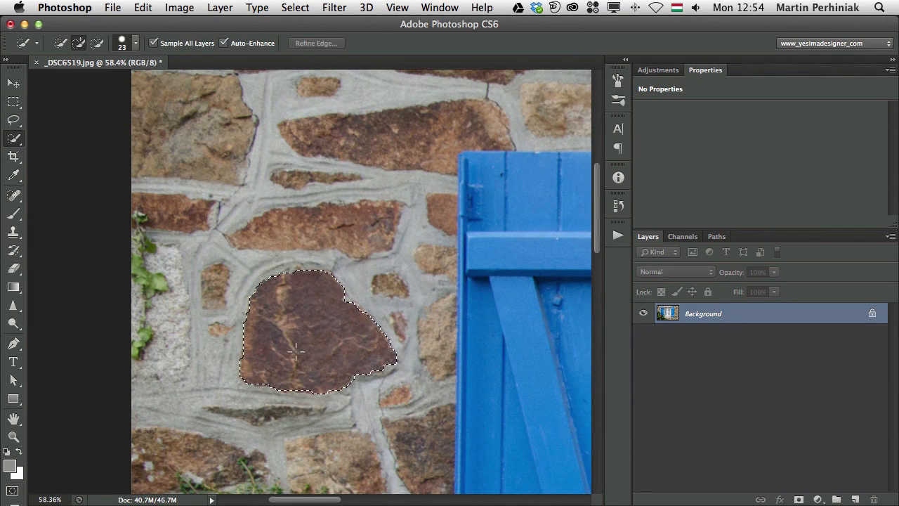
pyautogui.moveTo(403, 343); pyautogui.dragTo(383, 335)
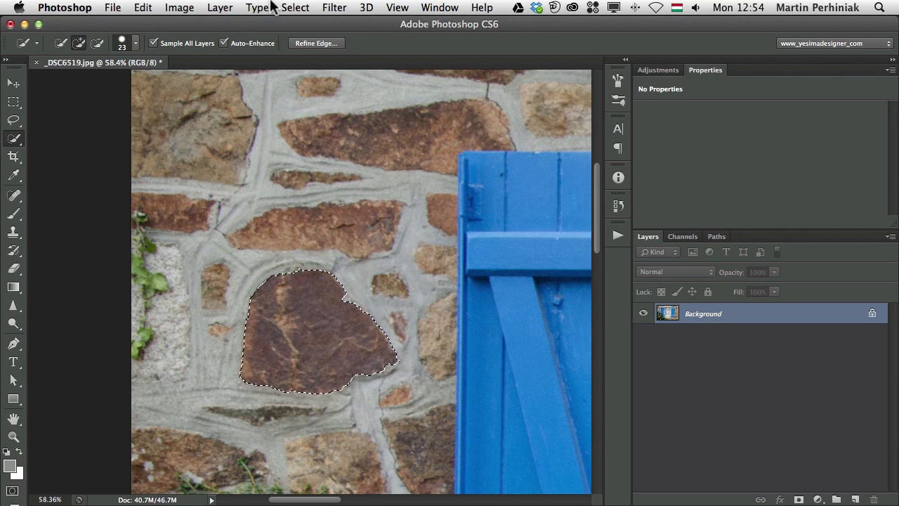
# - Feather the stone selection by 20 pixels and preview it in Quick Mask
pyautogui.click(295, 7)
pyautogui.moveTo(395, 191)
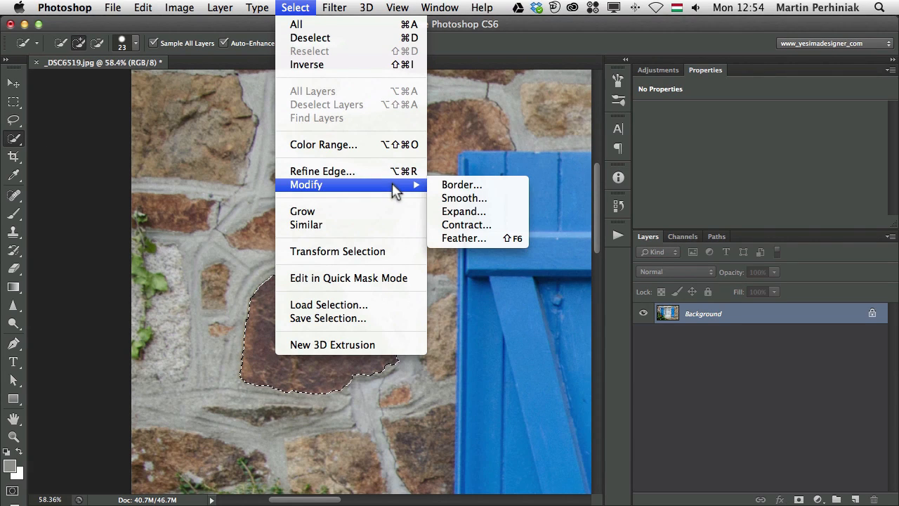
pyautogui.click(486, 238)
pyautogui.moveTo(711, 442); pyautogui.dragTo(466, 192)
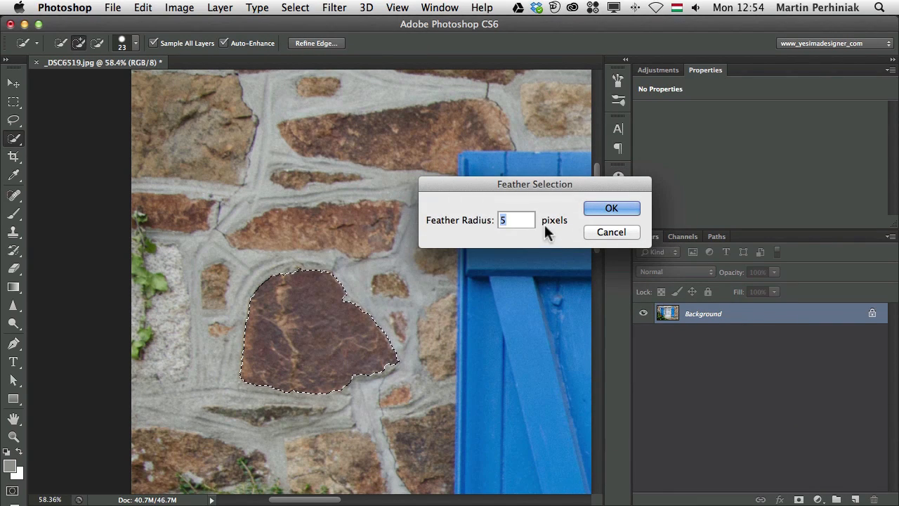
pyautogui.write('20')
pyautogui.press('Return')
pyautogui.press('q')
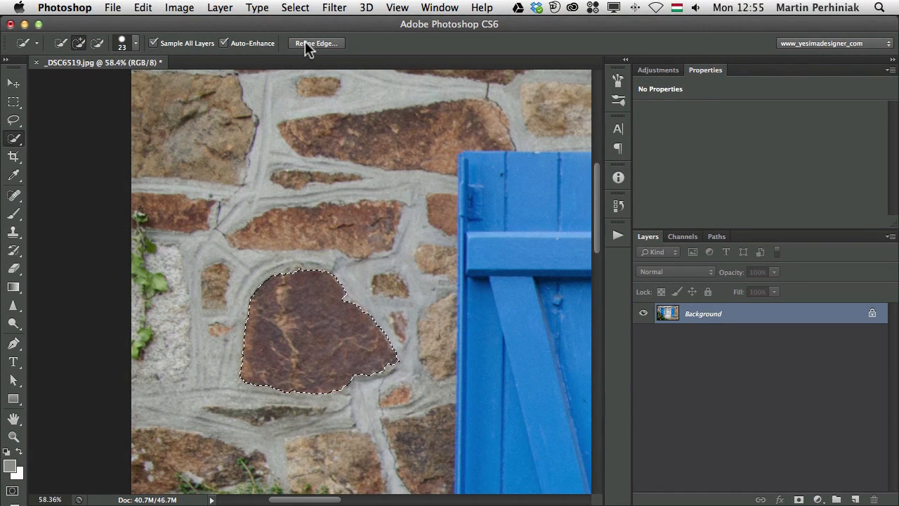
# - Open Refine Edge for the stone selection, preview it on black, and set Smooth to 72
pyautogui.click(317, 43)
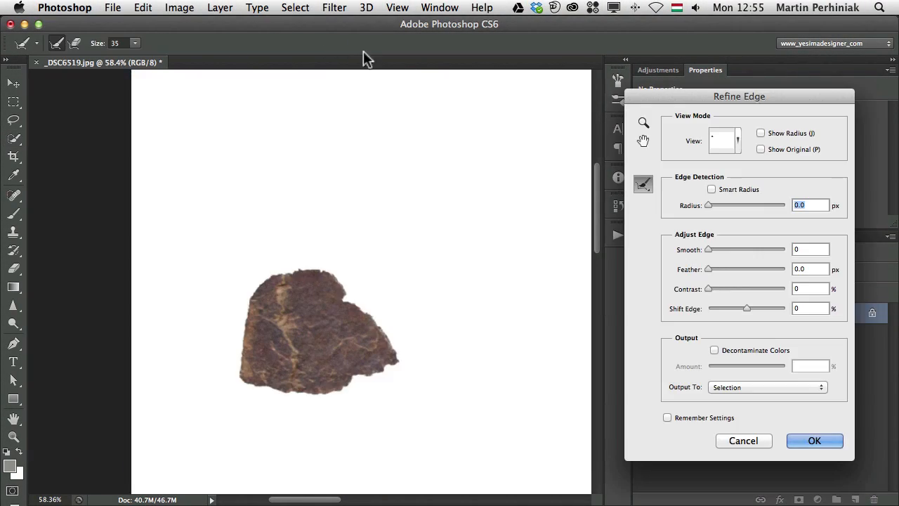
pyautogui.moveTo(715, 103); pyautogui.dragTo(522, 98)
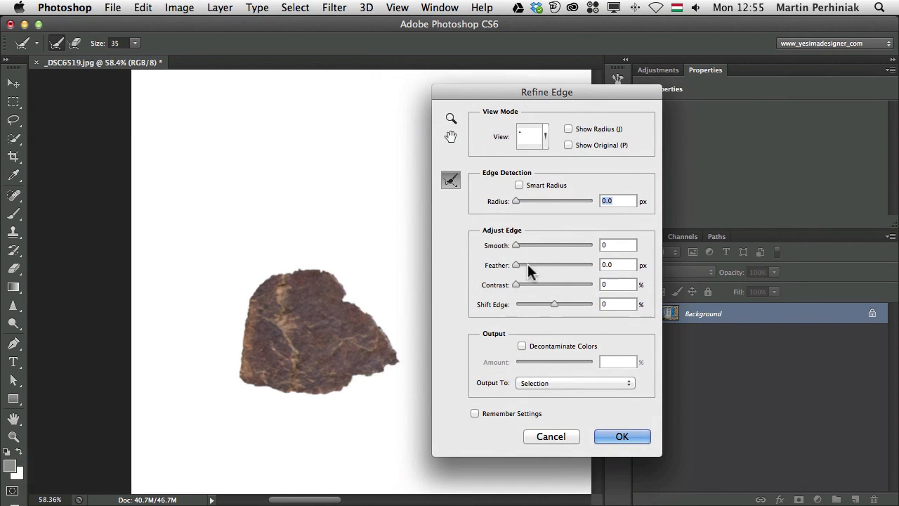
pyautogui.moveTo(552, 263); pyautogui.dragTo(518, 263)
pyautogui.click(547, 137)
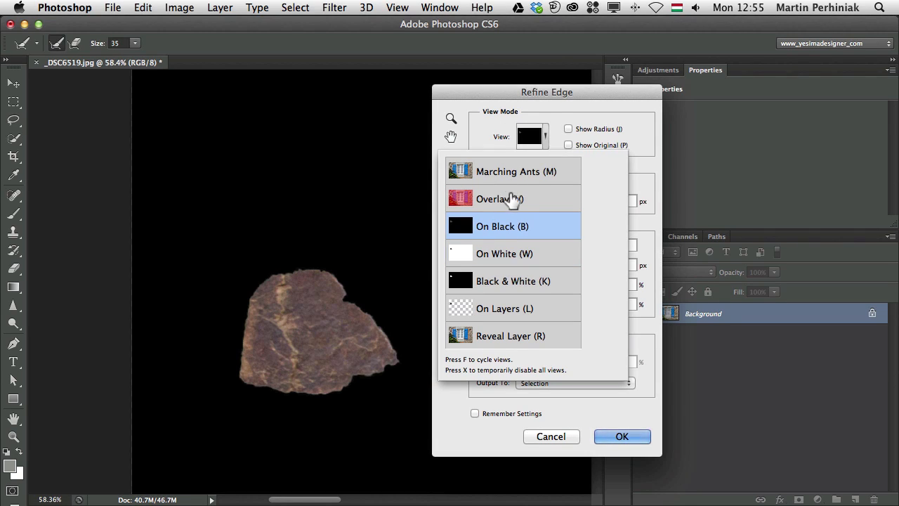
pyautogui.click(481, 124)
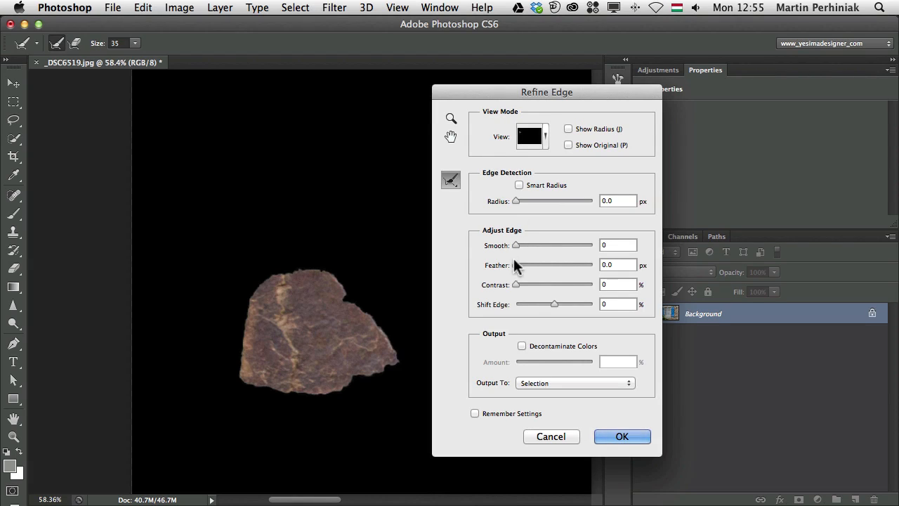
pyautogui.moveTo(546, 260); pyautogui.dragTo(463, 257)
pyautogui.moveTo(516, 245); pyautogui.dragTo(571, 245)
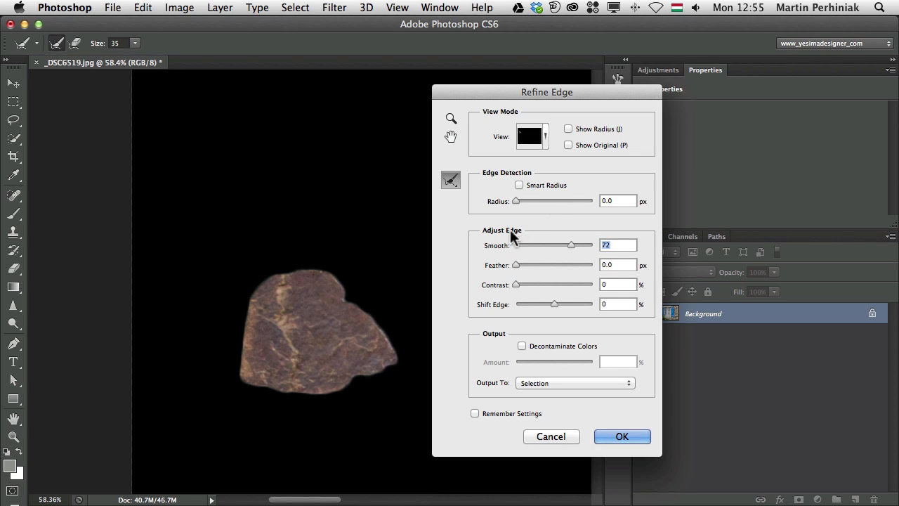
# - Adjust the stone selection's edge with Smooth 24, Contrast 65% and Shift Edge -53%
pyautogui.moveTo(515, 284); pyautogui.dragTo(542, 283)
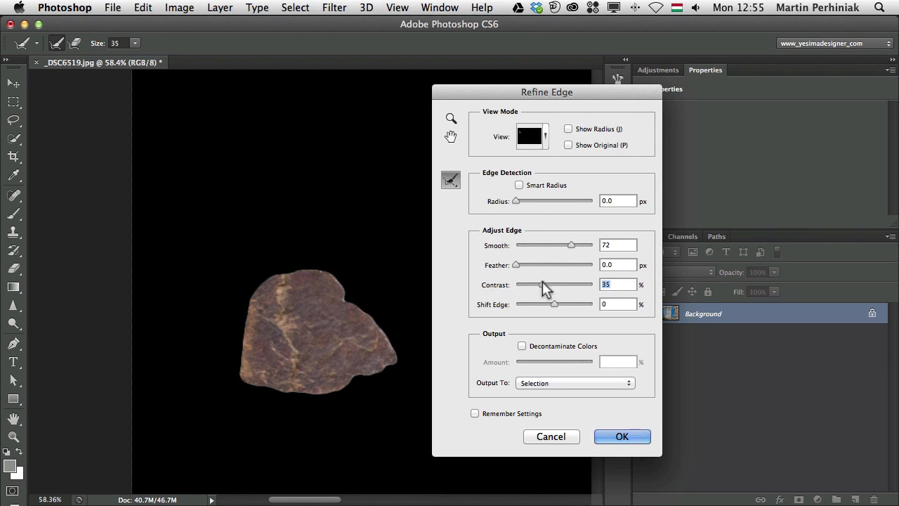
pyautogui.moveTo(559, 241); pyautogui.dragTo(524, 242)
pyautogui.moveTo(566, 285); pyautogui.dragTo(528, 309)
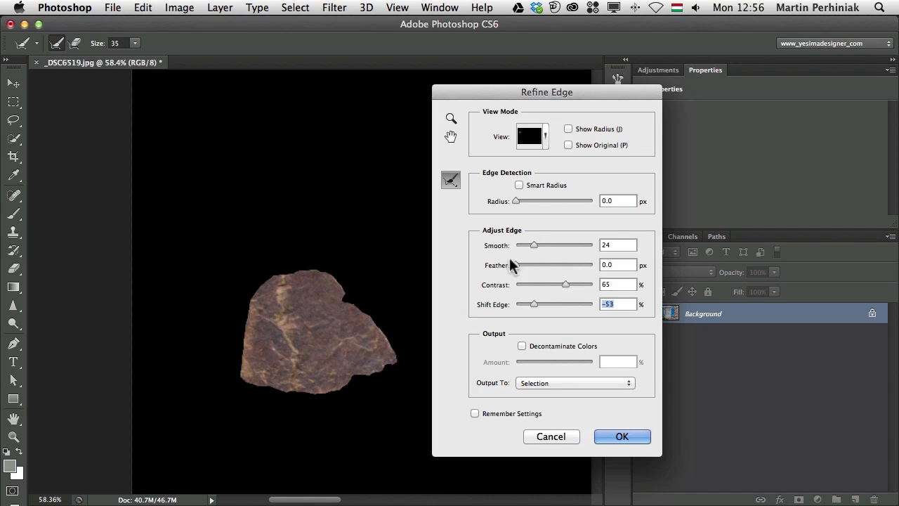
# - Try Smart Radius edge detection on the stone selection, keeping the Radius at 0 px, and switch it off again
pyautogui.click(518, 184)
pyautogui.moveTo(516, 200)
pyautogui.mouseDown()
pyautogui.moveTo(559, 200)
pyautogui.moveTo(515, 201)
pyautogui.mouseUp()
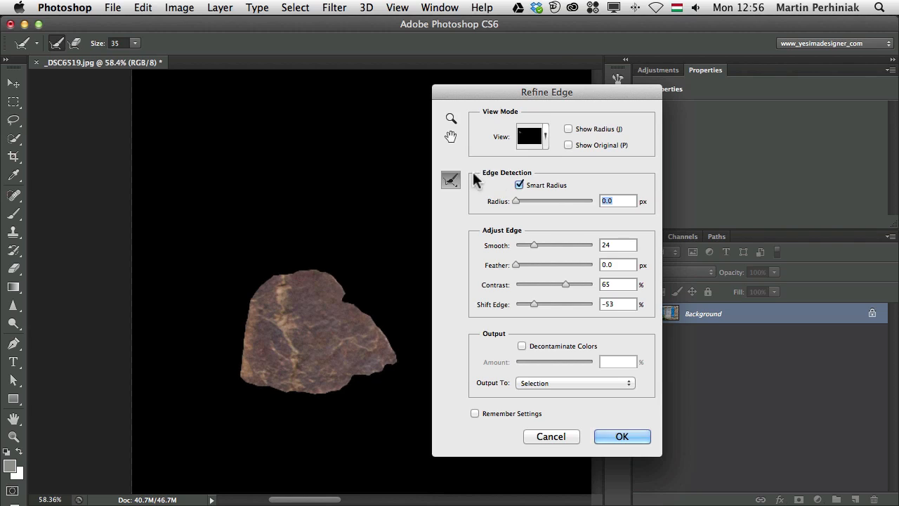
pyautogui.click(518, 184)
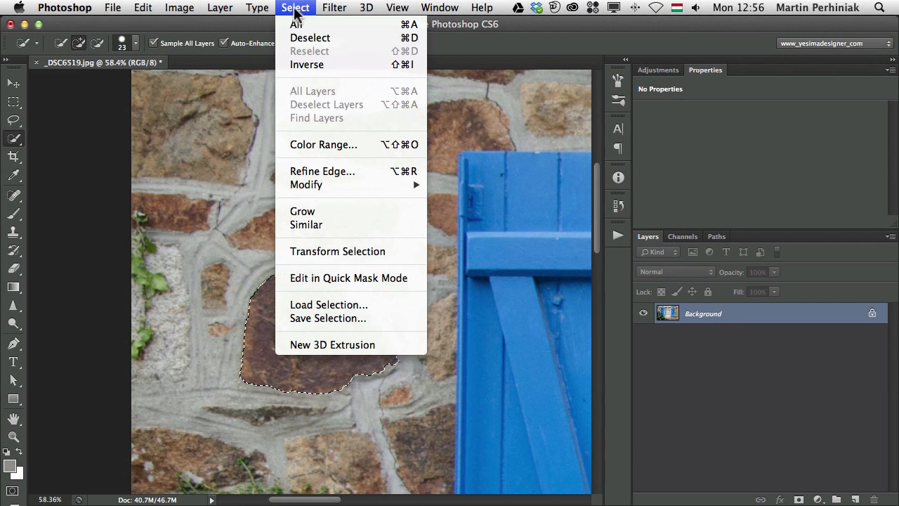
# - Expand the stone selection by 30 pixels
pyautogui.moveTo(336, 185)
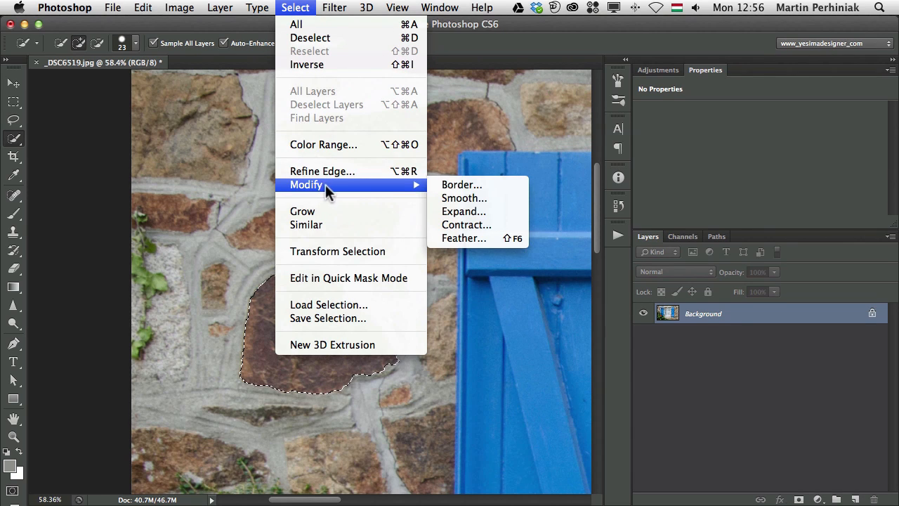
pyautogui.click(476, 210)
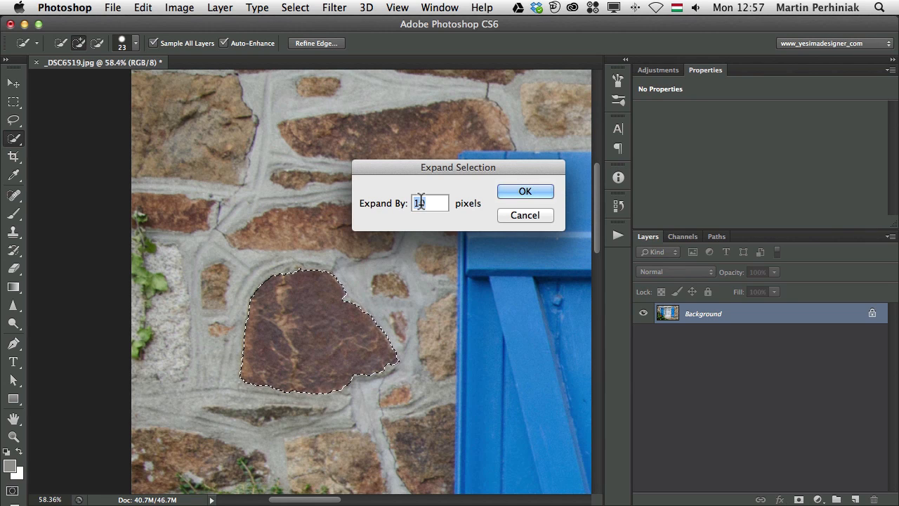
pyautogui.write('30')
pyautogui.press('Return')
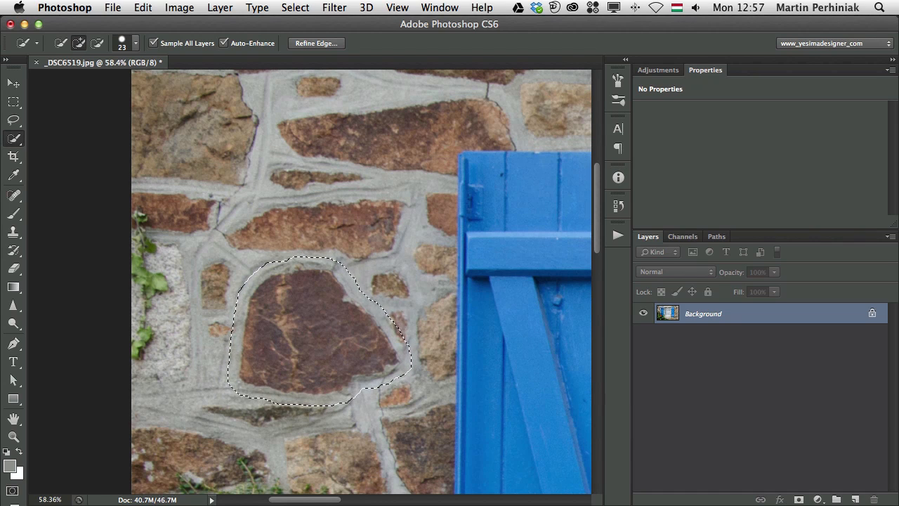
# - Turn the expanded stone selection into a 20-pixel-wide border and preview it in Quick Mask
pyautogui.click(295, 7)
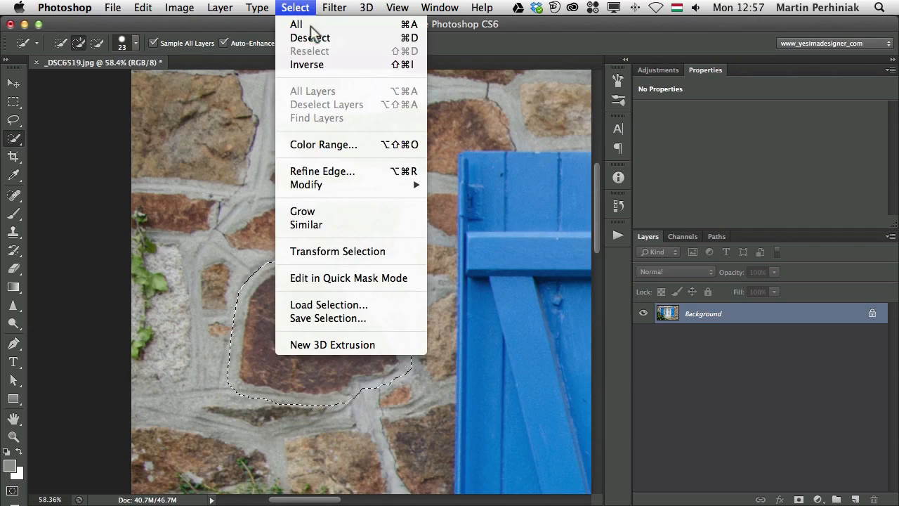
pyautogui.moveTo(370, 185)
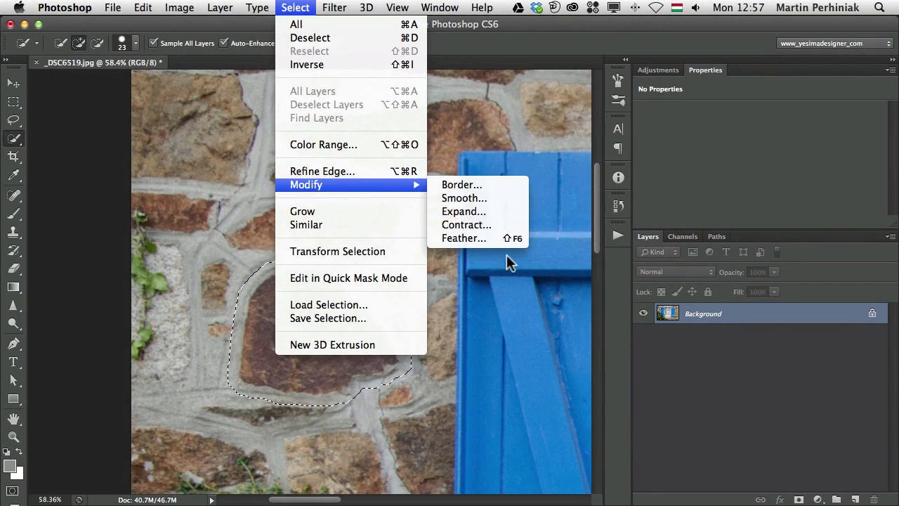
pyautogui.click(458, 182)
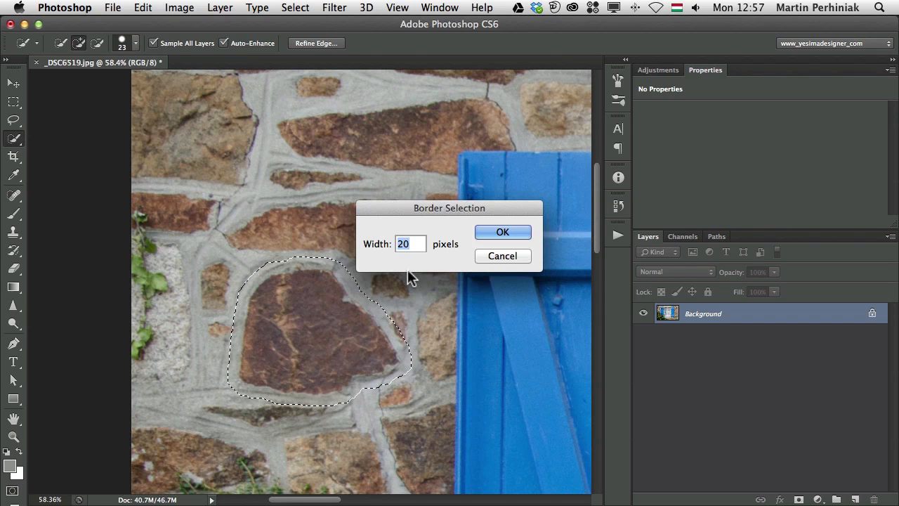
pyautogui.click(503, 232)
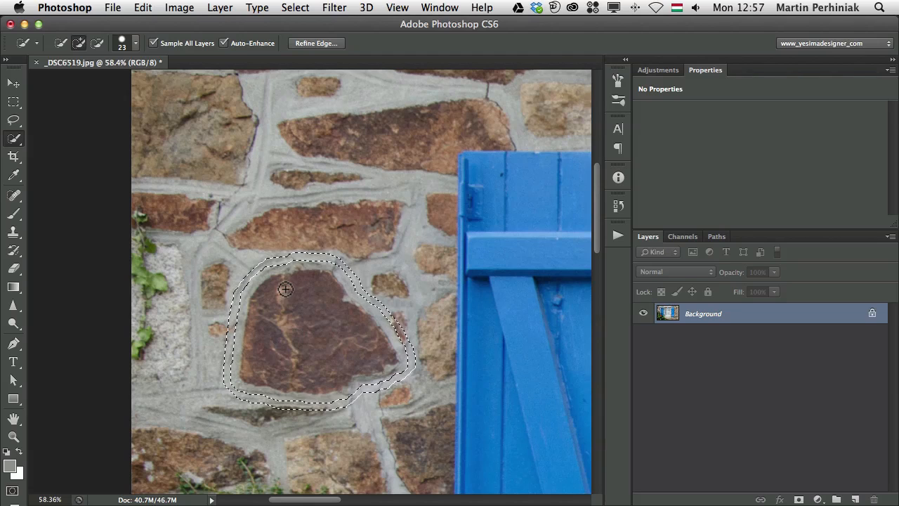
pyautogui.press('q')
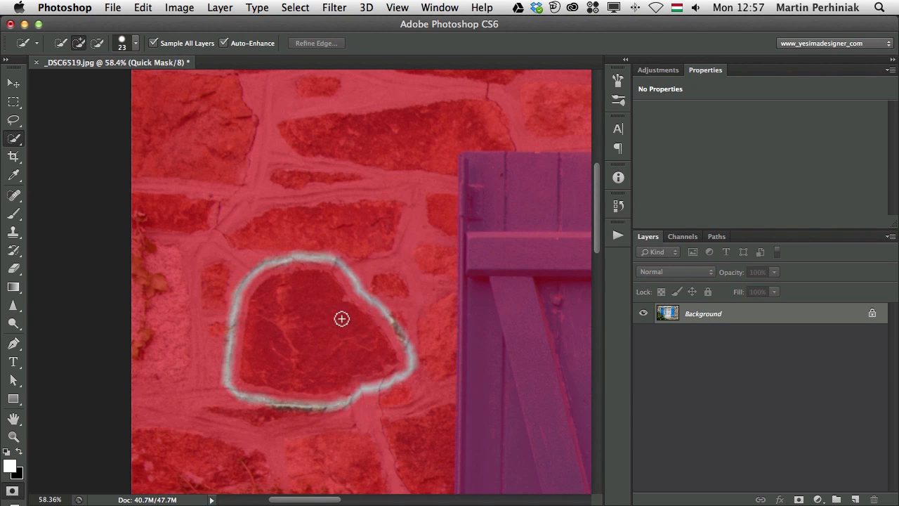
pyautogui.press('q')
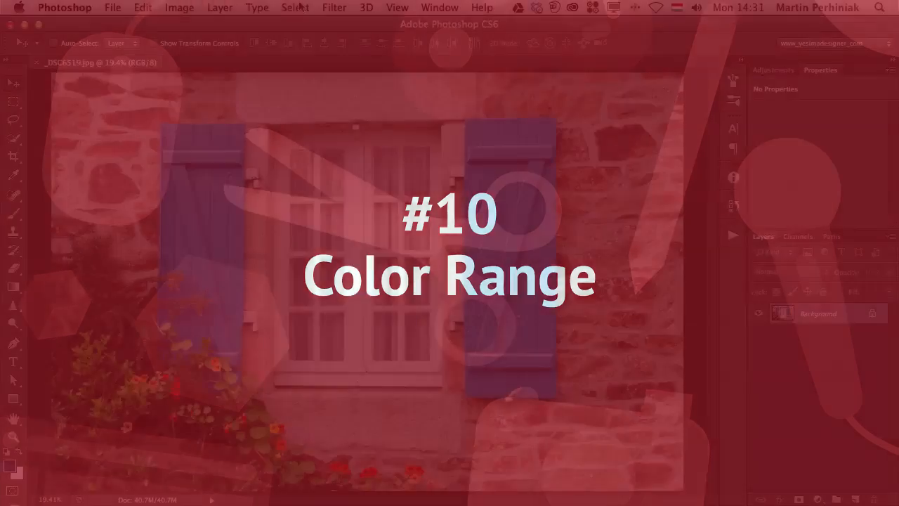
# - Draw a rectangular marquee around the blue shutter on the window's right side
pyautogui.click(295, 7)
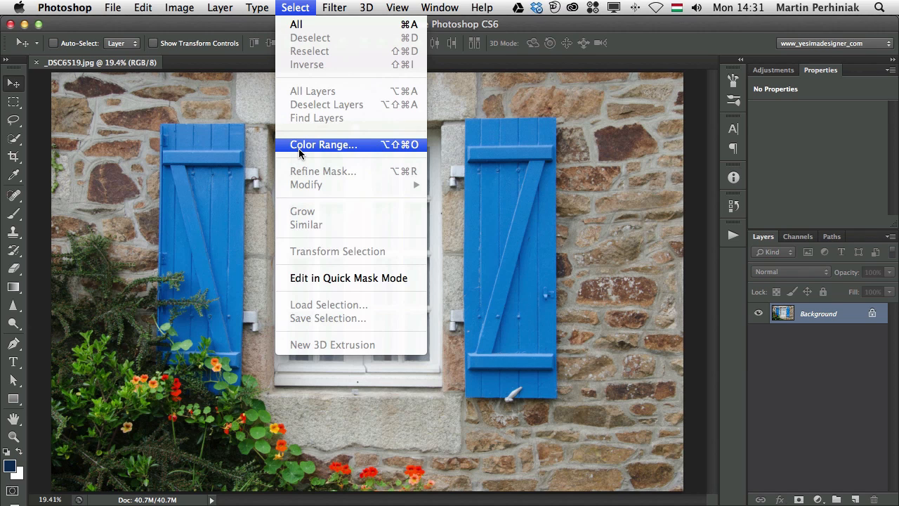
pyautogui.click(62, 183)
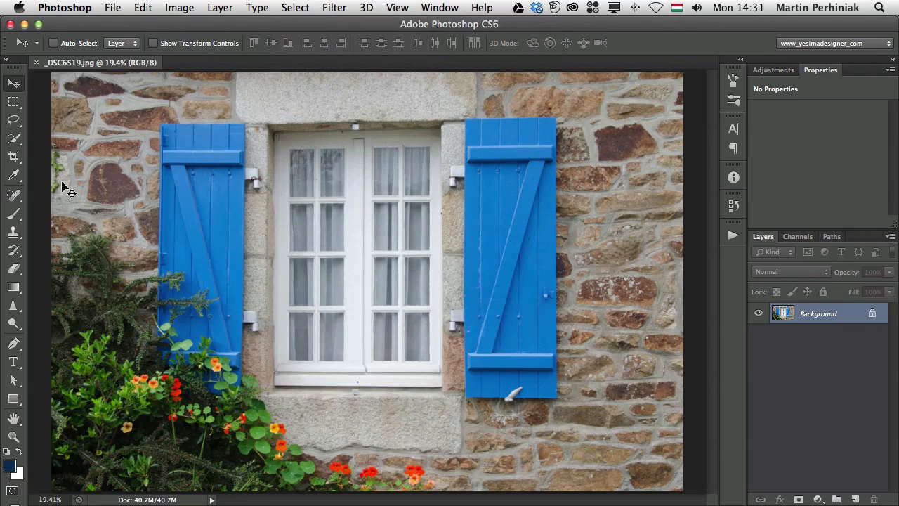
pyautogui.click(12, 104)
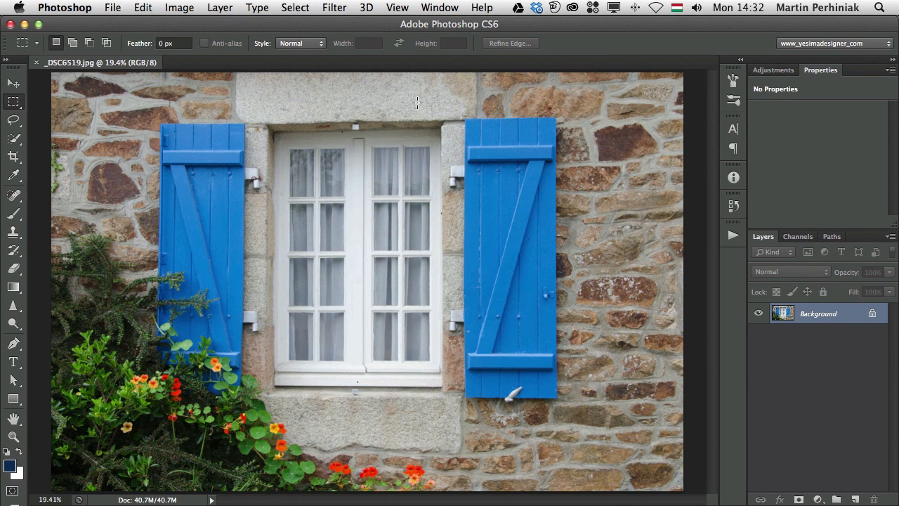
pyautogui.moveTo(454, 98); pyautogui.dragTo(570, 422)
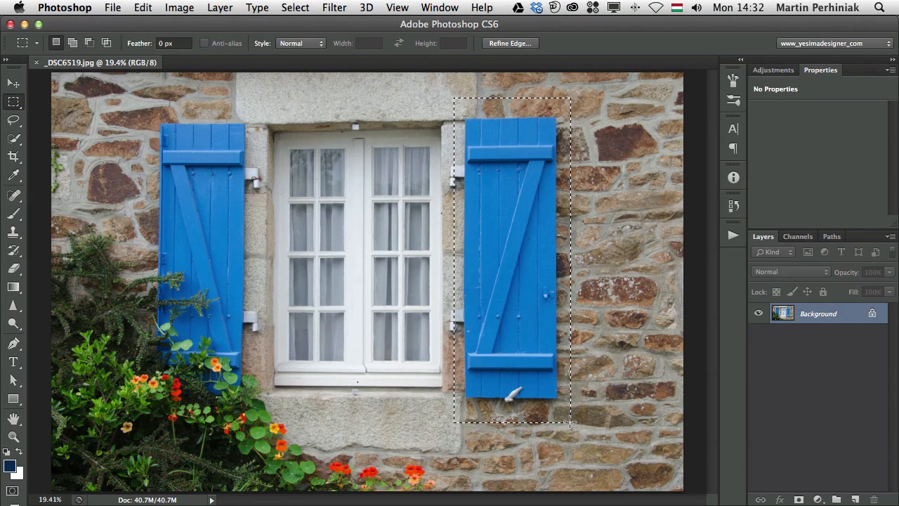
# - Open Color Range for the marquee area and sample several blue tones on the shutter, ending with the dark shadow beneath its upper crossbar
pyautogui.click(295, 8)
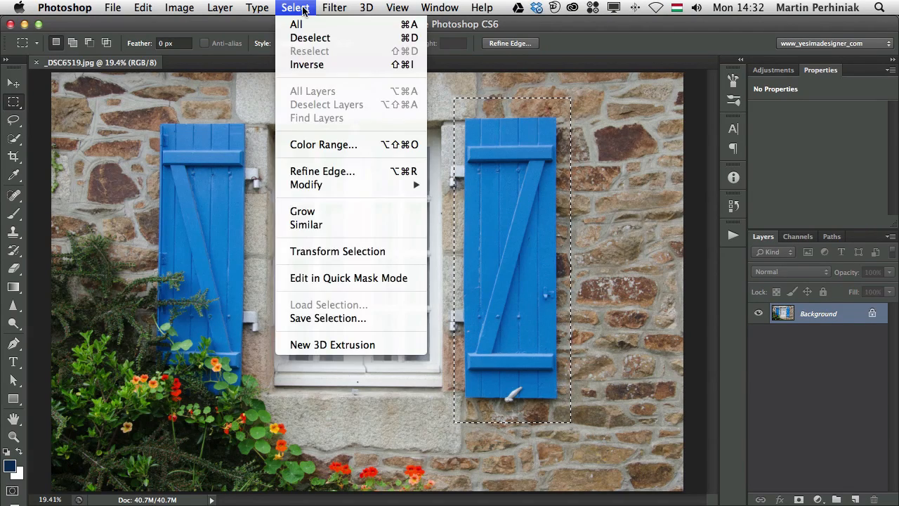
pyautogui.click(324, 144)
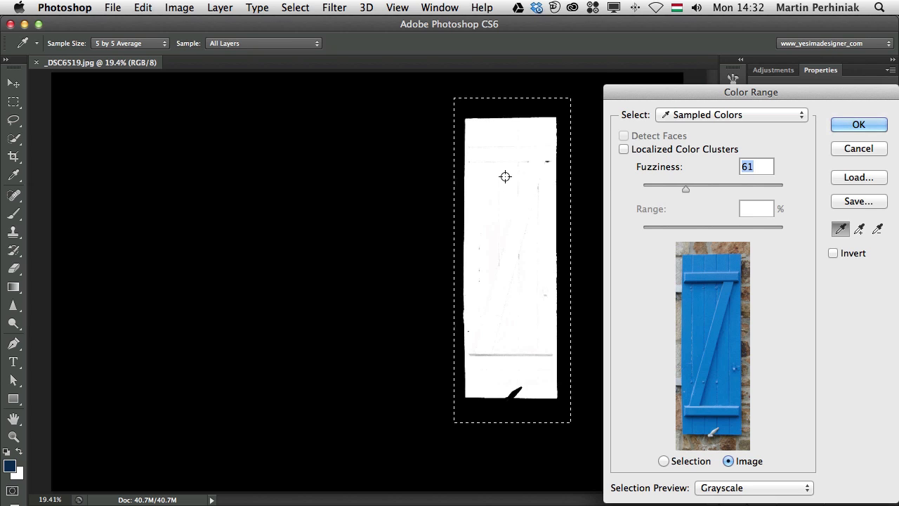
pyautogui.click(532, 149)
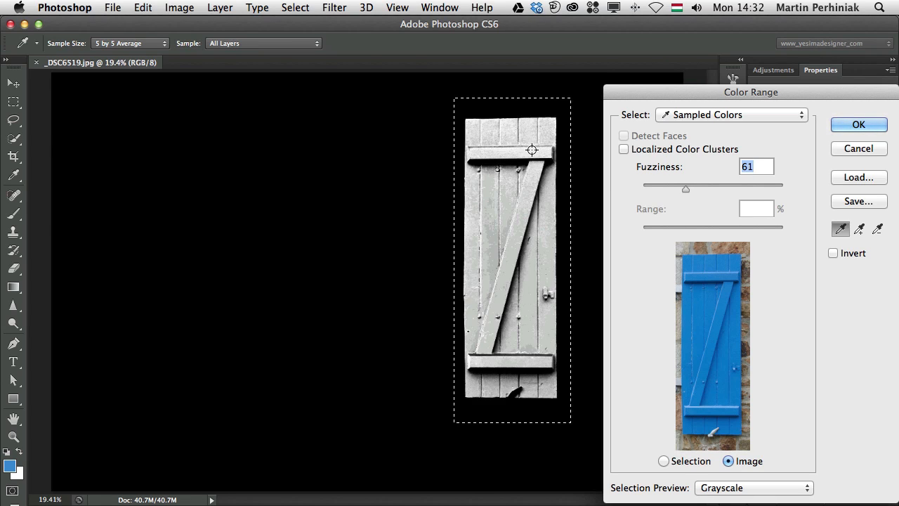
pyautogui.click(497, 161)
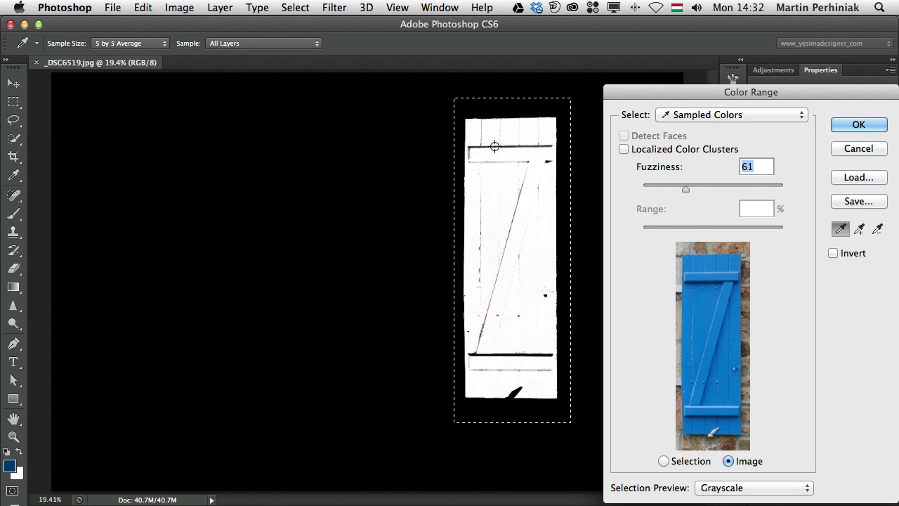
pyautogui.click(503, 146)
pyautogui.click(547, 161)
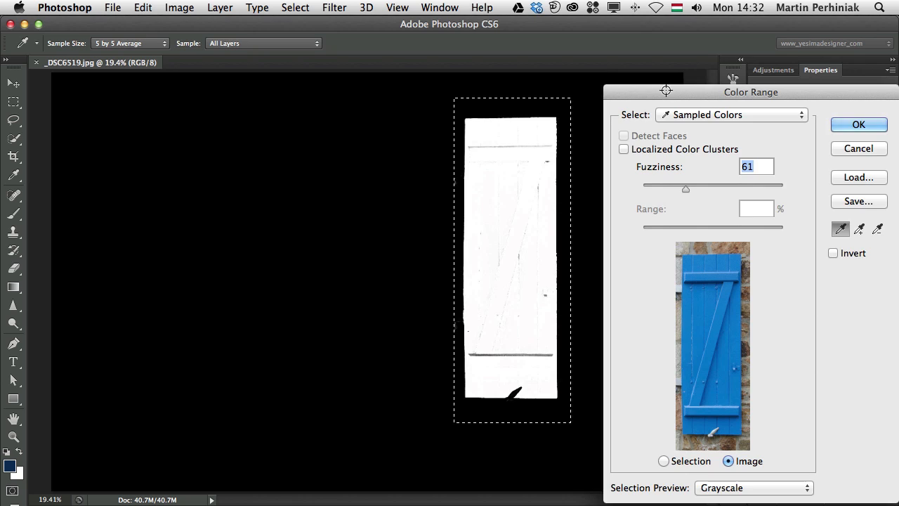
# - Apply Color Range with Fuzziness 62 to select the shutter, and deselect it
pyautogui.moveTo(665, 90); pyautogui.dragTo(629, 52)
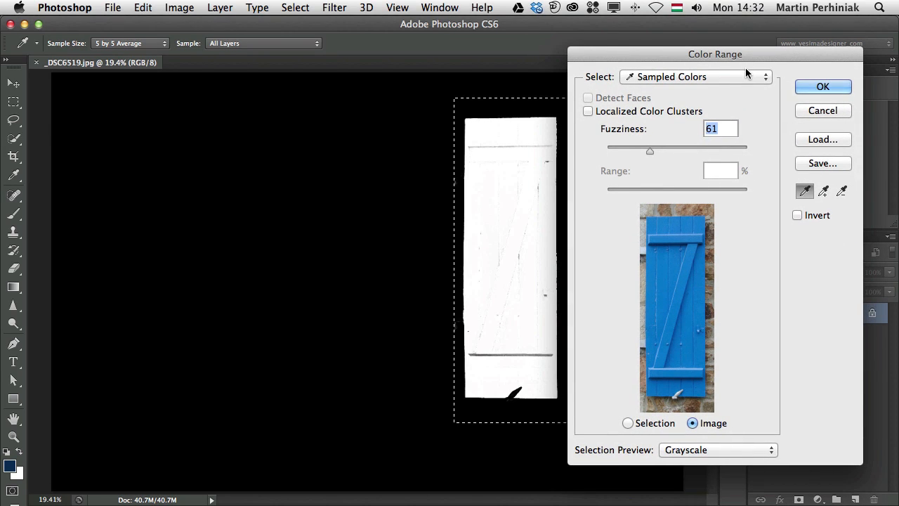
pyautogui.moveTo(649, 150)
pyautogui.mouseDown()
pyautogui.moveTo(682, 150)
pyautogui.moveTo(650, 149)
pyautogui.mouseUp()
pyautogui.click(817, 87)
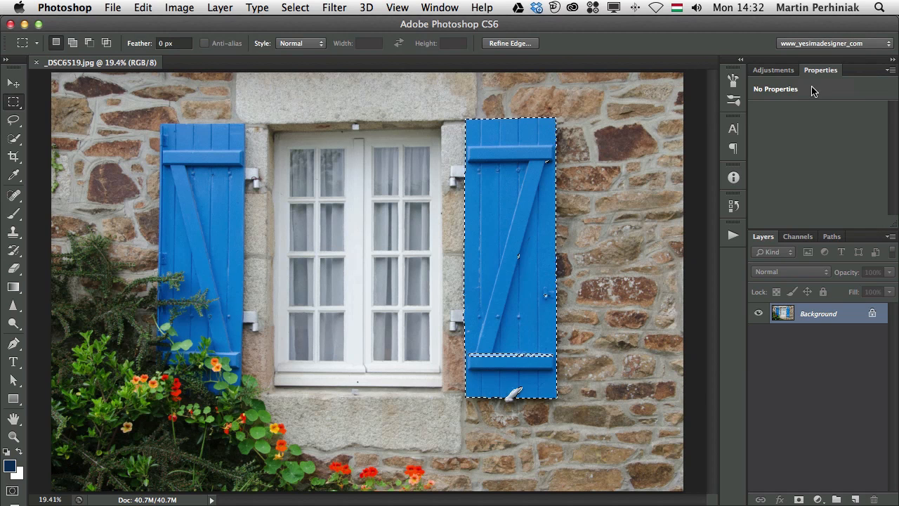
pyautogui.click(646, 142)
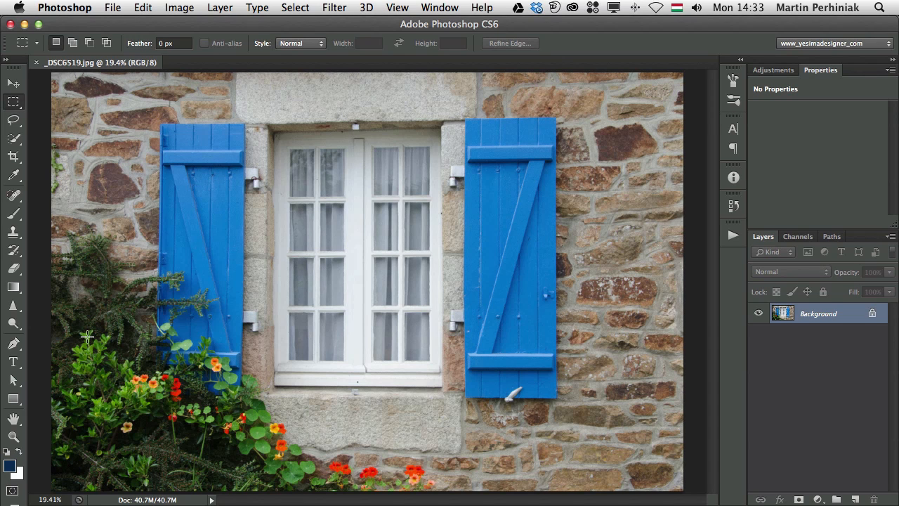
# - Try Color Range on the whole photo by sampling the orange and red flowers, and cancel it
pyautogui.click(296, 7)
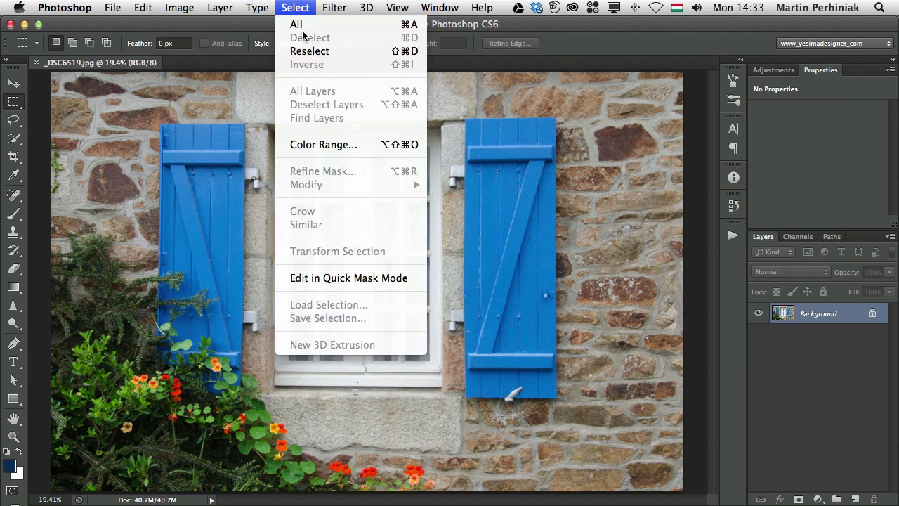
pyautogui.click(318, 145)
pyautogui.click(216, 367)
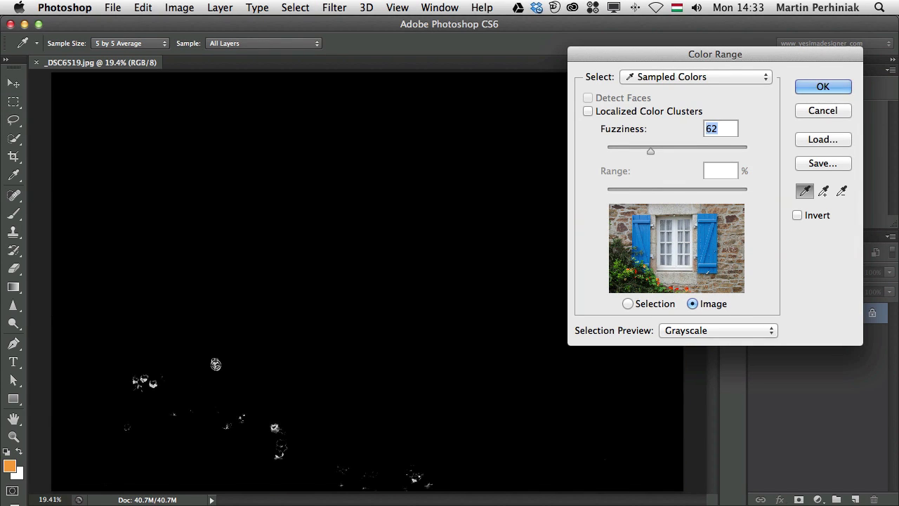
pyautogui.click(216, 365)
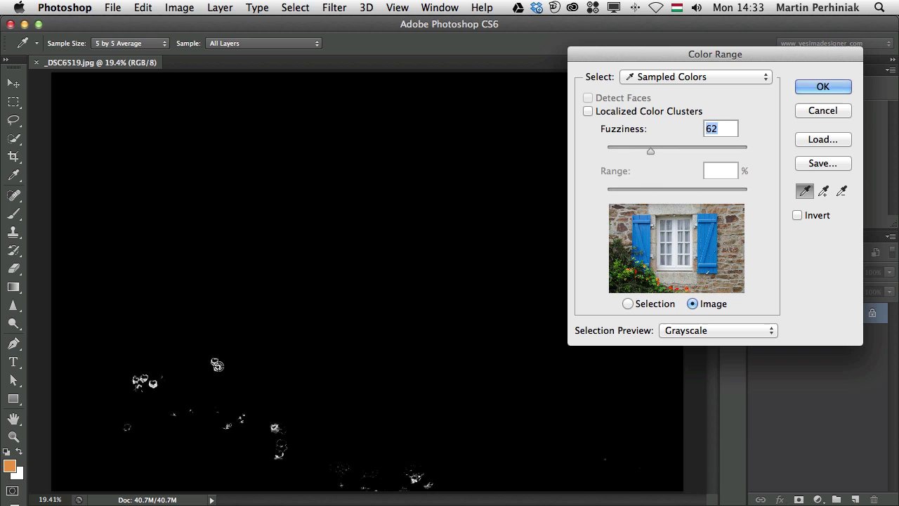
pyautogui.click(275, 429)
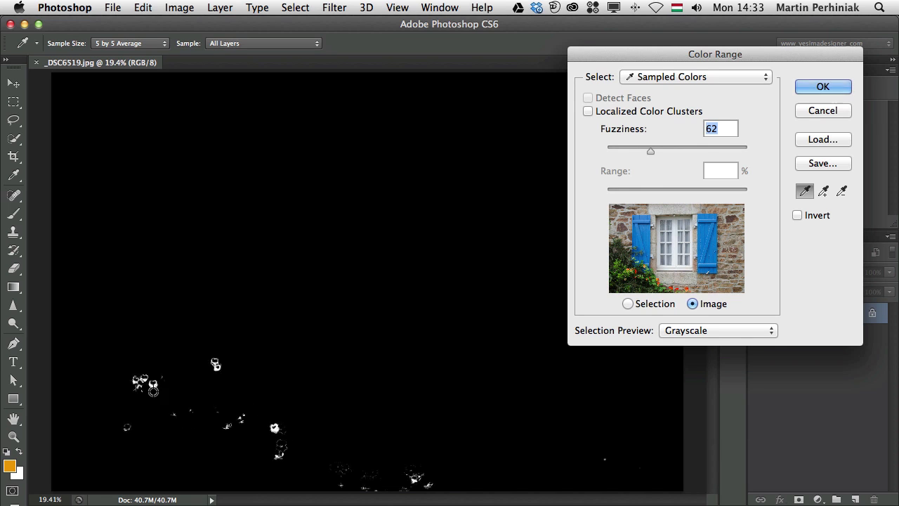
pyautogui.click(143, 378)
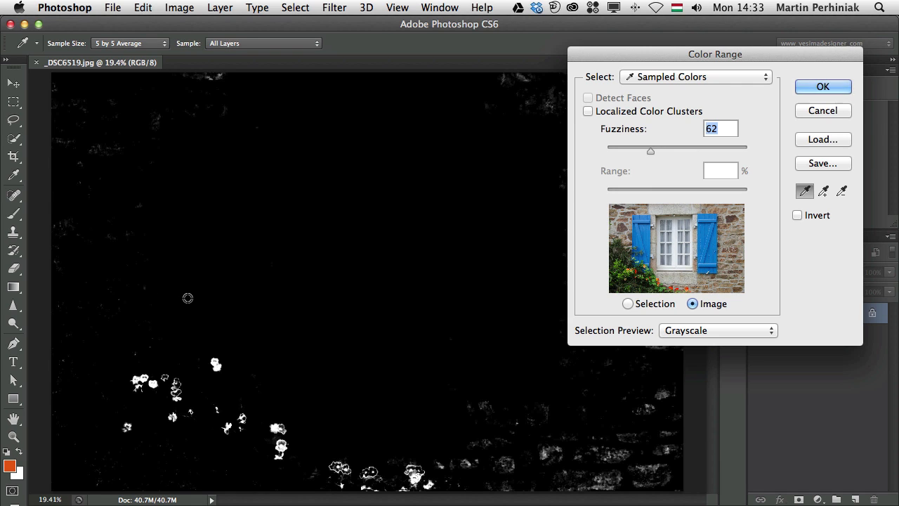
pyautogui.click(835, 112)
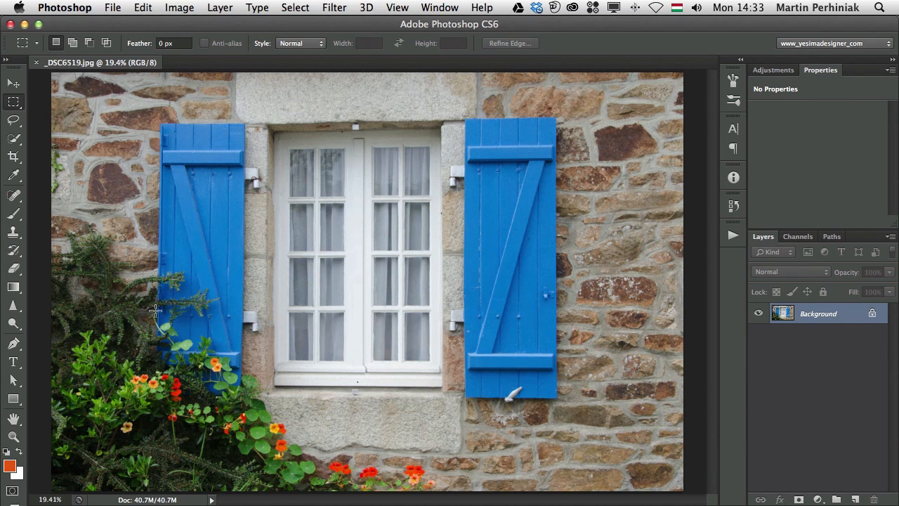
# - Draw a freehand Lasso selection loosely around all the orange and red flowers
pyautogui.press('l')
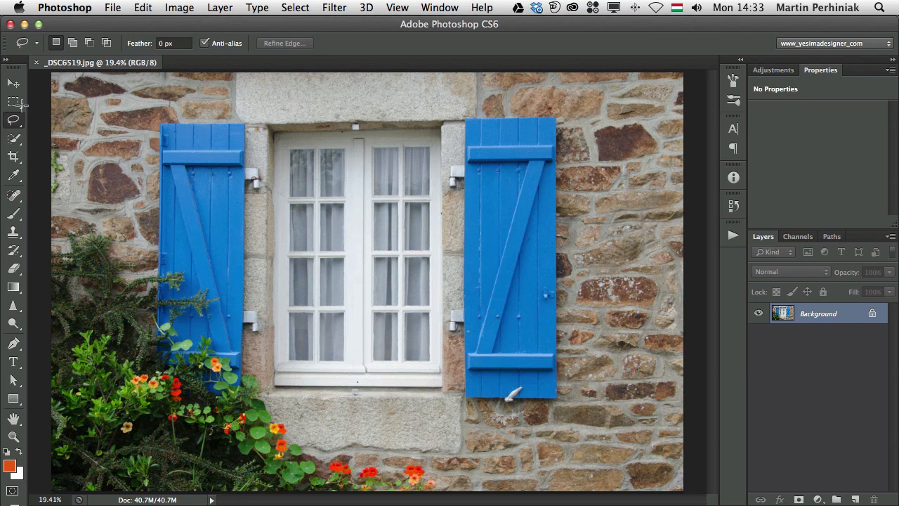
pyautogui.moveTo(249, 368)
pyautogui.mouseDown()
pyautogui.moveTo(186, 343)
pyautogui.moveTo(160, 352)
pyautogui.moveTo(112, 372)
pyautogui.moveTo(96, 403)
pyautogui.moveTo(102, 426)
pyautogui.moveTo(127, 450)
pyautogui.moveTo(166, 450)
pyautogui.moveTo(314, 497)
pyautogui.moveTo(436, 499)
pyautogui.moveTo(444, 485)
pyautogui.moveTo(420, 460)
pyautogui.moveTo(384, 462)
pyautogui.mouseUp()
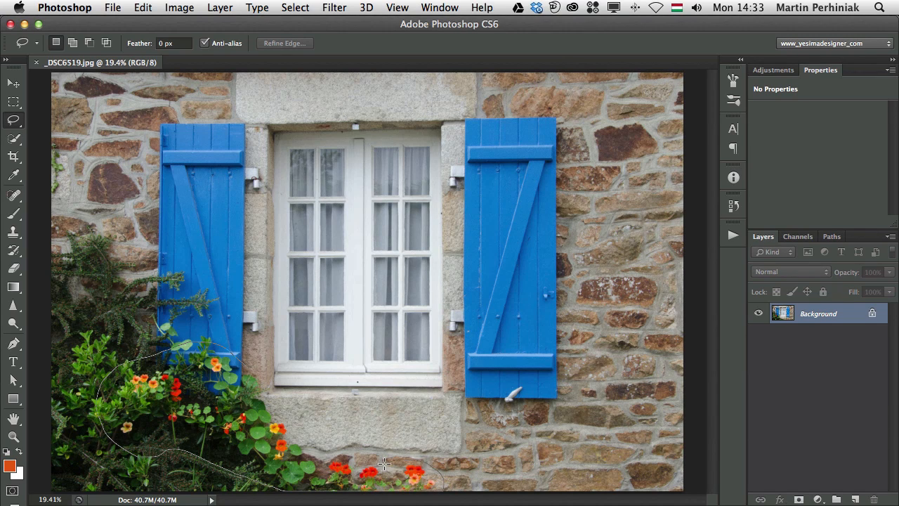
pyautogui.moveTo(324, 451)
pyautogui.mouseDown()
pyautogui.moveTo(289, 438)
pyautogui.moveTo(247, 367)
pyautogui.mouseUp()
# - Open Color Range for the lassoed area and sample the orange and red of the flowers
pyautogui.click(295, 8)
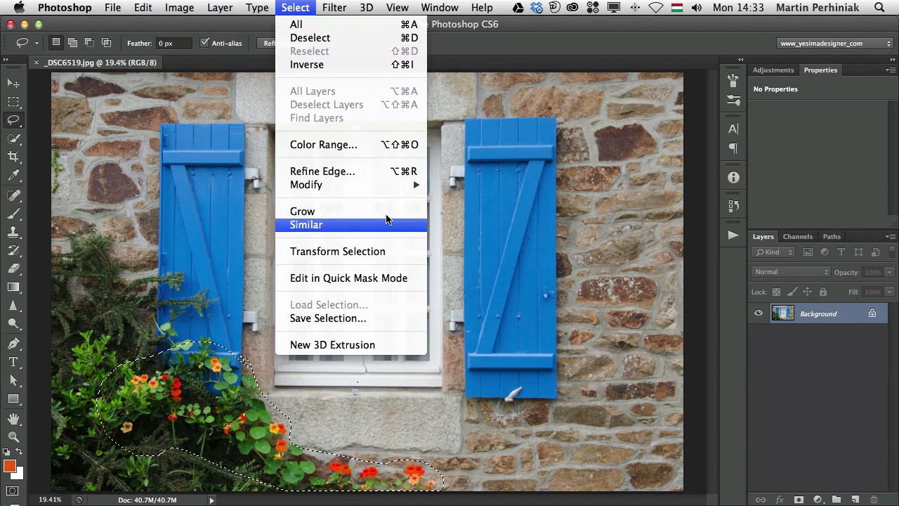
pyautogui.click(376, 144)
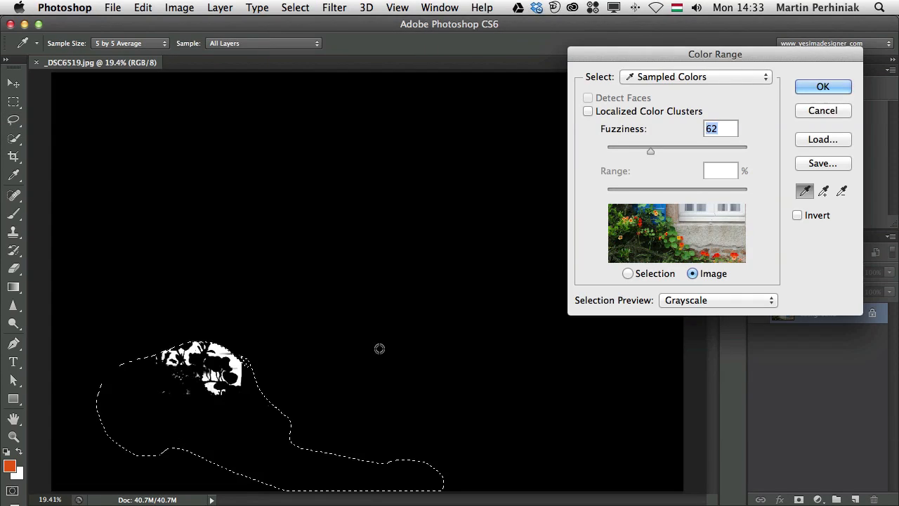
pyautogui.click(232, 394)
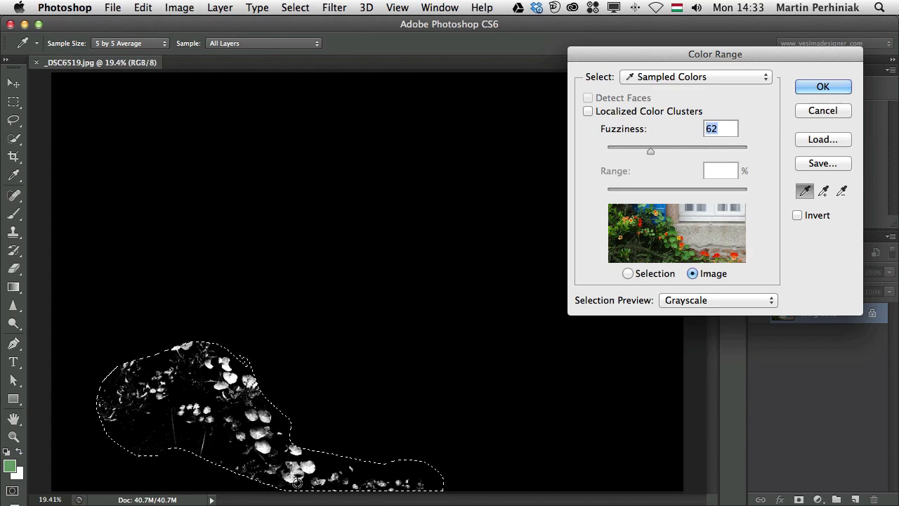
pyautogui.press('super')
pyautogui.keyDown('super'); pyautogui.click(214, 407); pyautogui.keyUp('super')
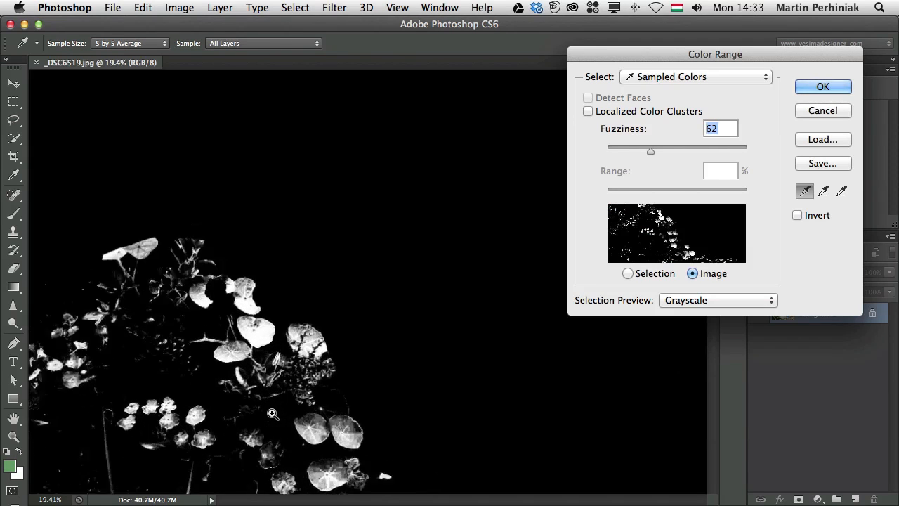
pyautogui.click(685, 242)
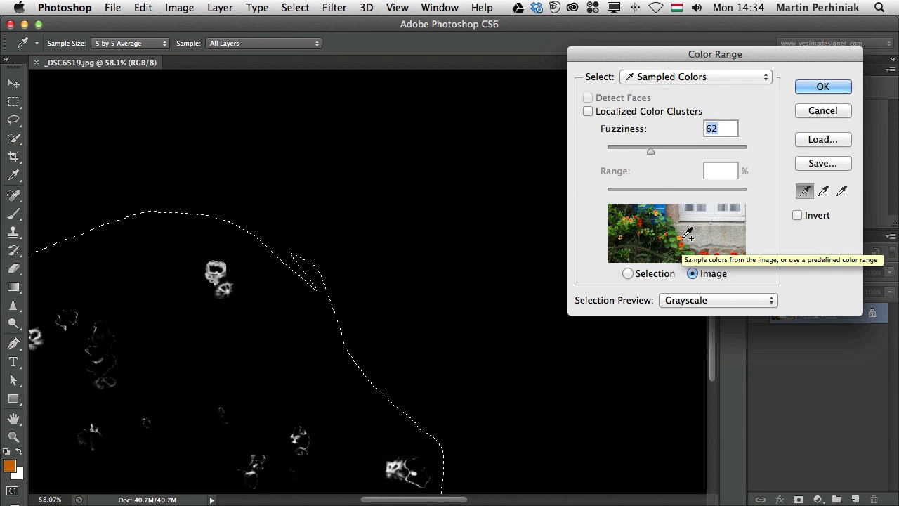
pyautogui.click(100, 372)
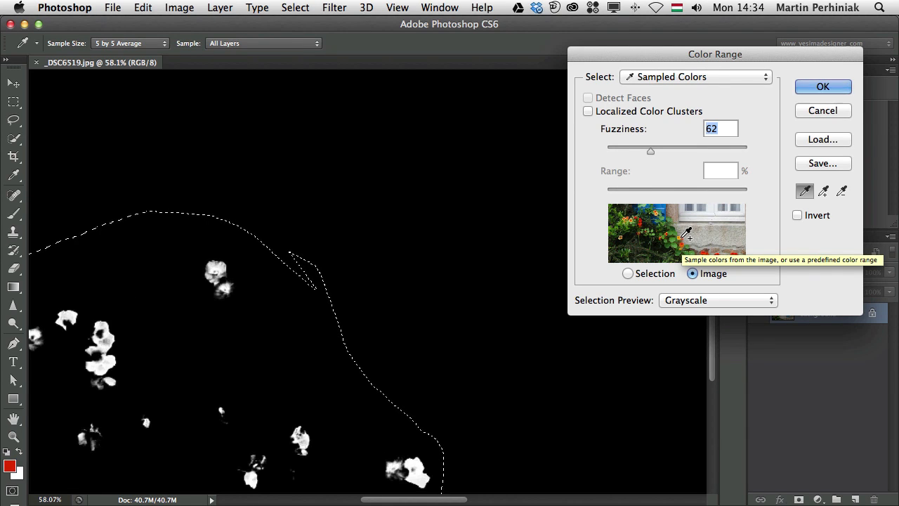
pyautogui.click(100, 347)
pyautogui.moveTo(282, 458); pyautogui.dragTo(281, 309)
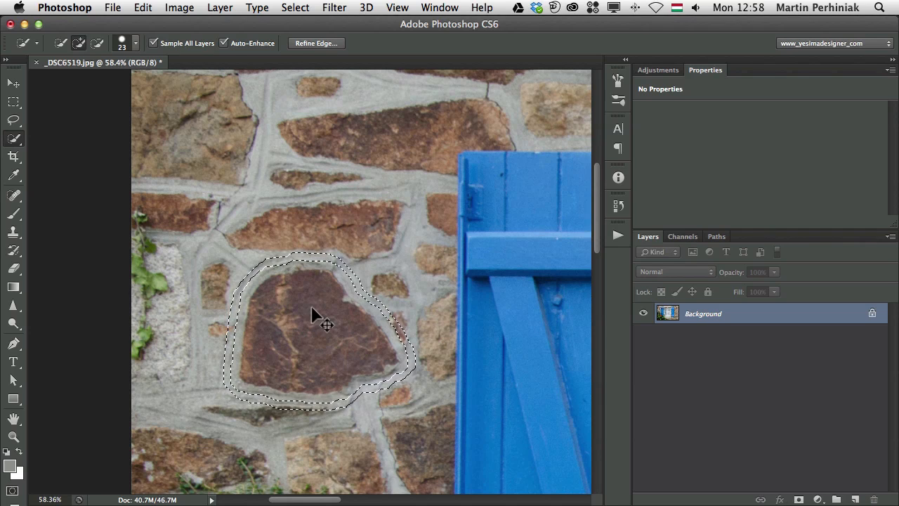
# - Fit the whole photo in view and remove the border selection around the brown stone
pyautogui.press('super+0')
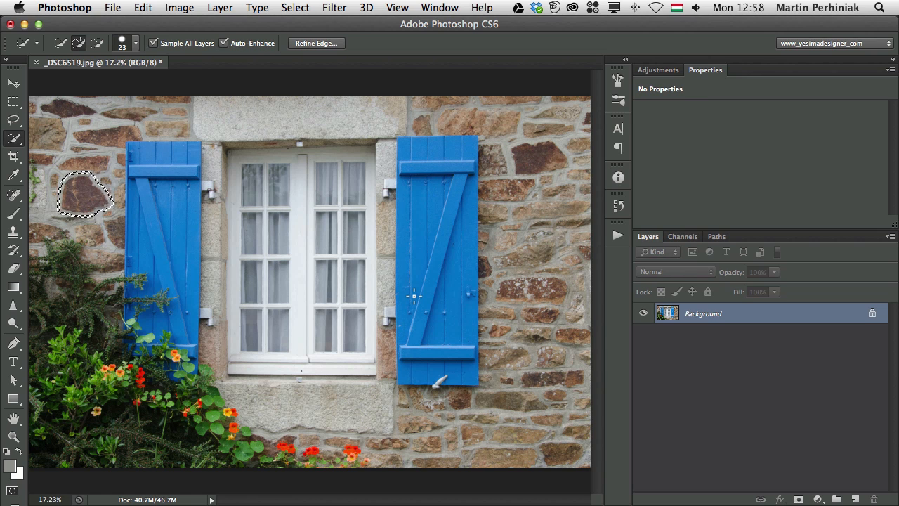
pyautogui.press('super+d')
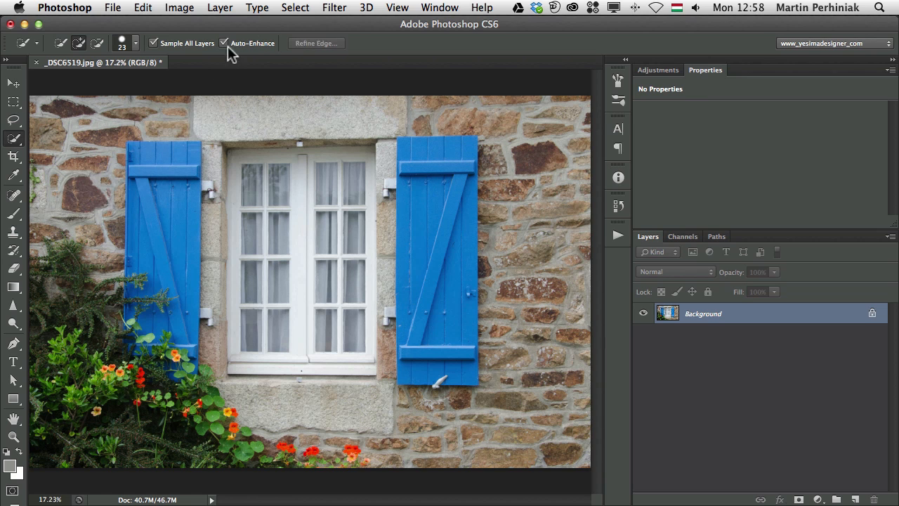
pyautogui.click(295, 7)
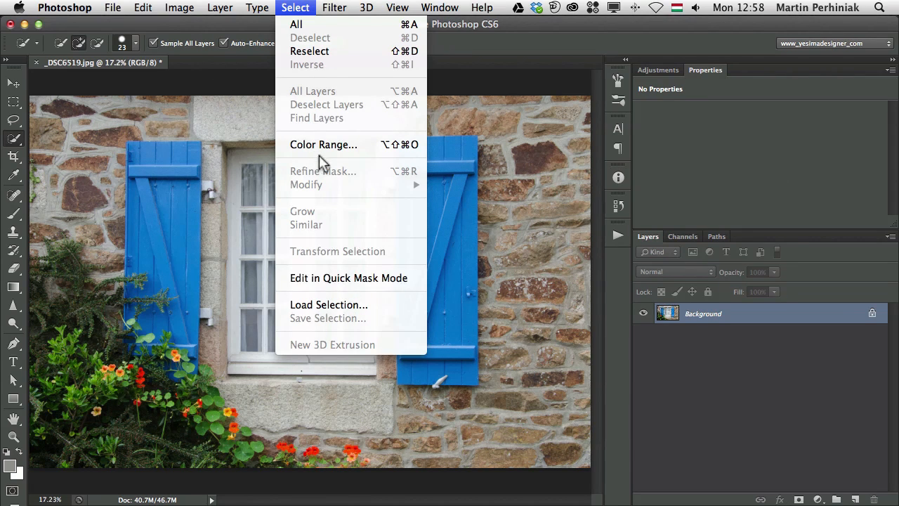
pyautogui.click(532, 198)
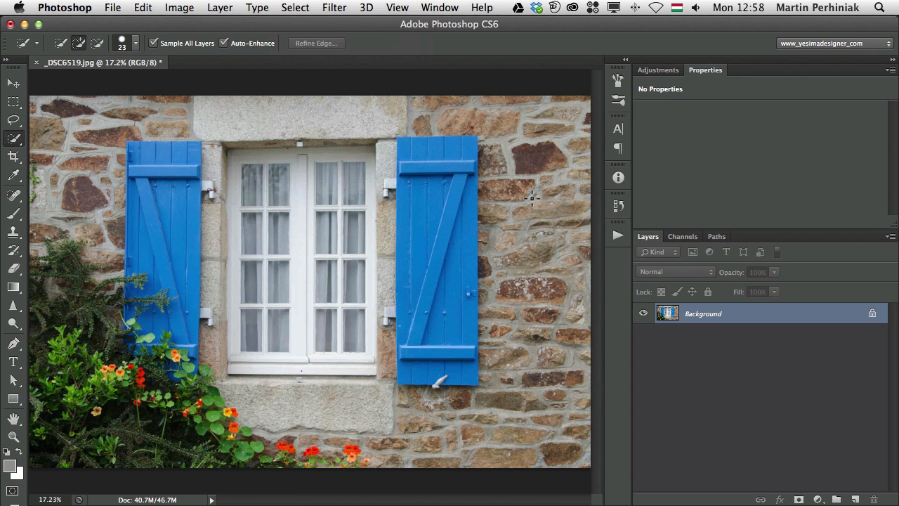
# - Bring up the available adjustment types for the window photo
pyautogui.click(656, 70)
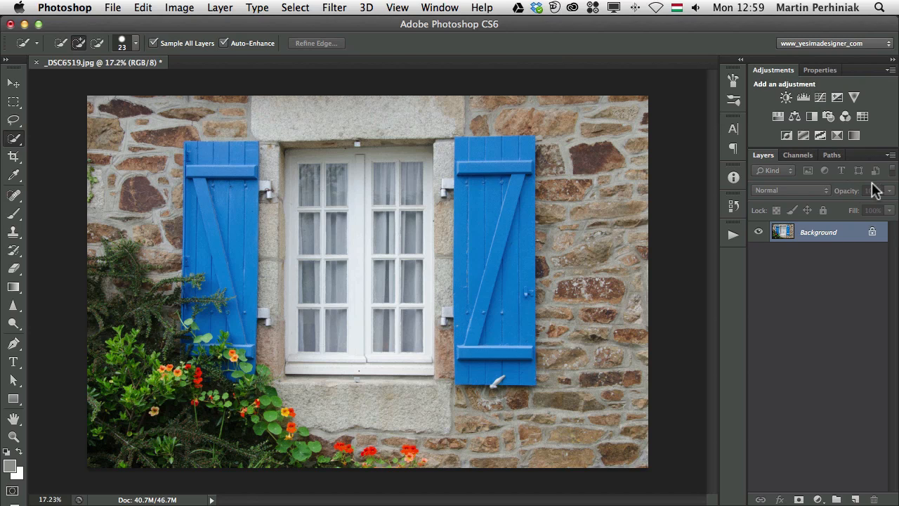